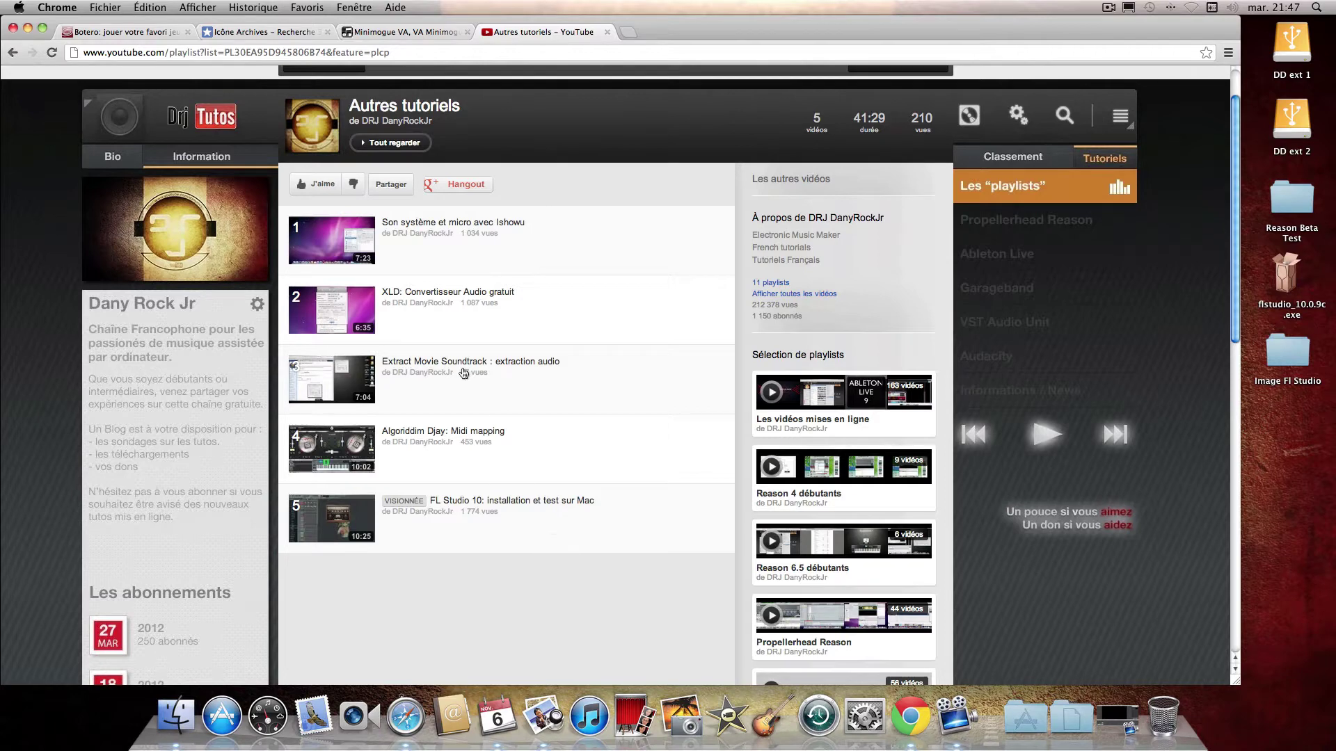
# Step: View the Wineskin Winery downloads page in the browser, and minimize the browser window
pyautogui.click(28, 31)
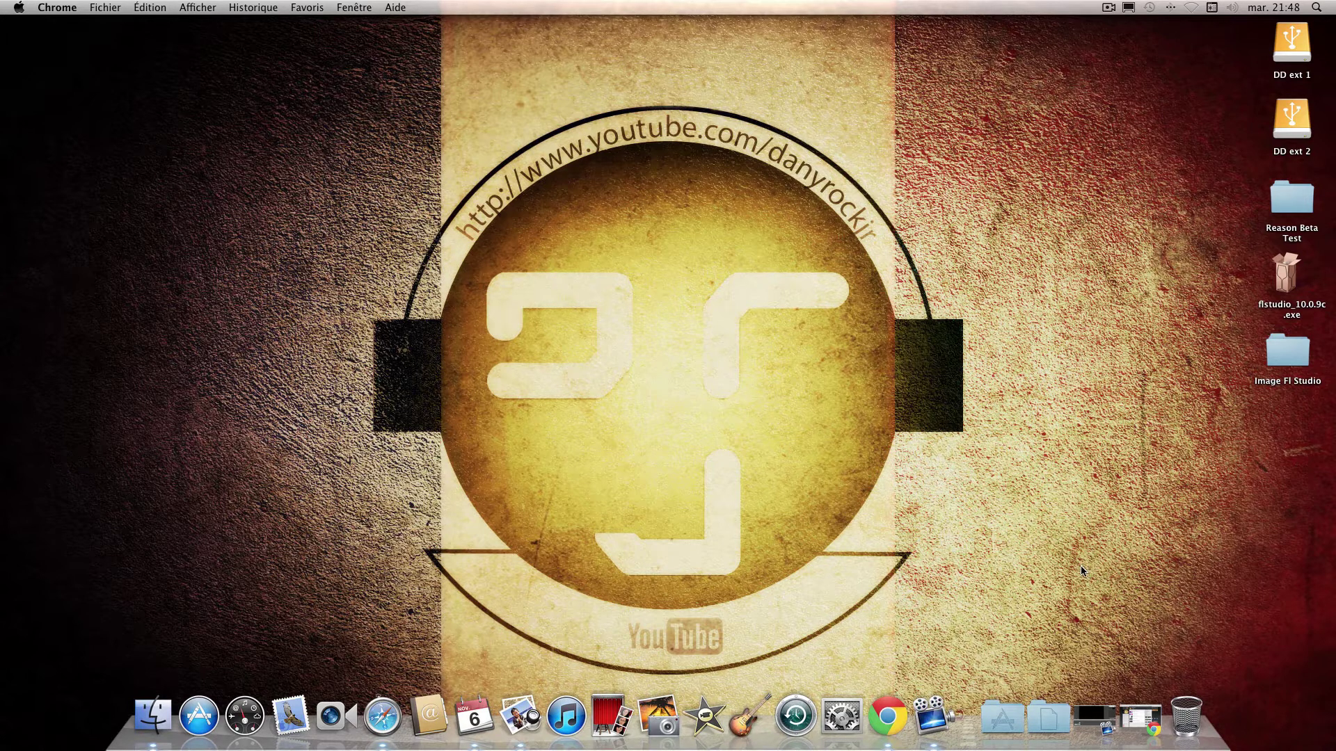
pyautogui.click(1141, 717)
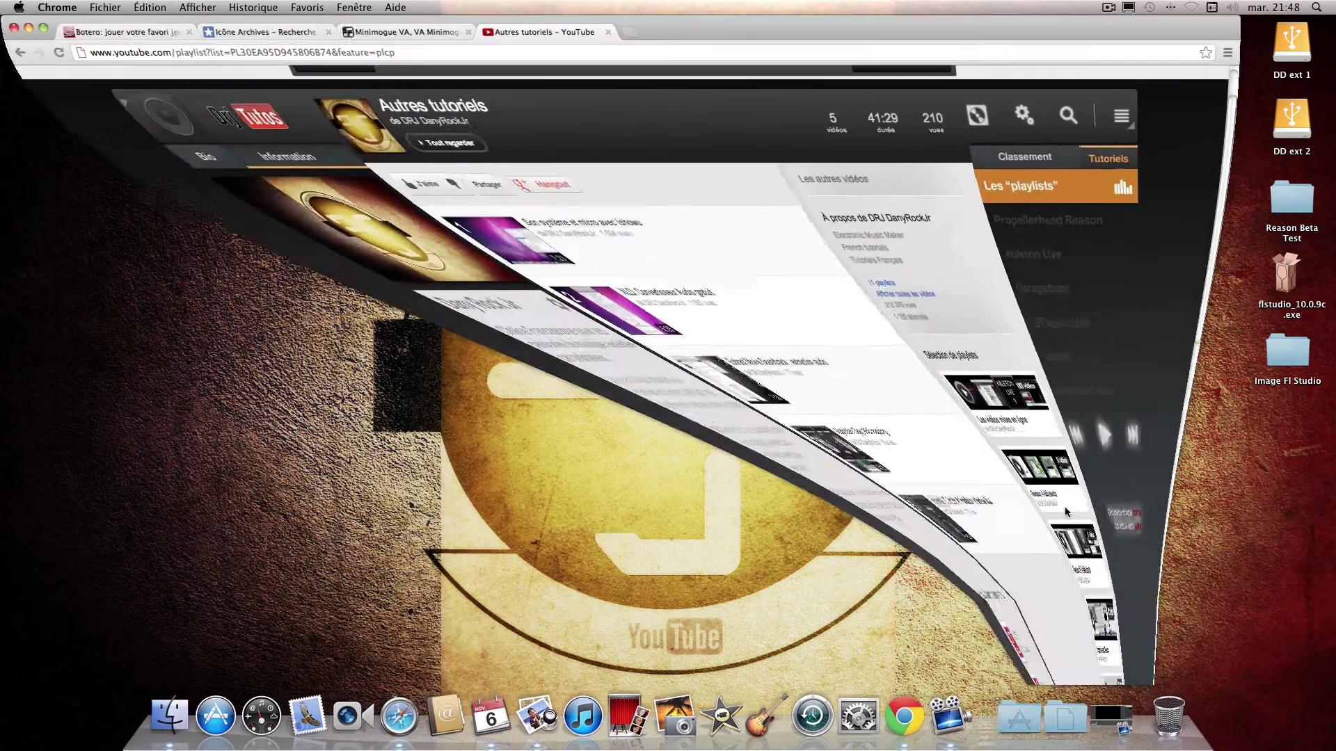
pyautogui.click(127, 36)
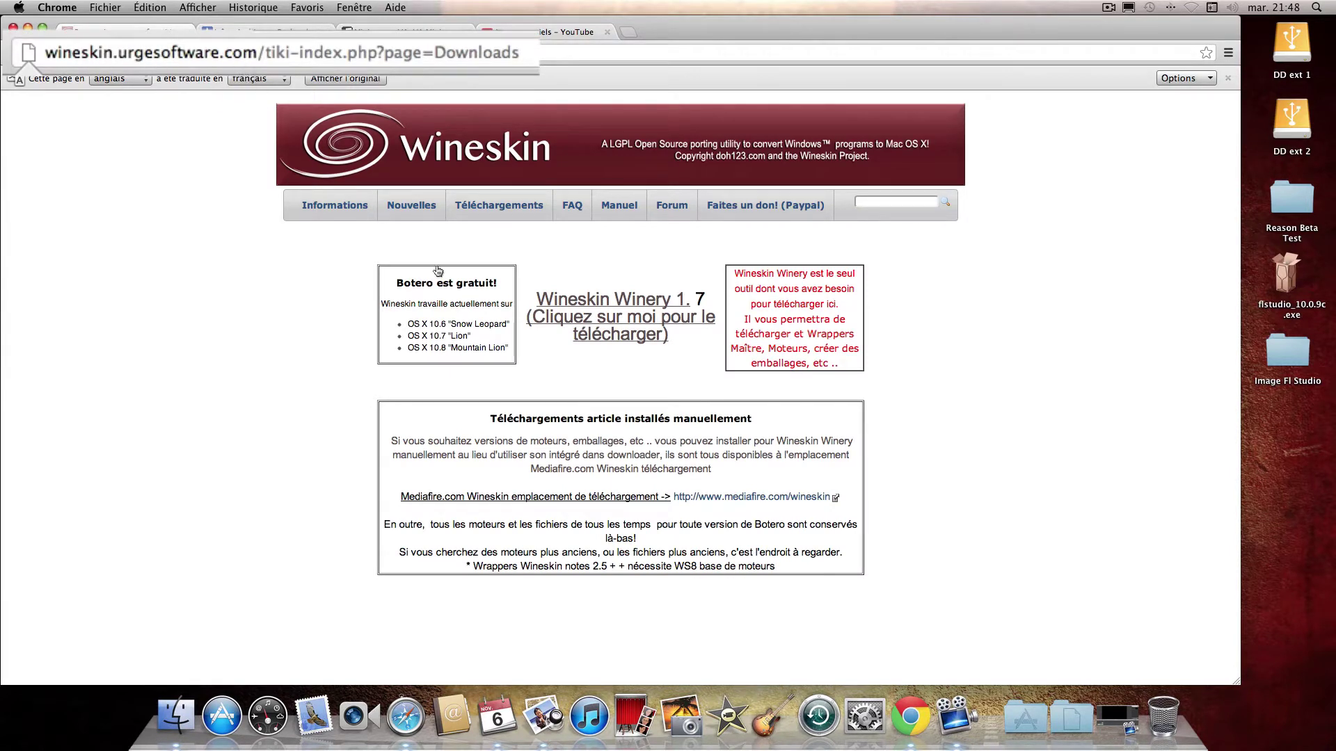
pyautogui.rightClick(611, 318)
pyautogui.click(298, 218)
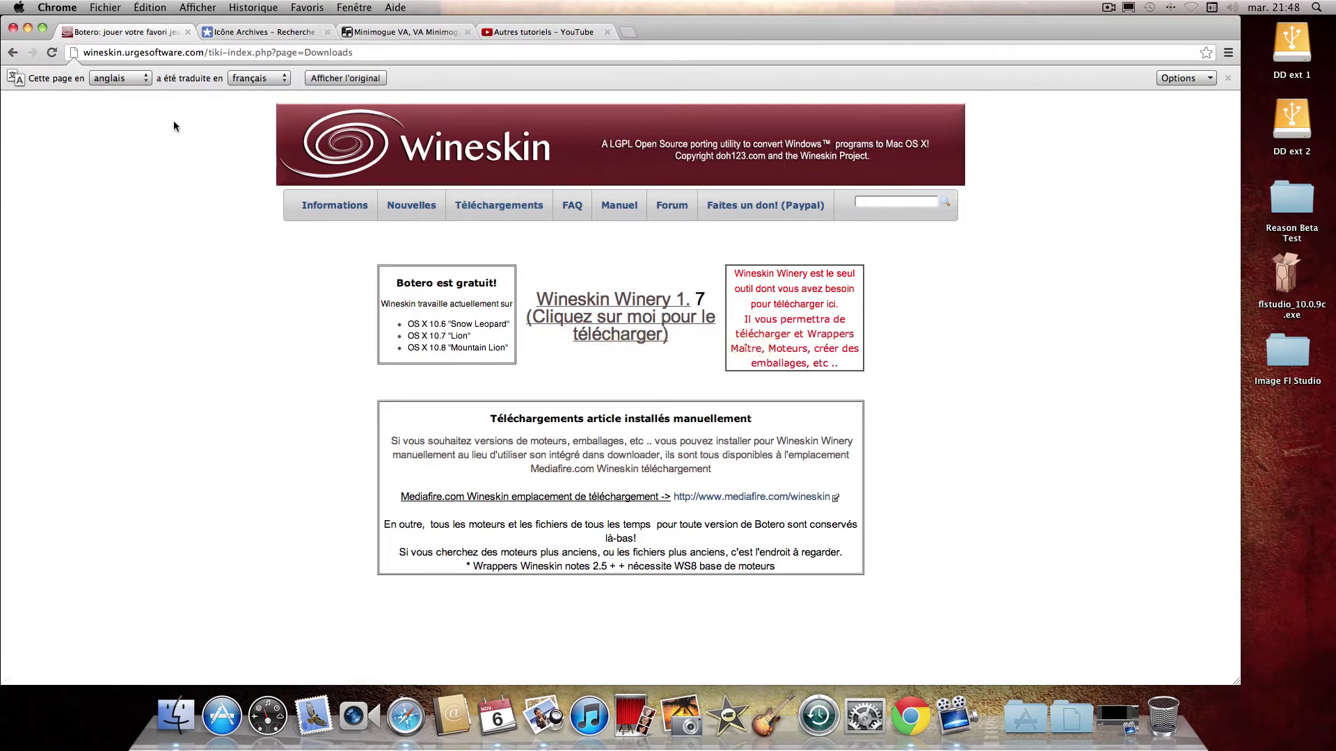
pyautogui.click(28, 29)
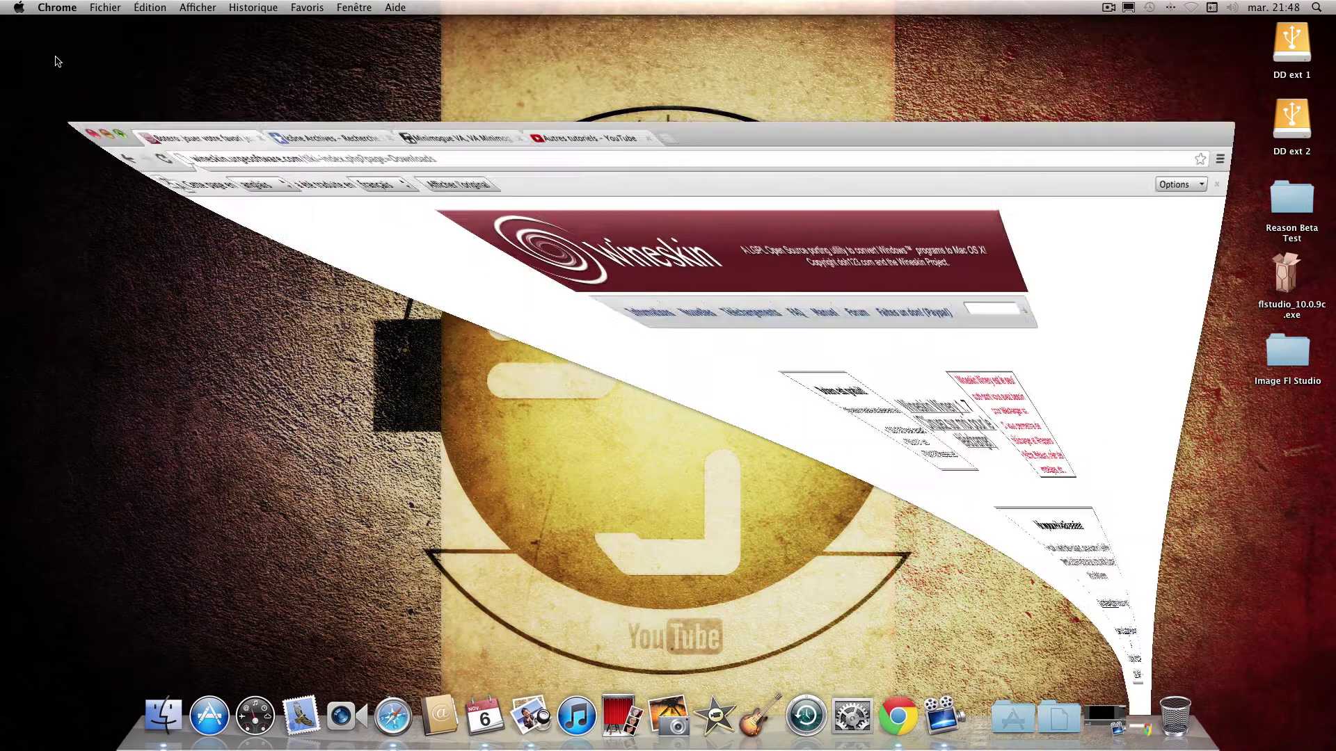
# Step: Launch Wineskin Winery from the Applications folder
pyautogui.click(1002, 725)
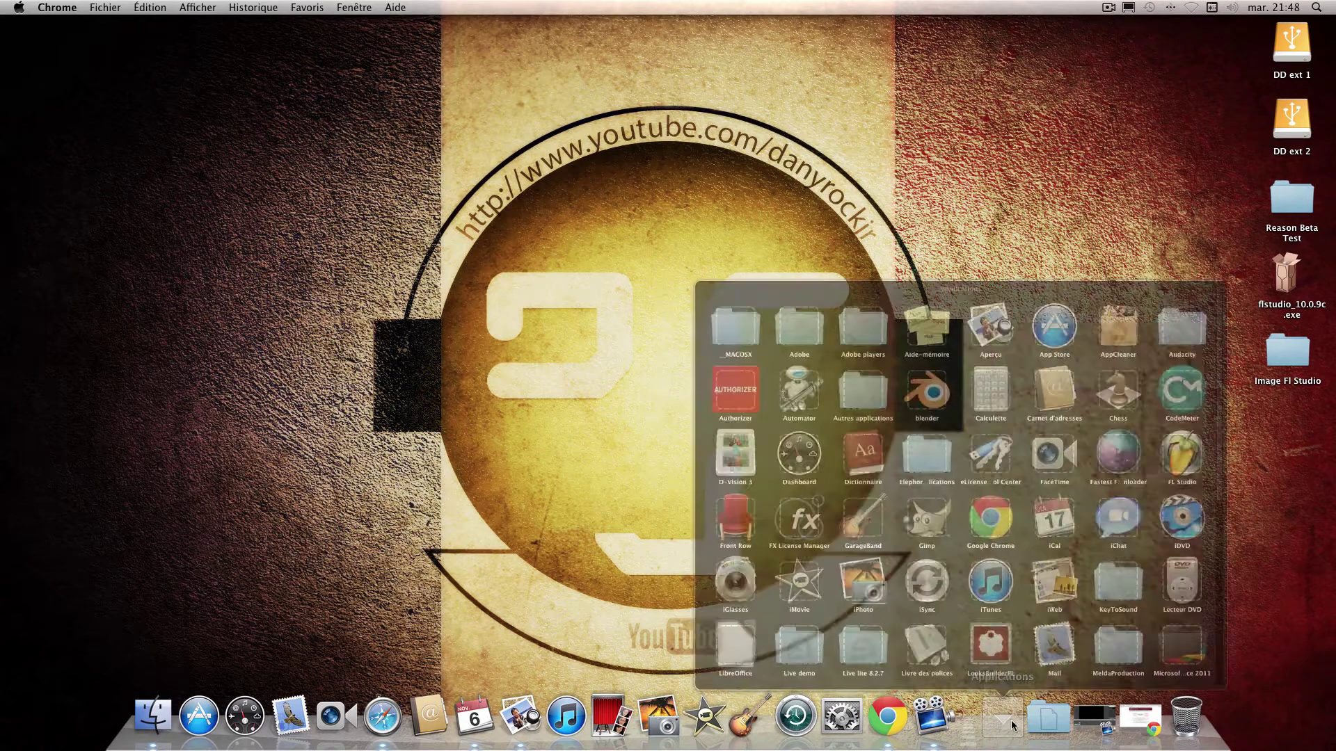
pyautogui.scroll(-8, 754, 421)
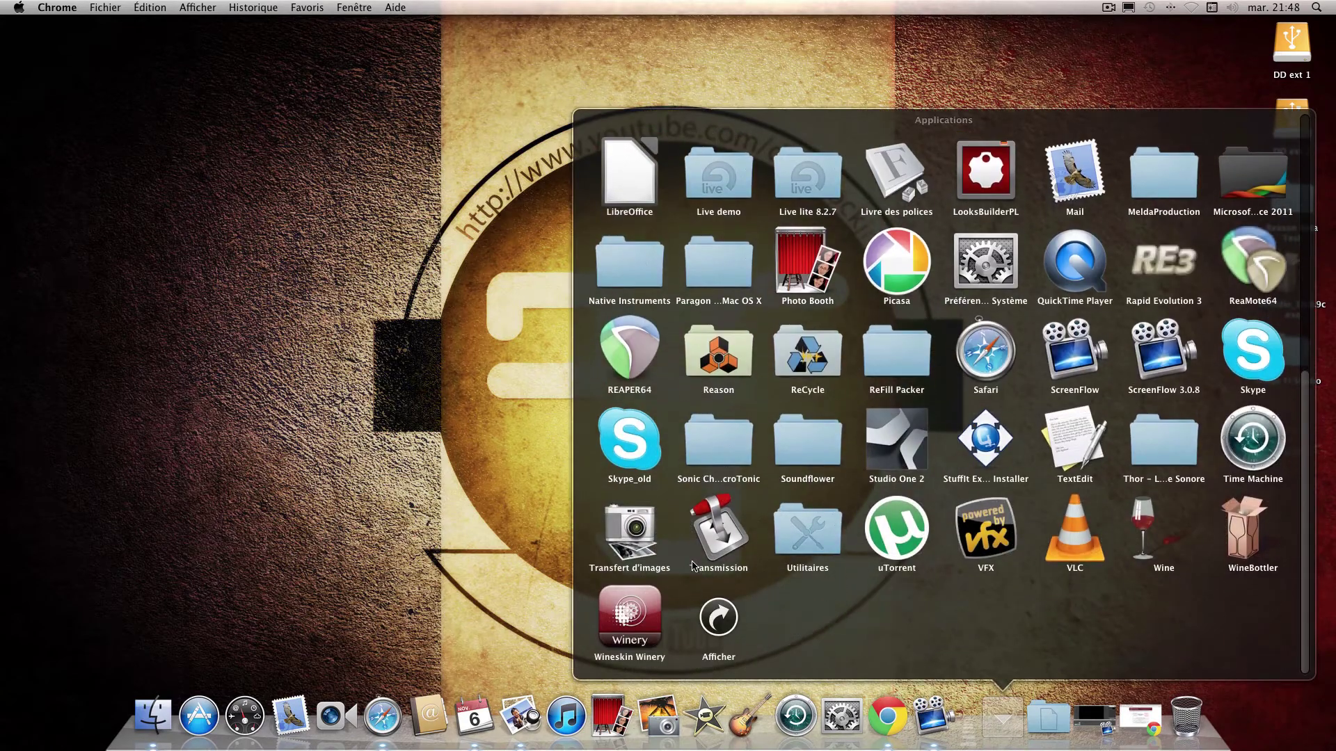
pyautogui.click(640, 618)
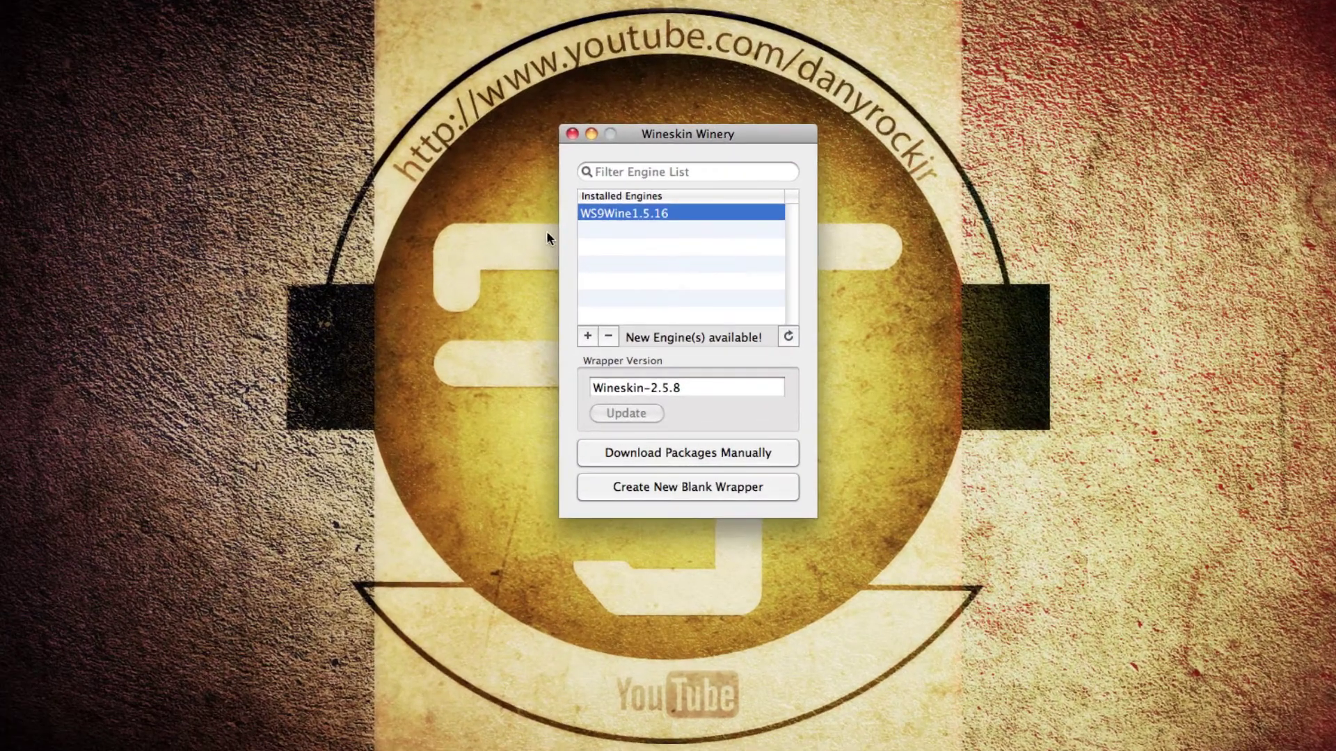
# Step: Browse the list of engines available to add in Wineskin Winery, and leave without installing one
pyautogui.click(588, 337)
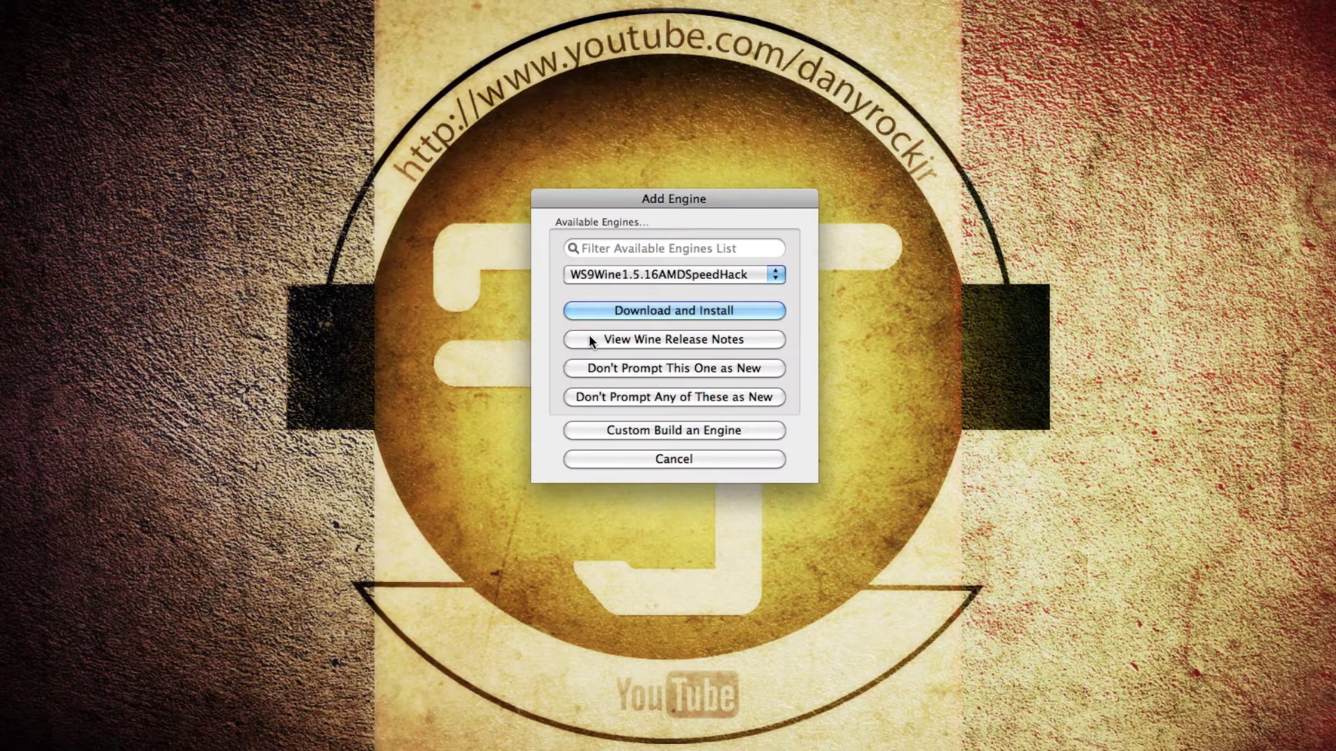
pyautogui.click(669, 276)
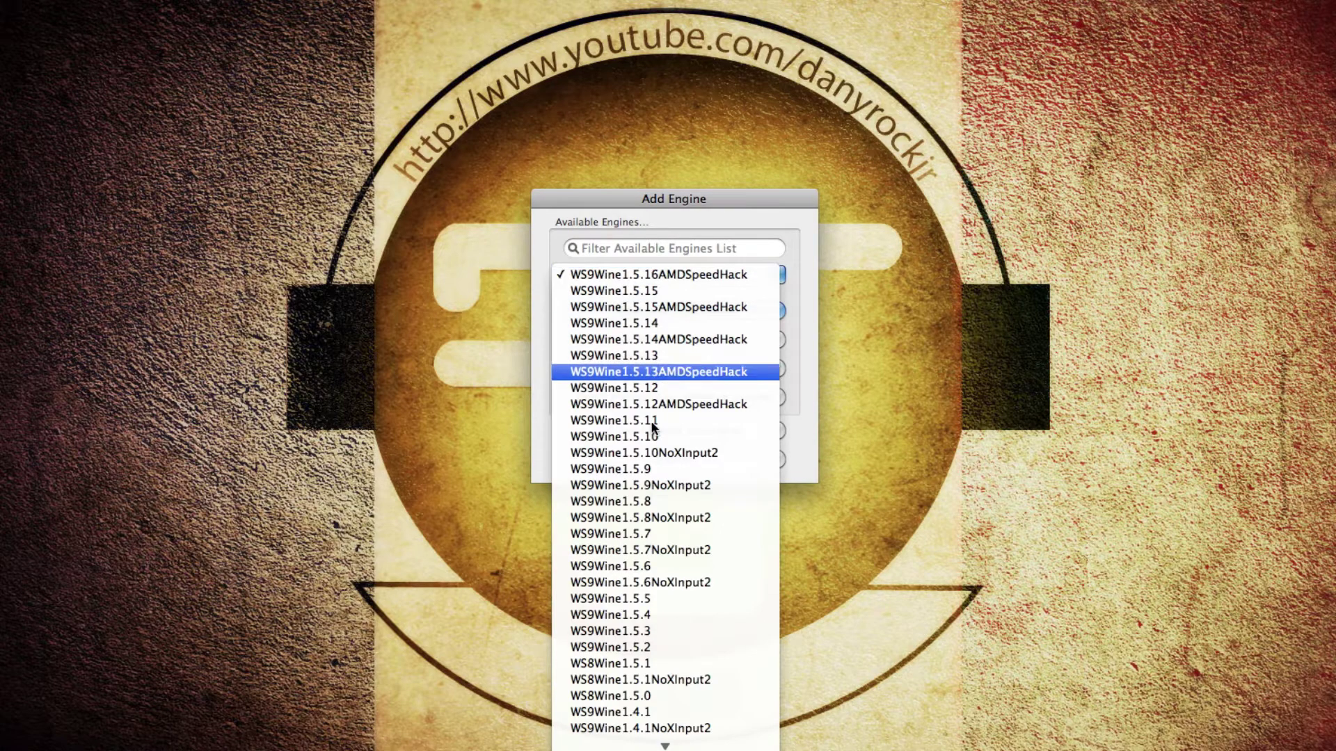
pyautogui.click(679, 210)
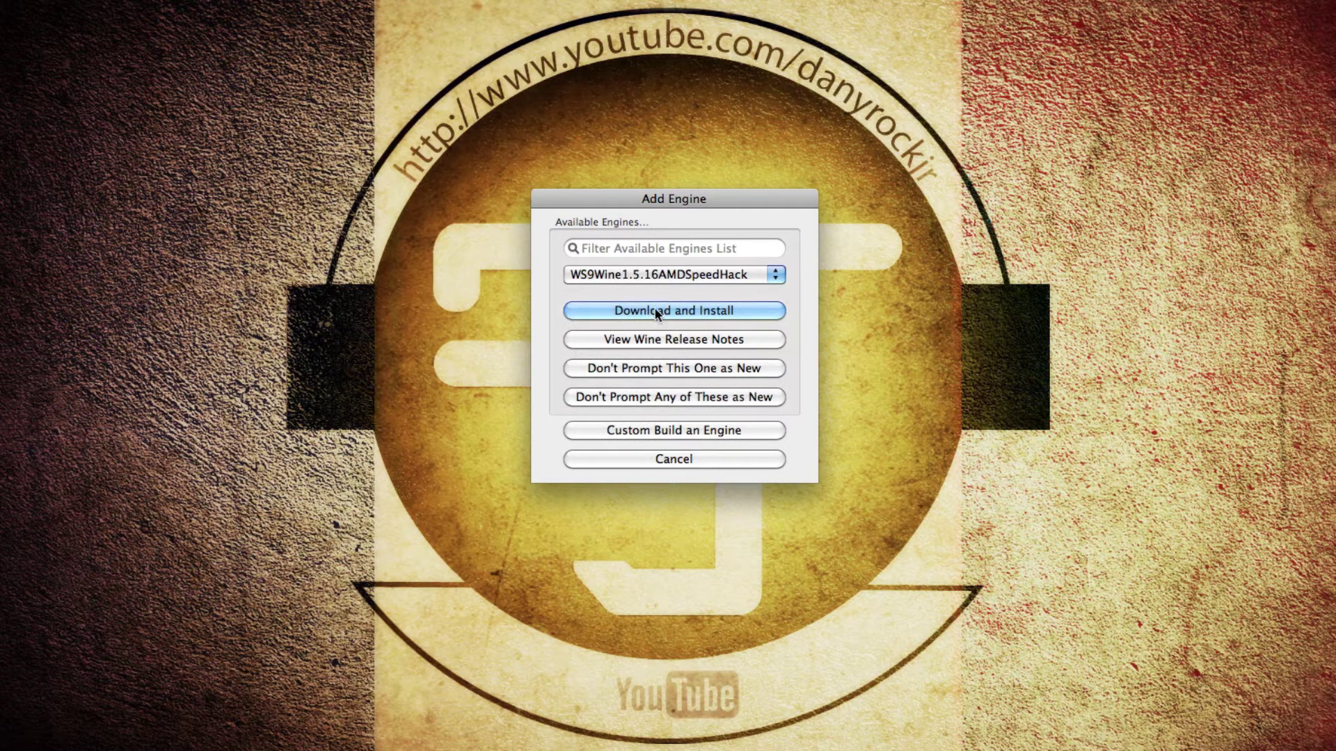
pyautogui.click(674, 460)
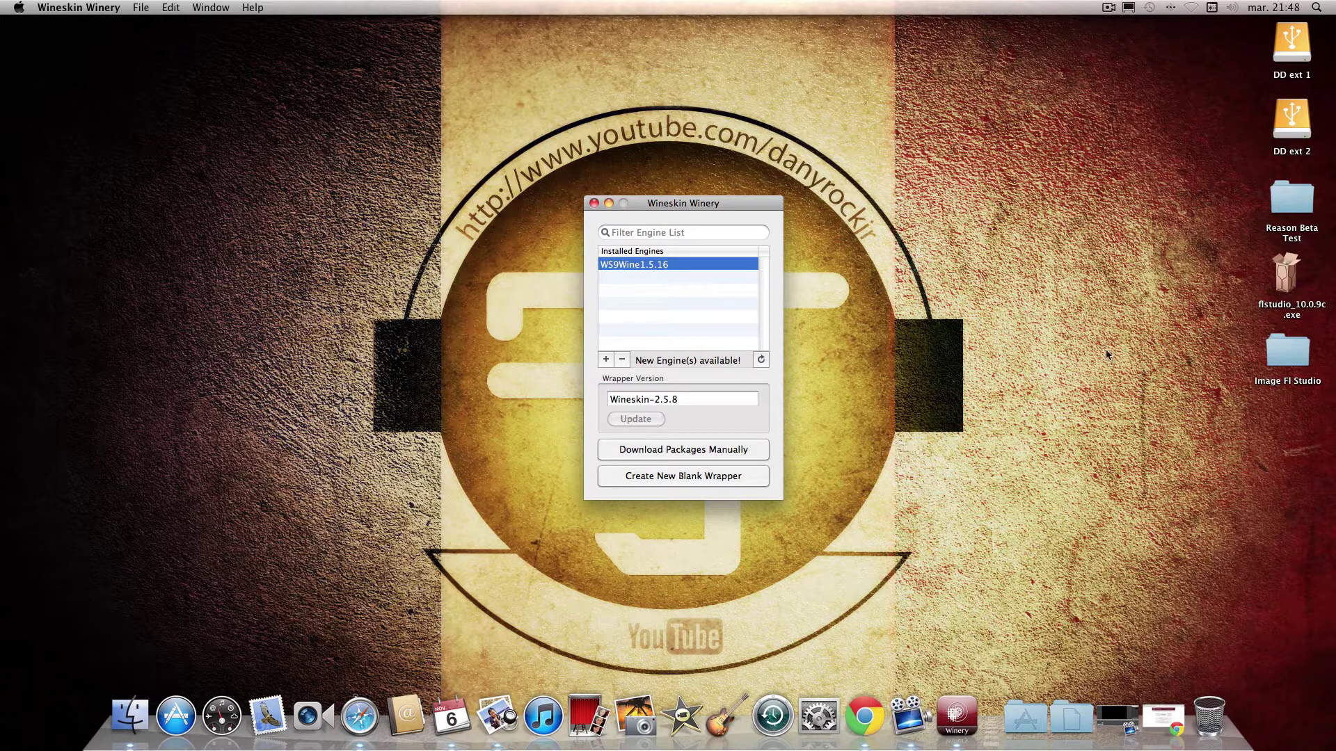
# Step: Create a new blank wrapper named FLStudio10 with the WS9Wine1.5.16 engine
pyautogui.click(694, 478)
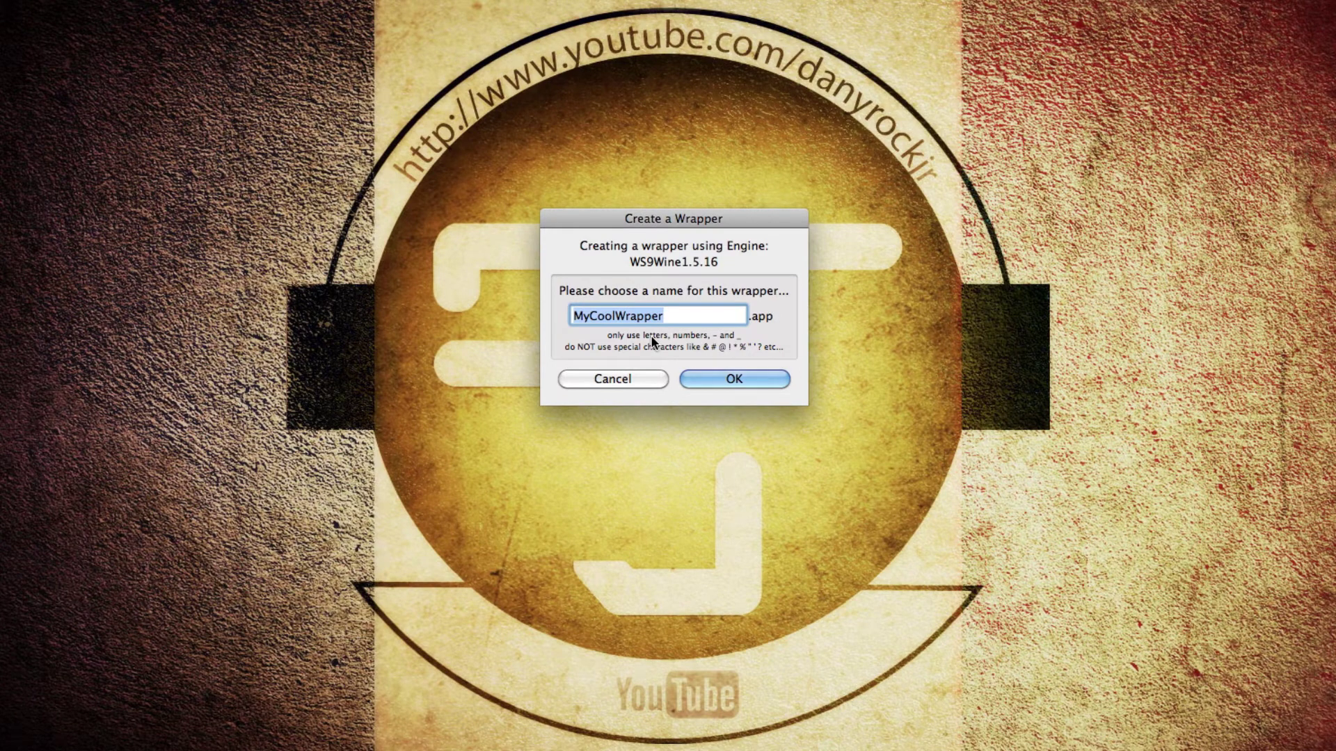
pyautogui.write('FLSt')
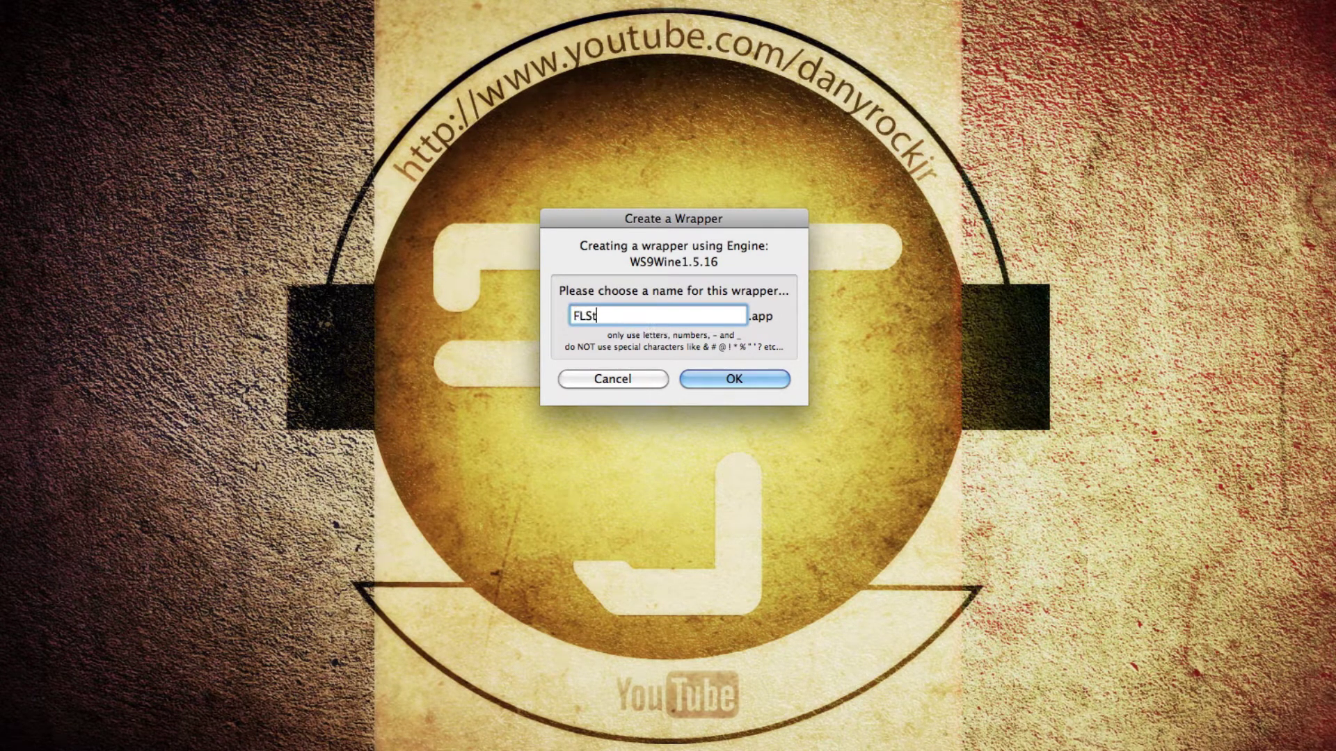
pyautogui.write('udio10')
pyautogui.click(704, 379)
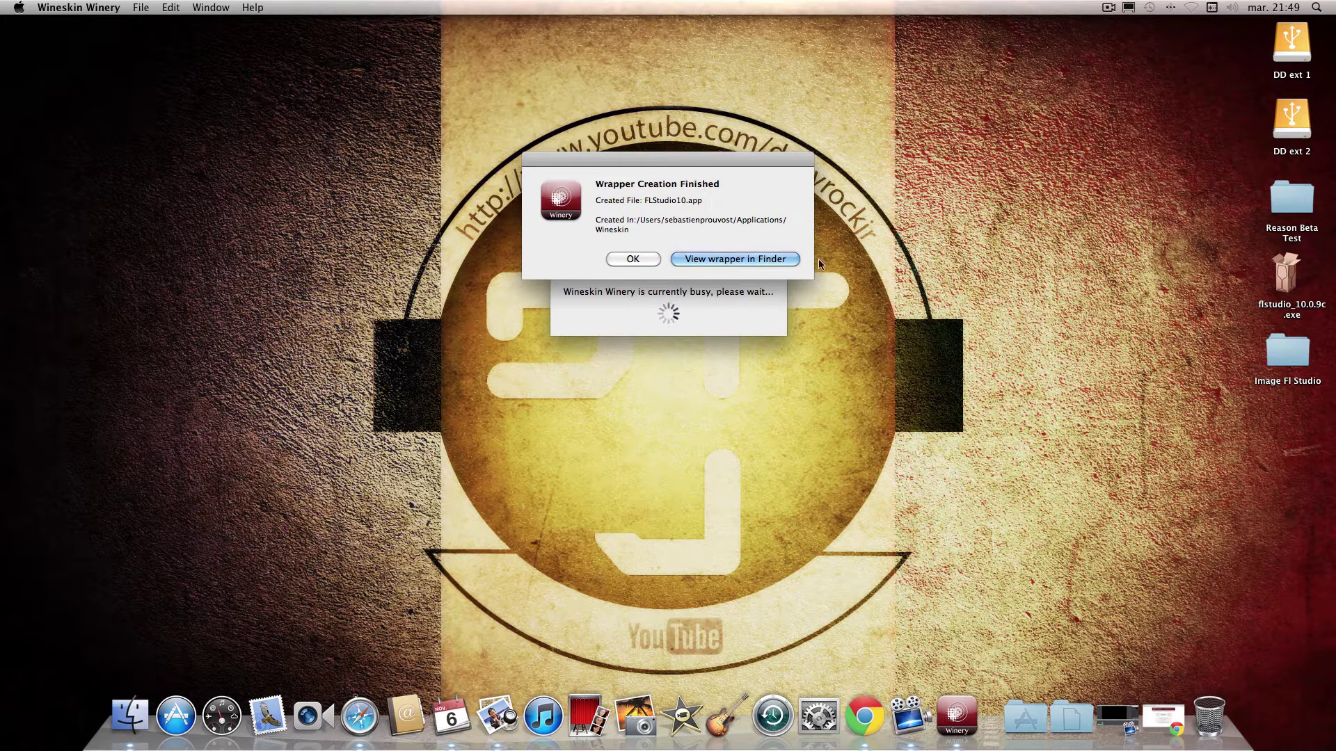
# Step: Show the finished FLStudio10 wrapper in Finder and quit Wineskin Winery
pyautogui.moveTo(753, 163); pyautogui.dragTo(447, 108)
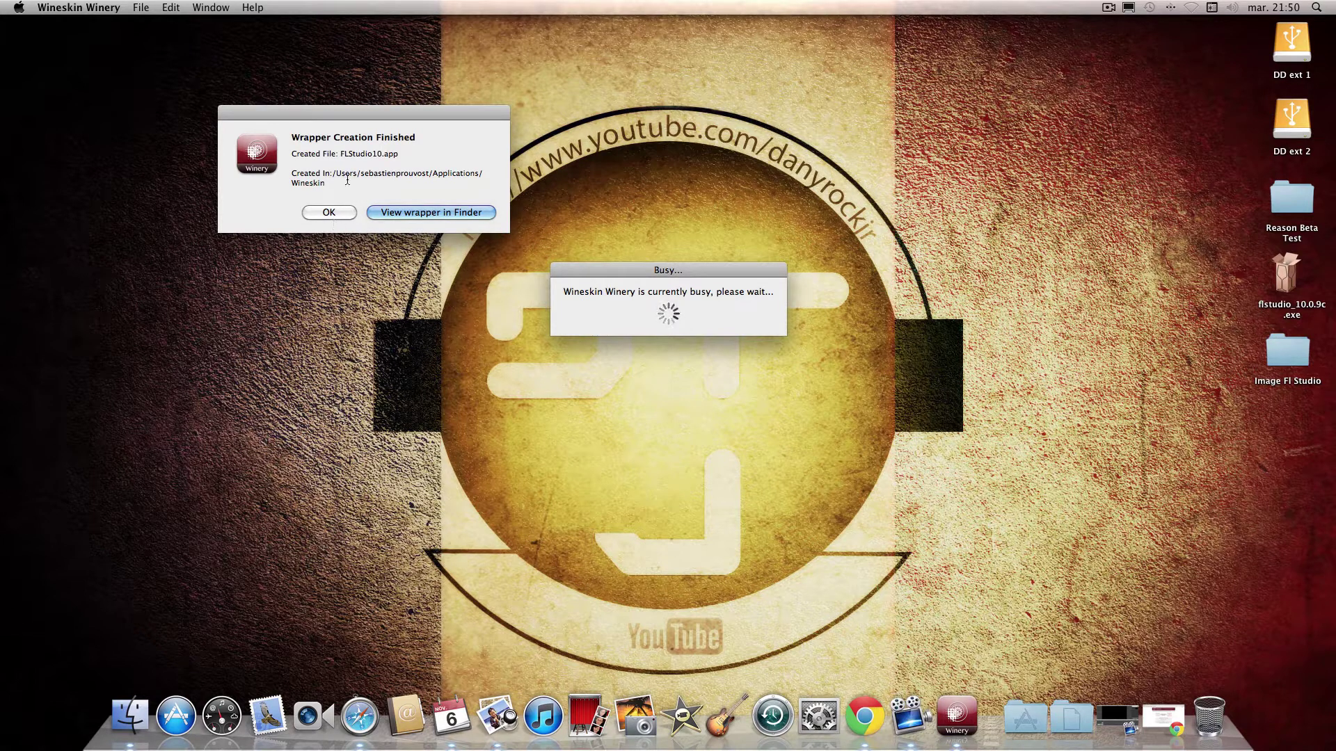
pyautogui.click(401, 214)
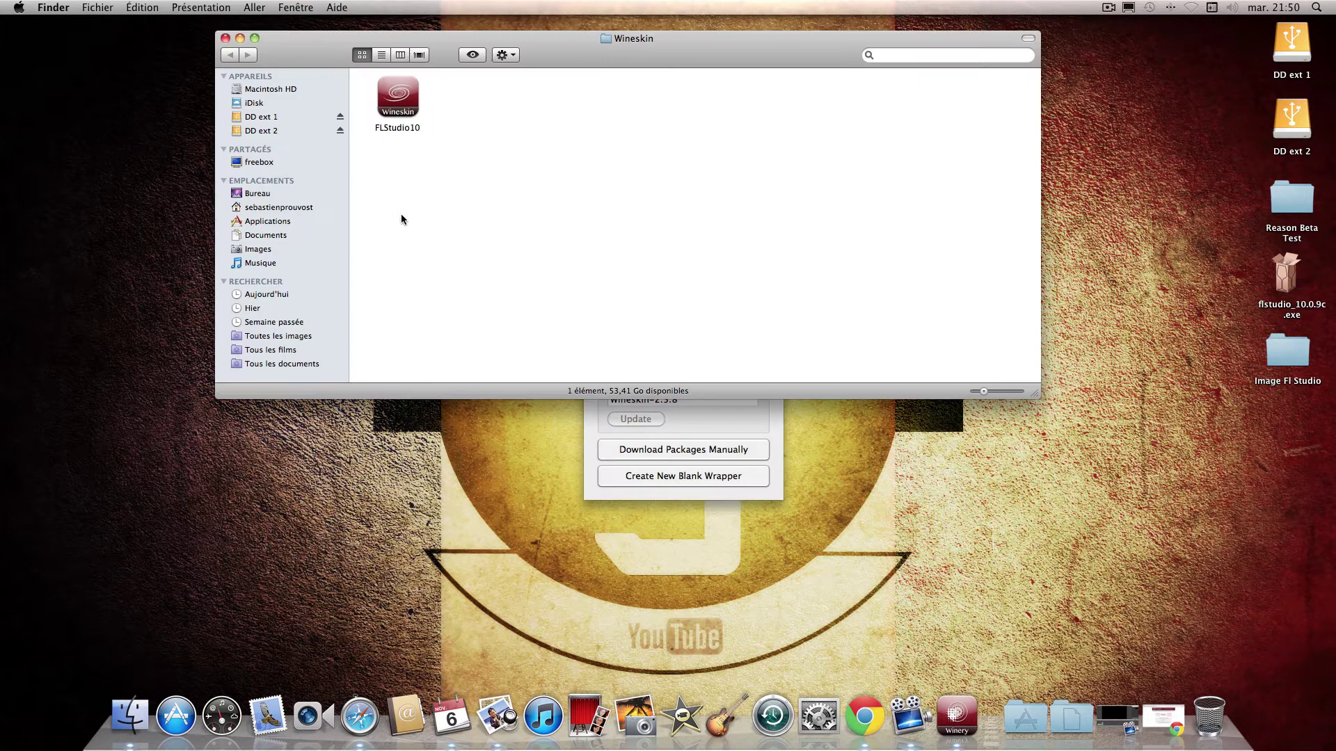
pyautogui.moveTo(661, 42); pyautogui.dragTo(487, 40)
pyautogui.click(733, 420)
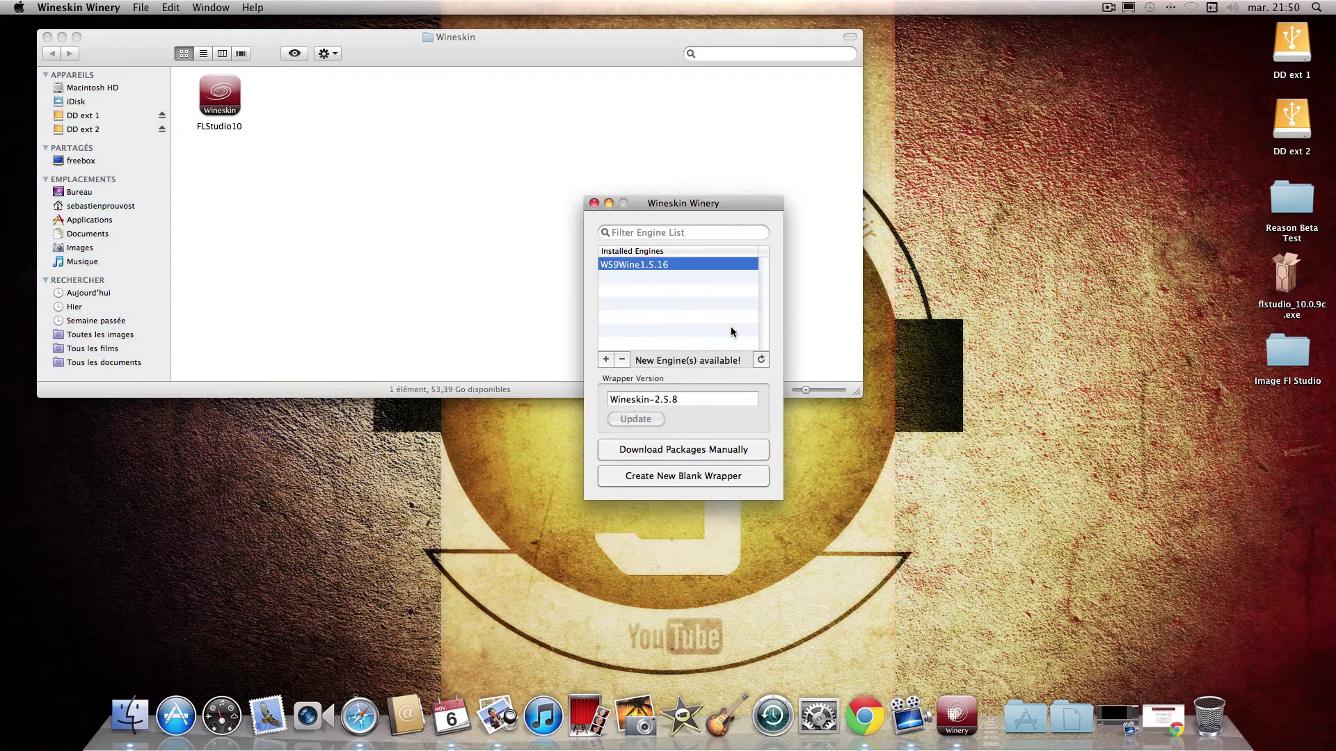
pyautogui.moveTo(675, 204); pyautogui.dragTo(709, 230)
pyautogui.press('super+q')
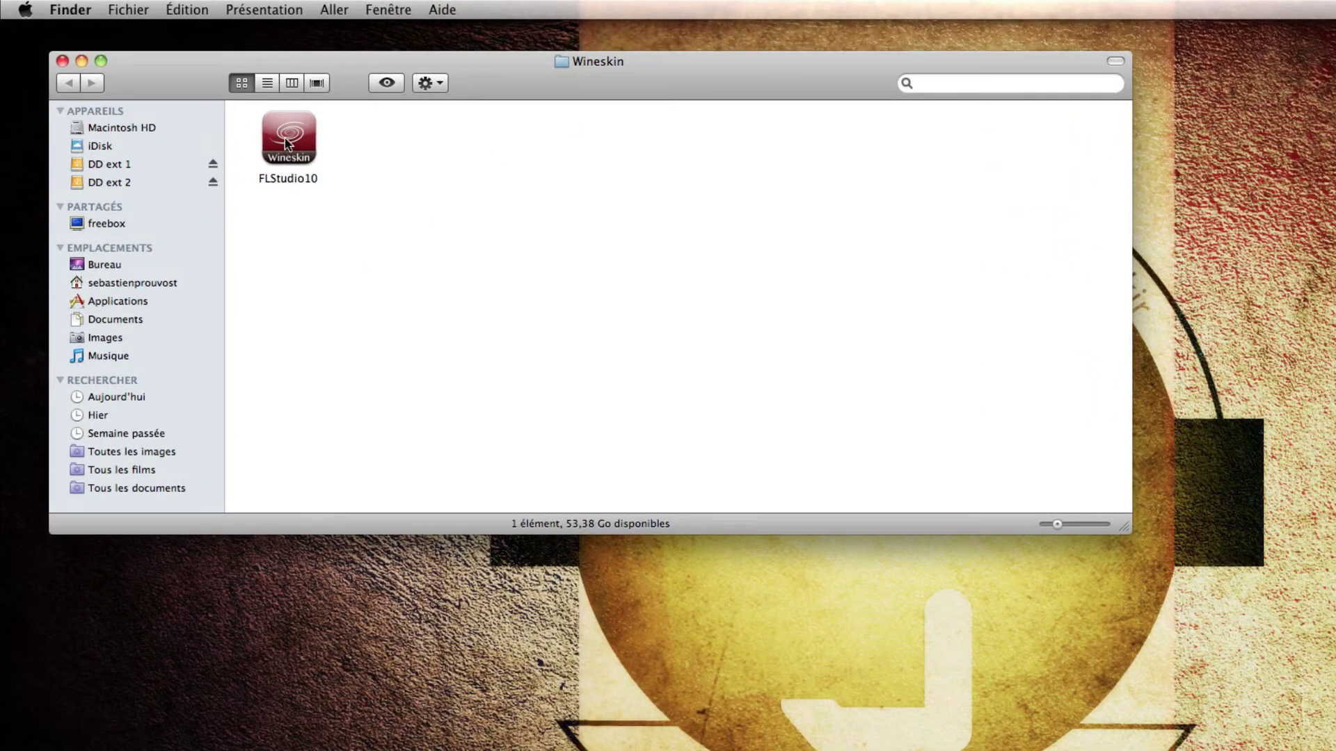
# Step: Trace the wrapper's location from the home folder through Applications to the Wineskin folder
pyautogui.click(137, 283)
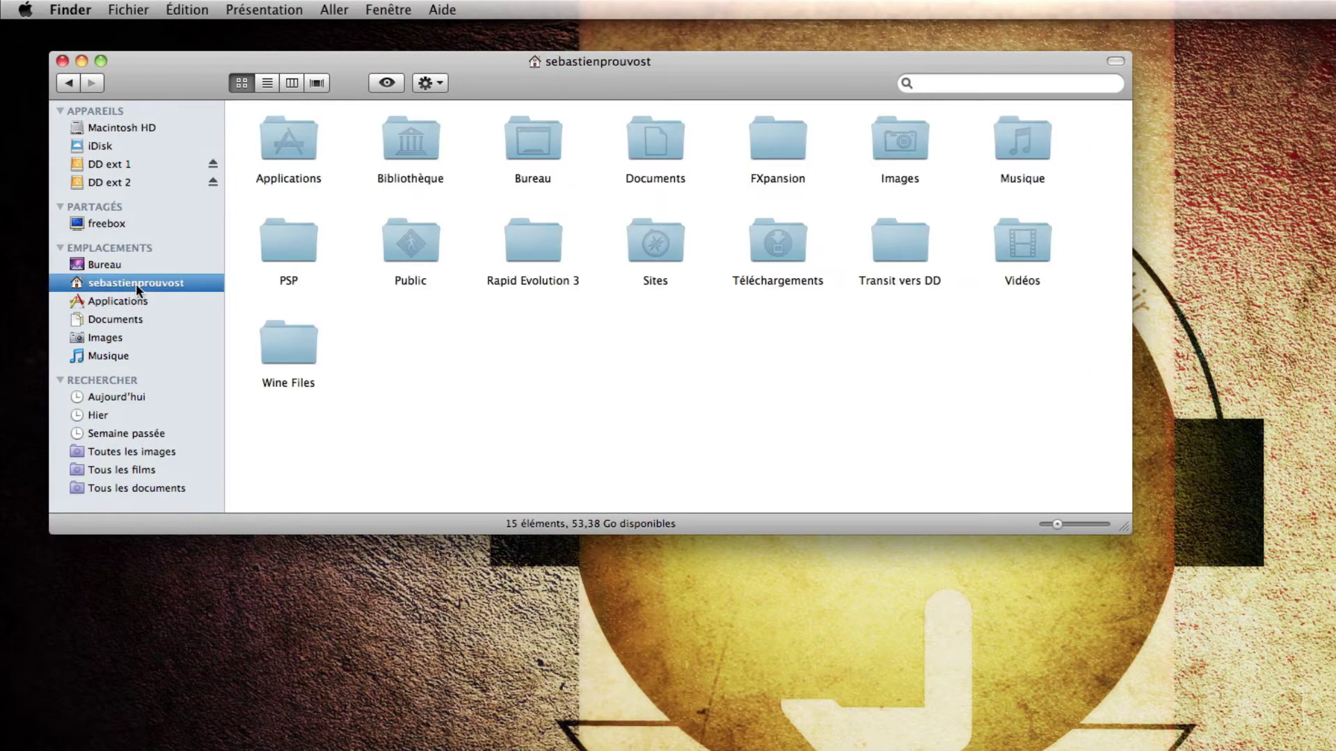
pyautogui.doubleClick(285, 139)
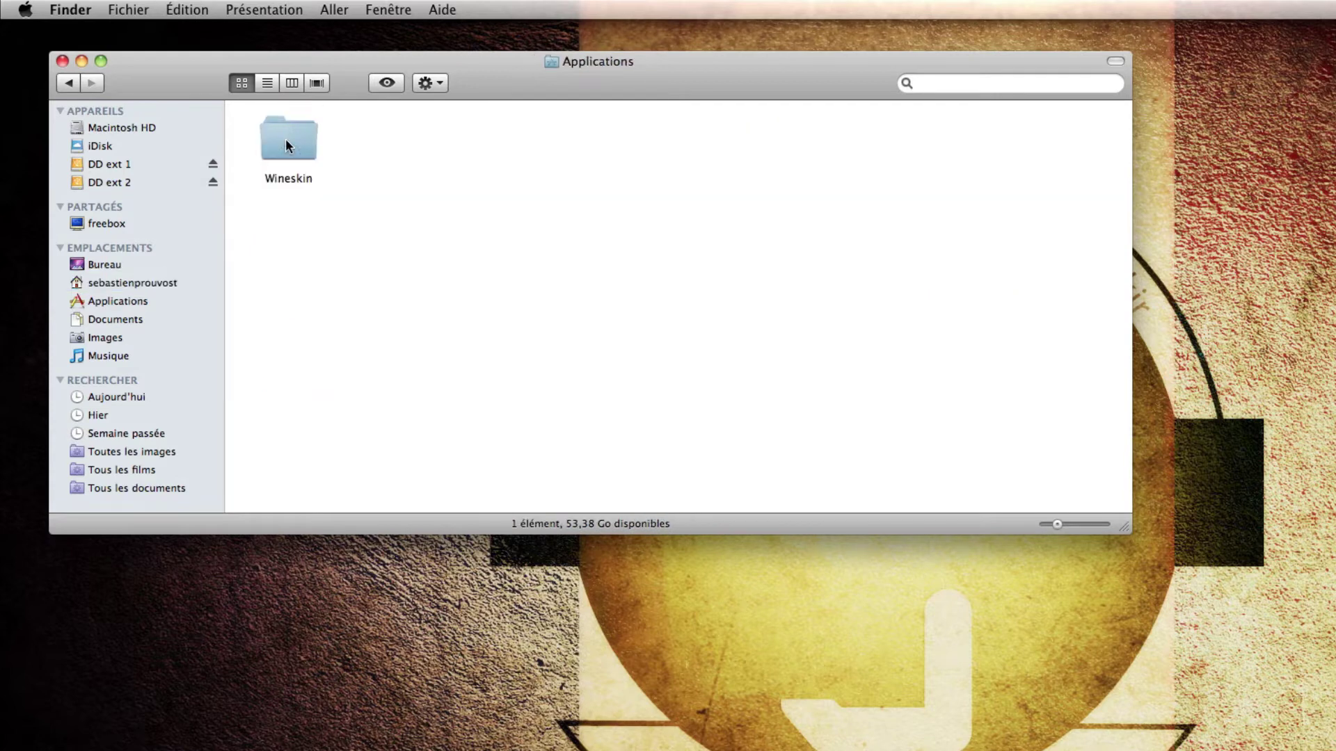
pyautogui.doubleClick(288, 146)
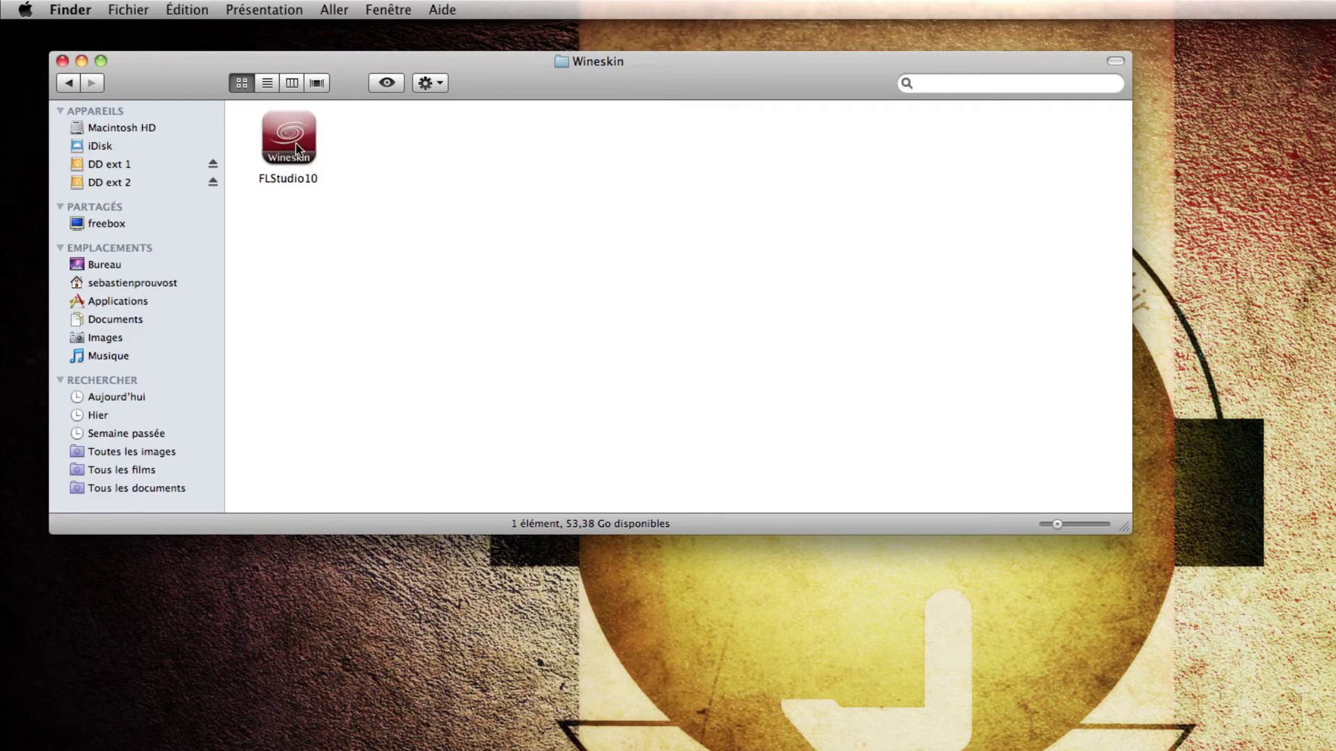
# Step: Open the FLStudio10 wrapper, look through its advanced configuration, tools and options, and close the advanced window
pyautogui.doubleClick(291, 169)
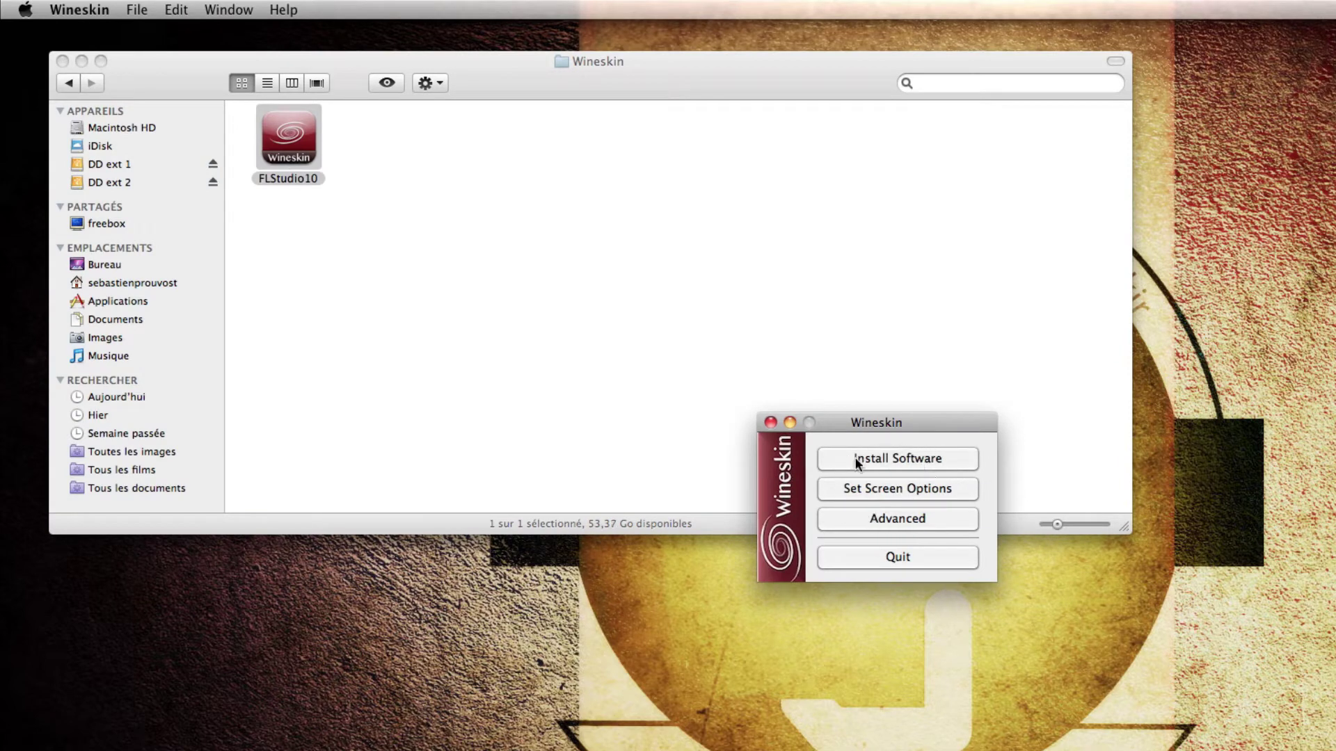
pyautogui.click(886, 523)
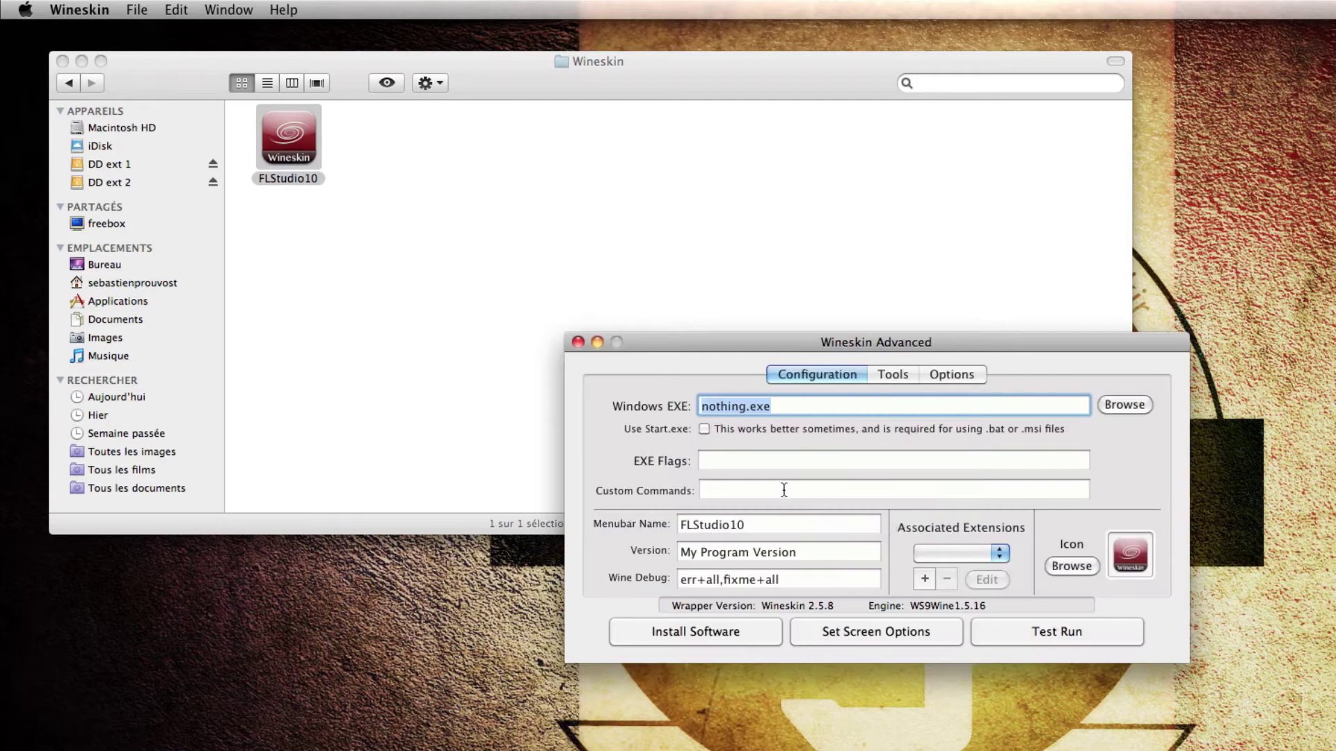
pyautogui.click(878, 376)
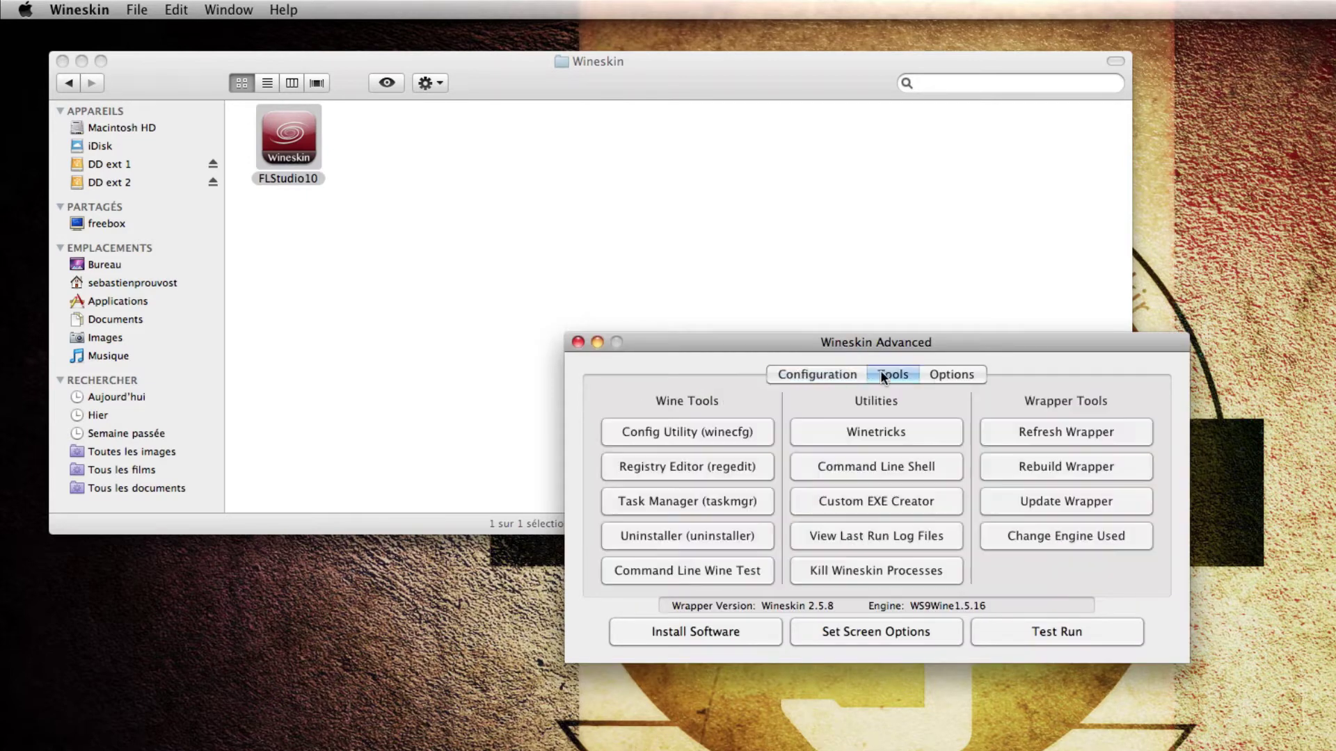
pyautogui.click(940, 374)
pyautogui.click(892, 376)
pyautogui.click(837, 375)
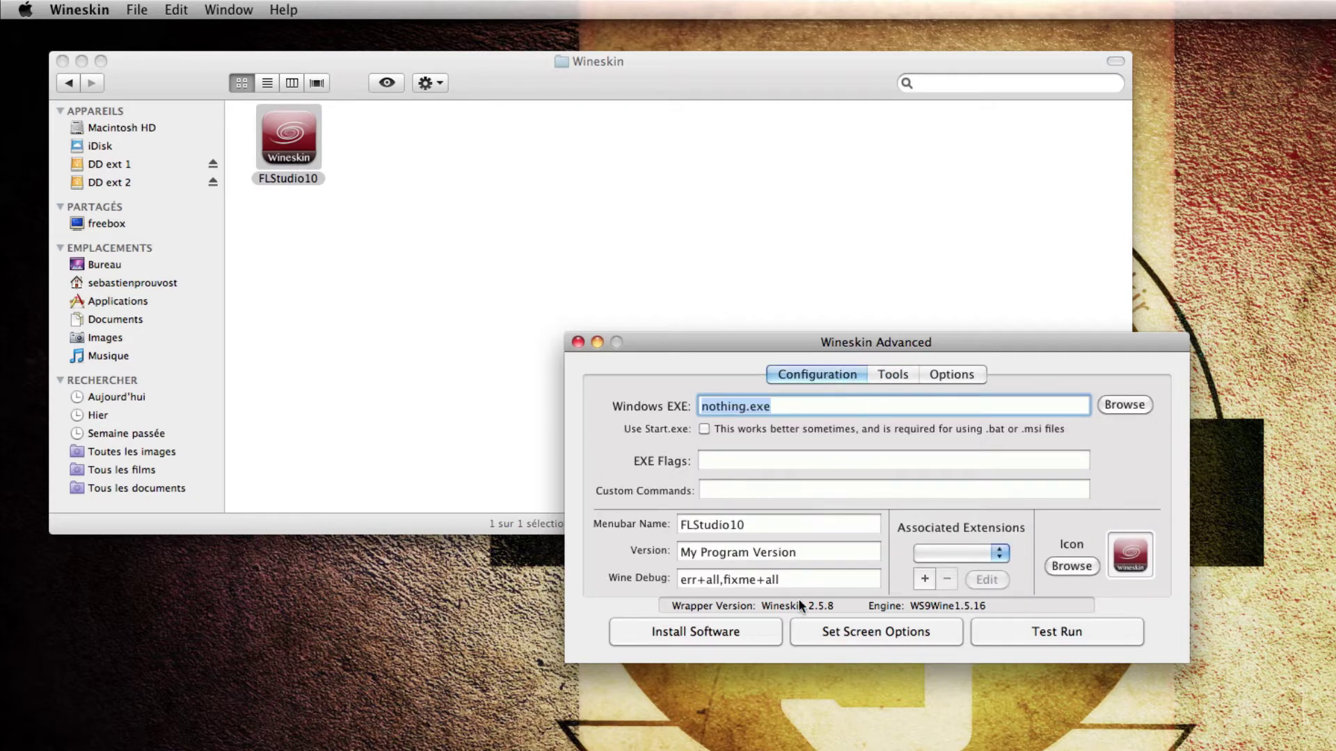
pyautogui.click(578, 342)
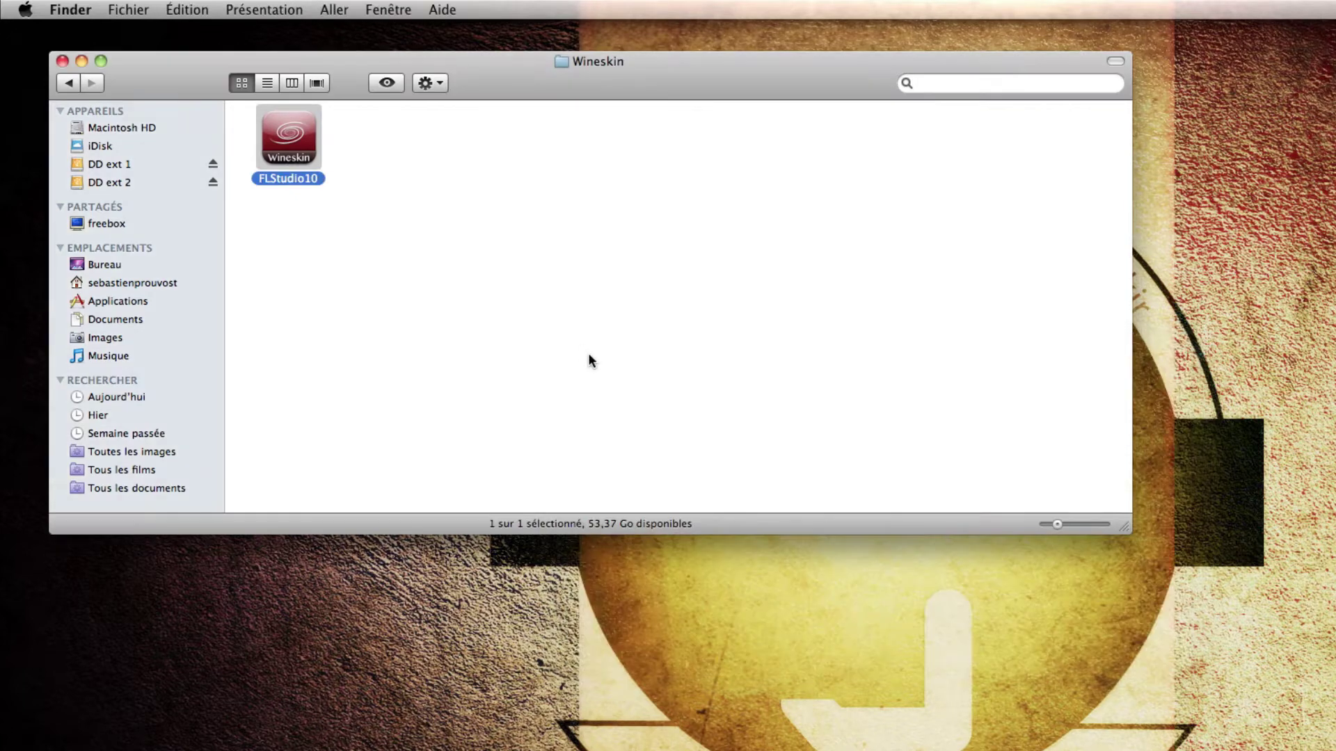
# Step: Reopen the FLStudio10 wrapper and start installing software with flstudio_10.0.9c.exe from the Bureau folder as setup executable
pyautogui.doubleClick(284, 139)
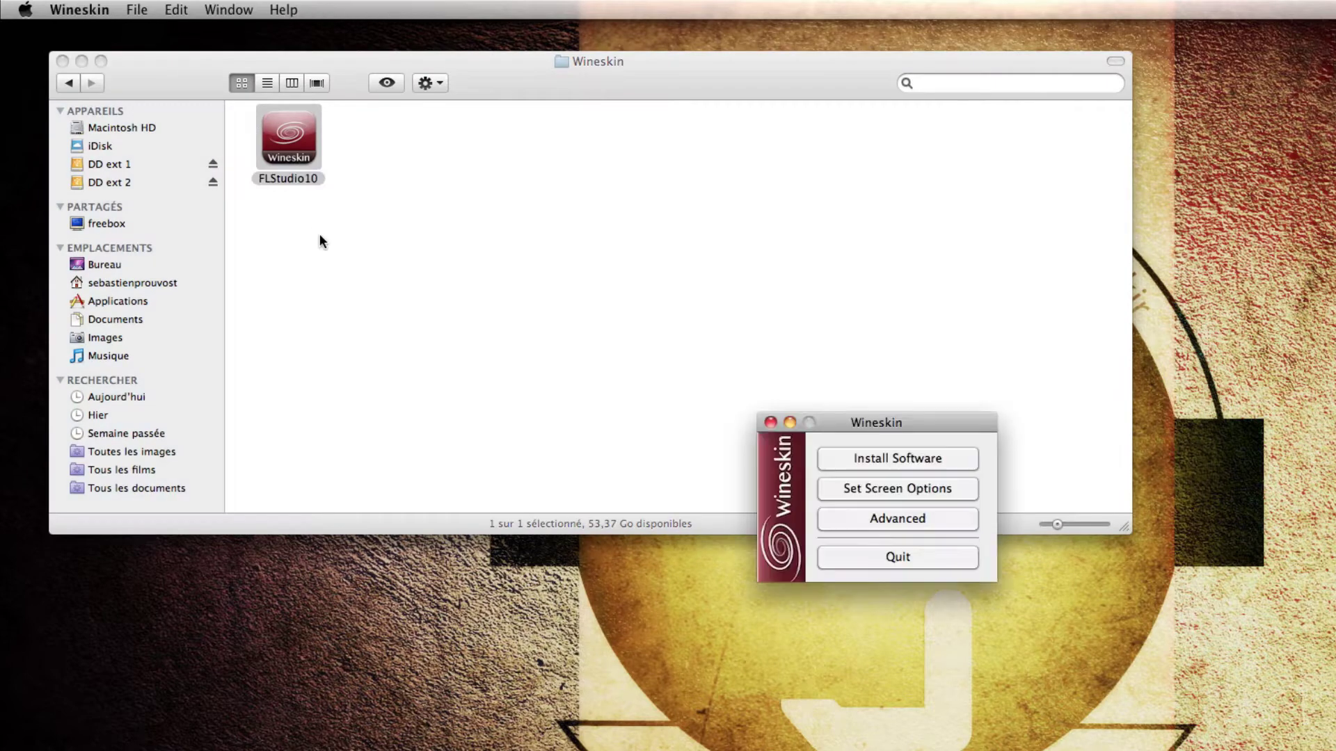
pyautogui.click(853, 457)
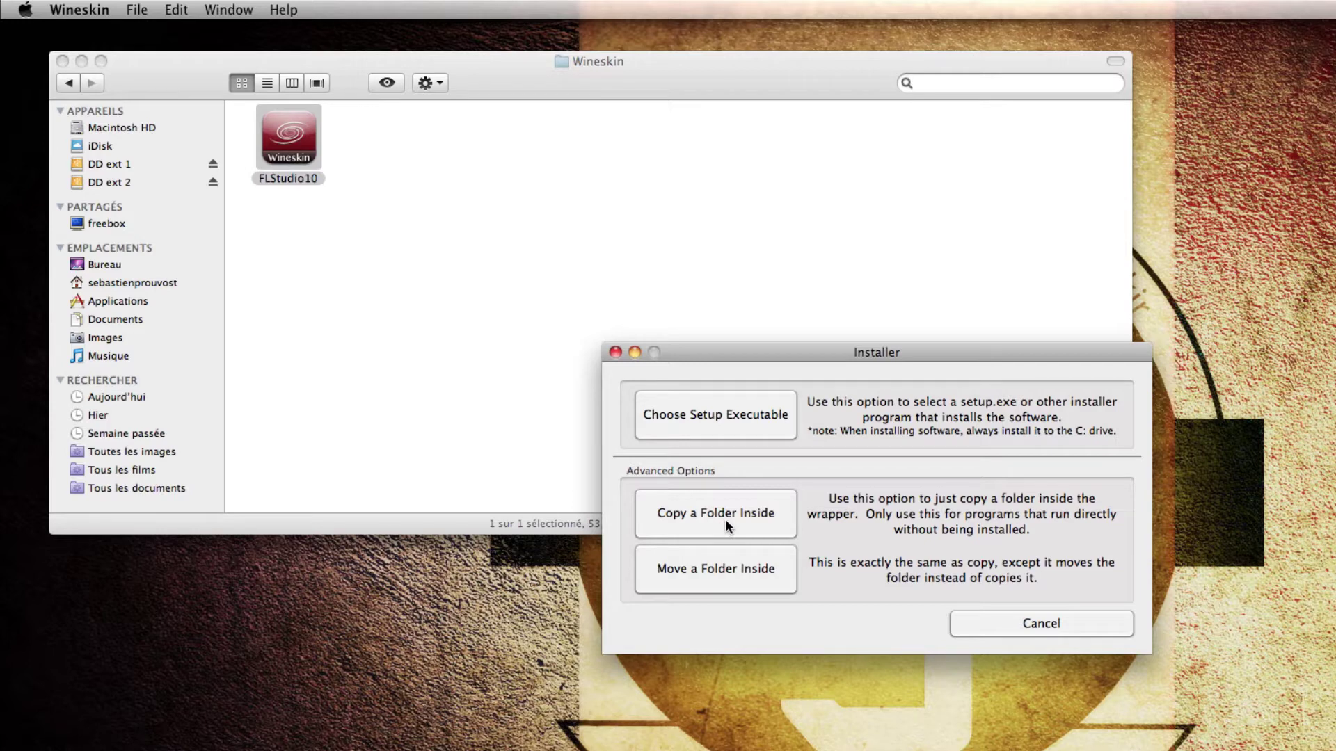
pyautogui.click(726, 419)
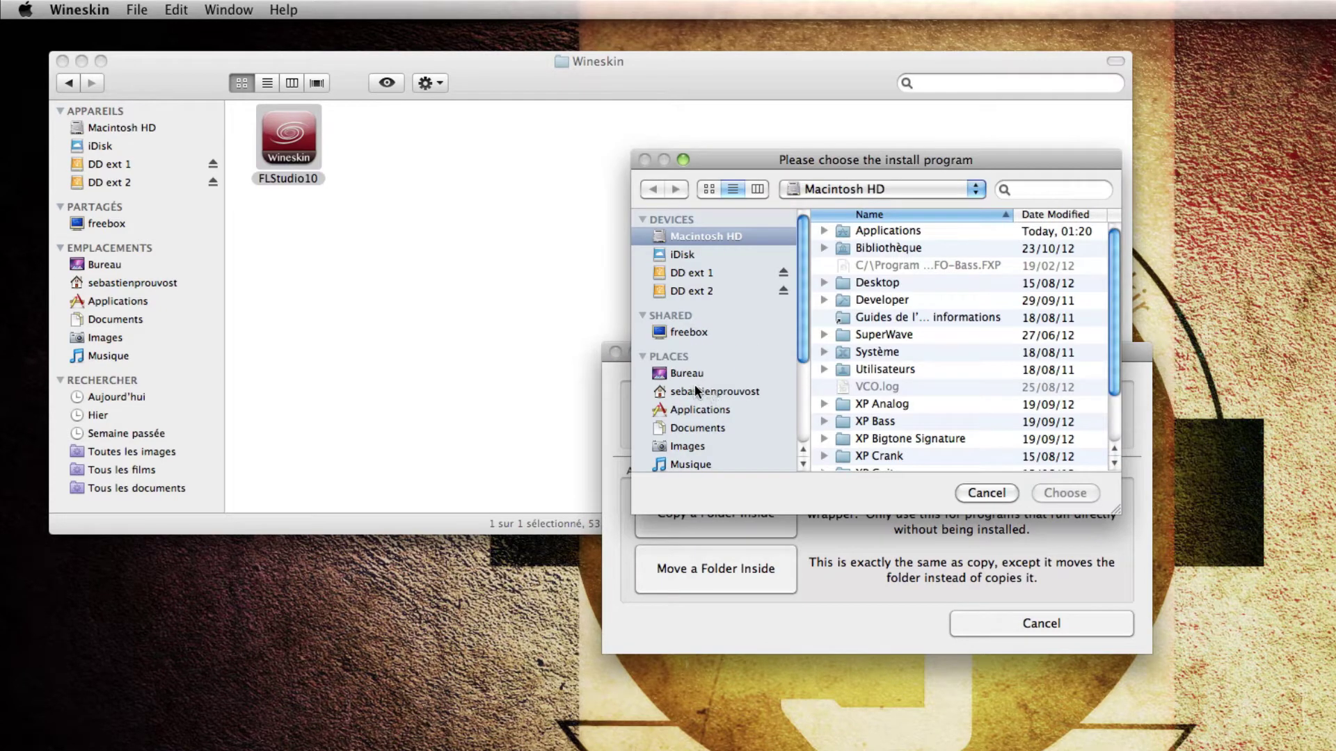
pyautogui.click(689, 374)
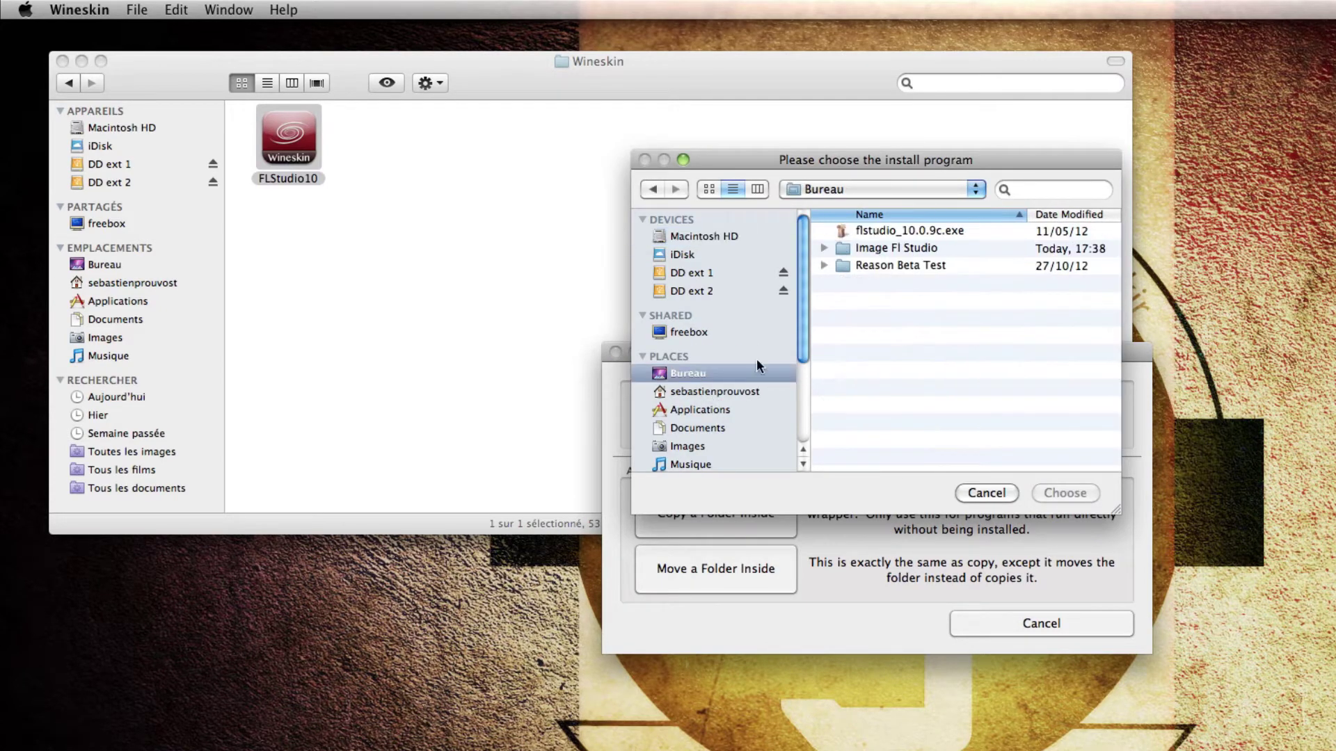
pyautogui.click(879, 230)
pyautogui.click(1056, 493)
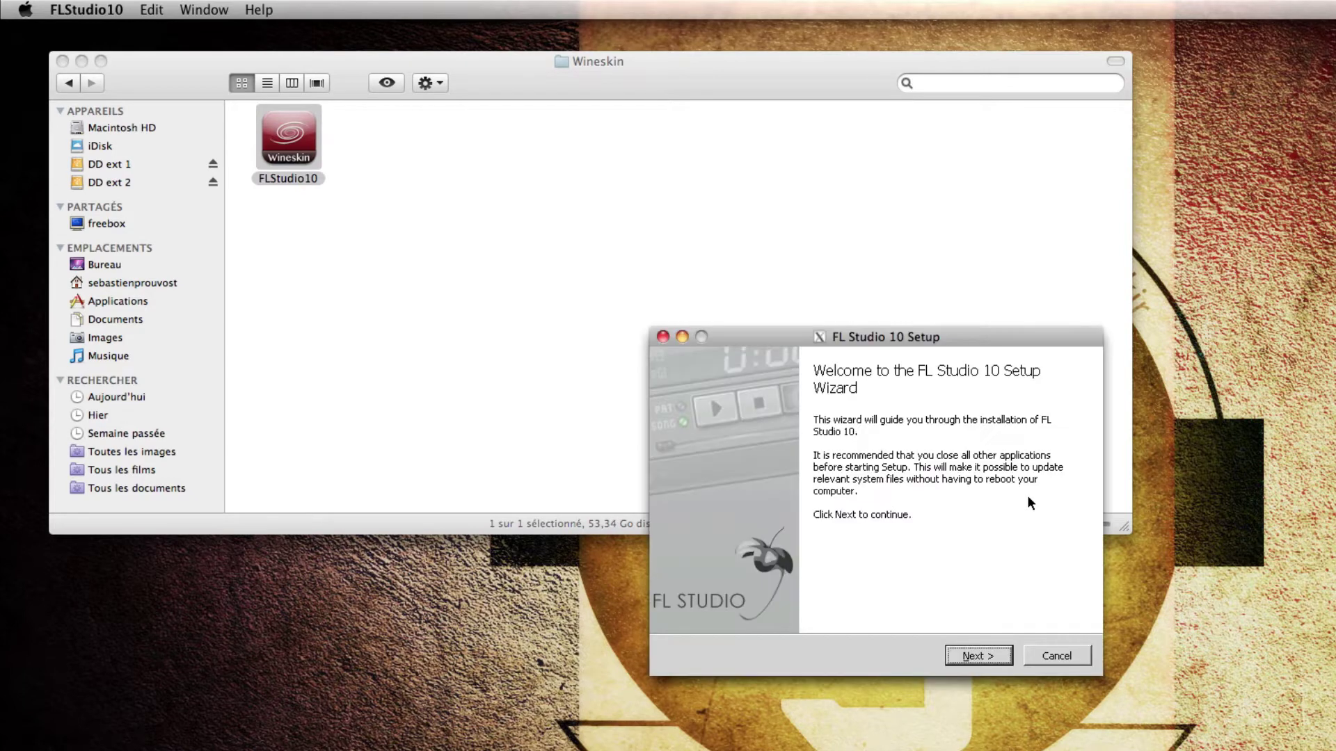
# Step: Accept the FL Studio 10 license agreement and exclude the Desktop icon and Asio4All components from the installation
pyautogui.click(991, 658)
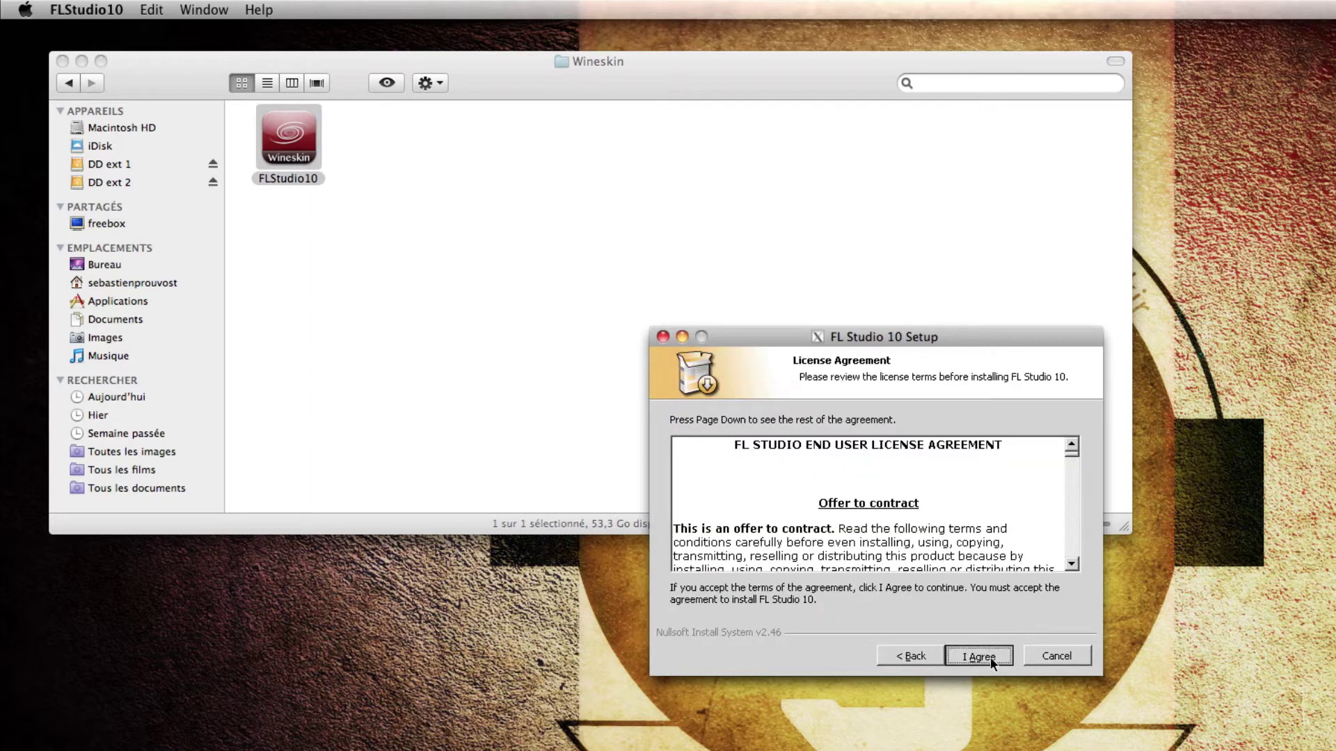
pyautogui.click(995, 653)
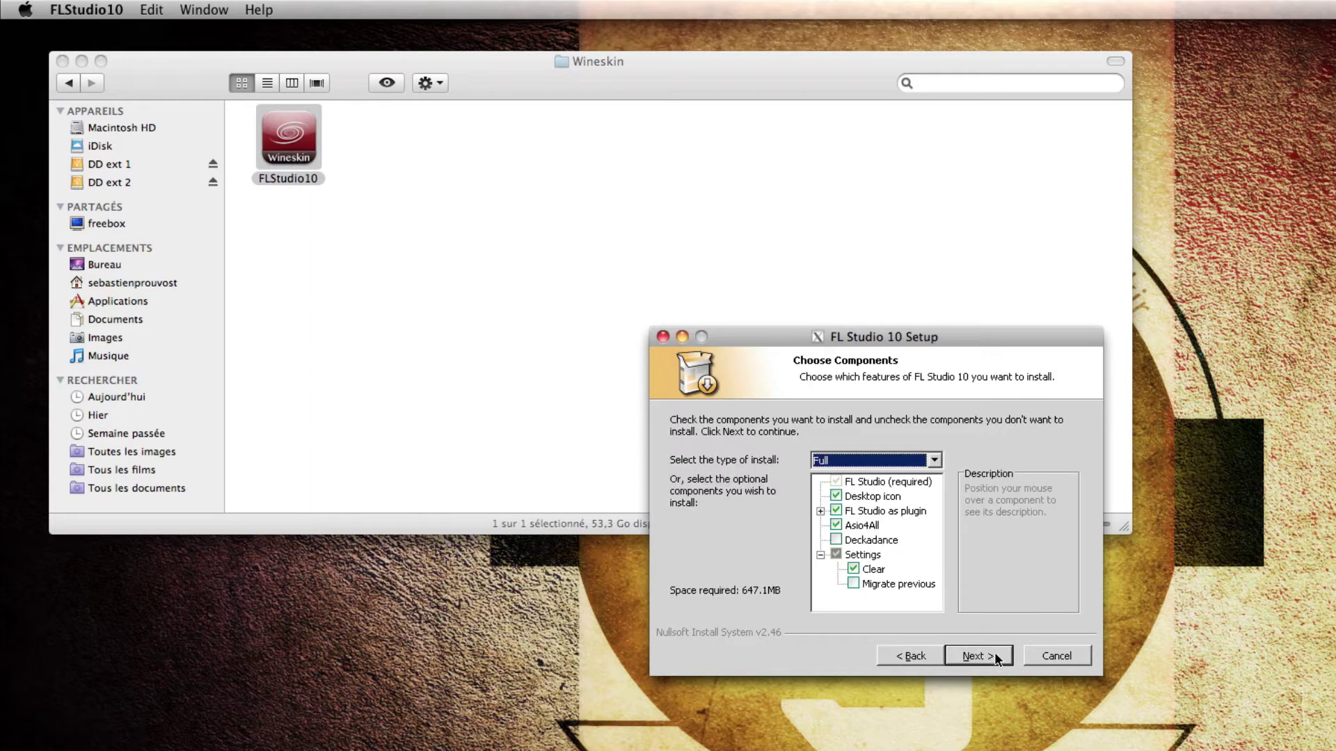
pyautogui.click(834, 495)
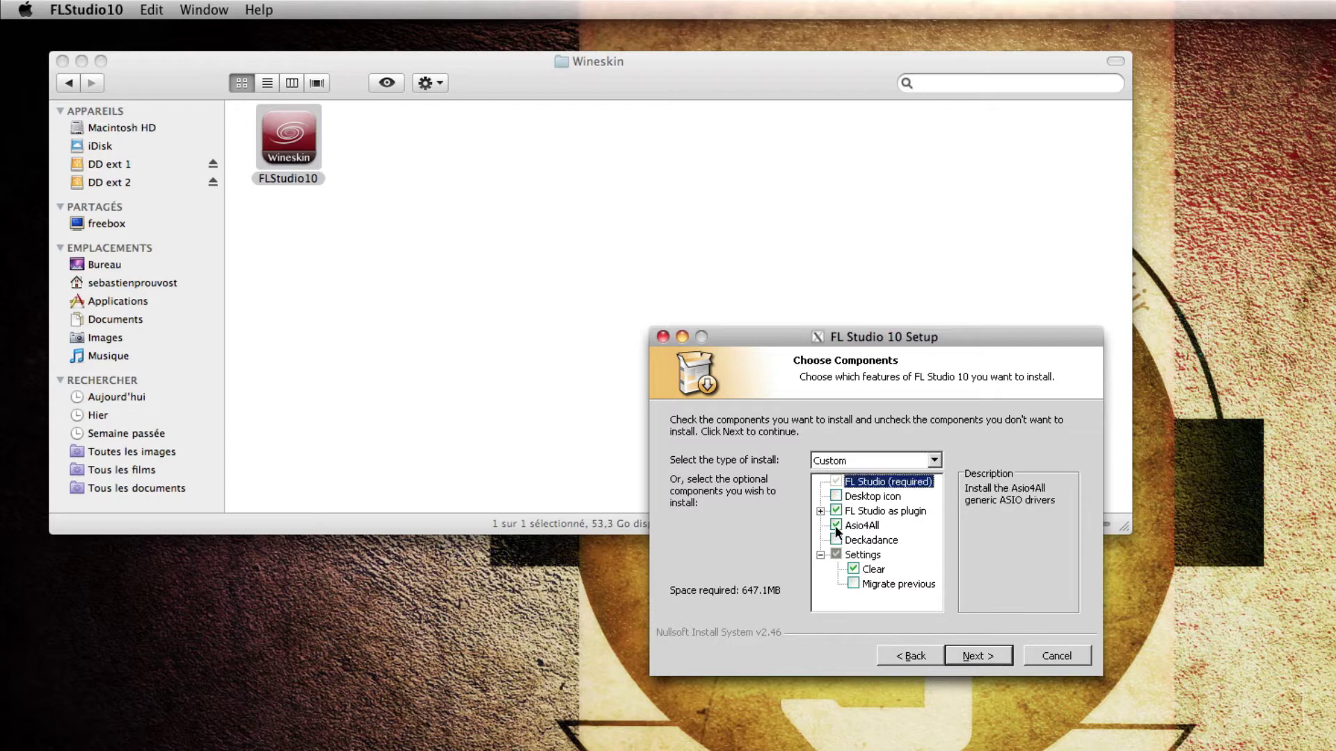
pyautogui.click(834, 524)
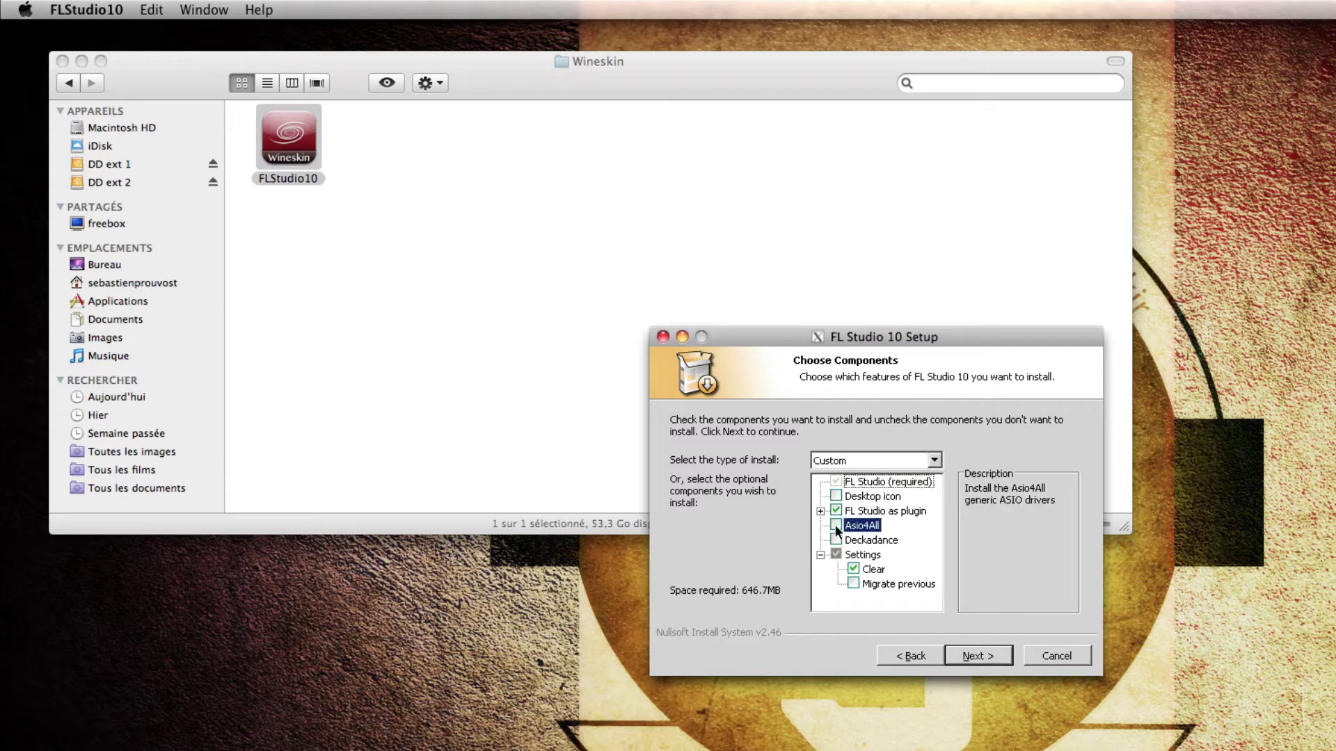
pyautogui.click(972, 657)
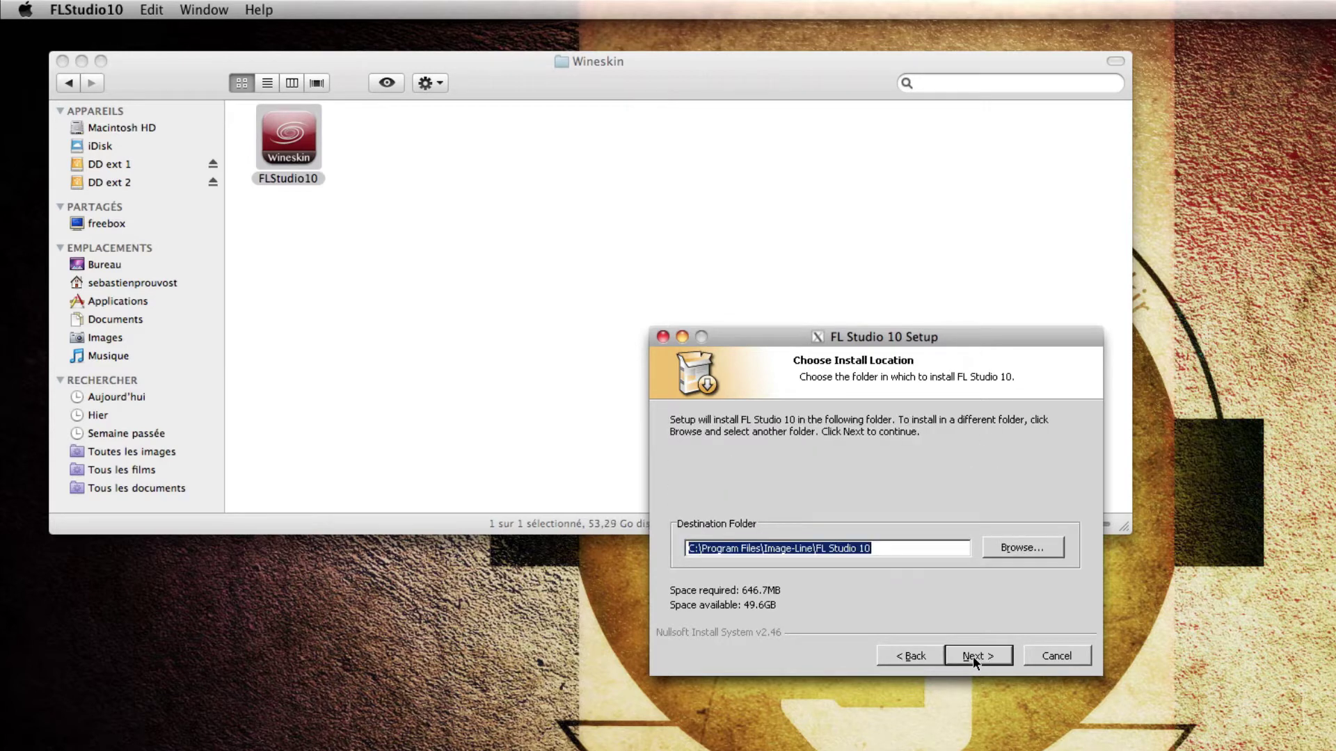
# Step: Keep the default install locations, decline installing Wajam, and start the FL Studio 10 installation
pyautogui.click(972, 657)
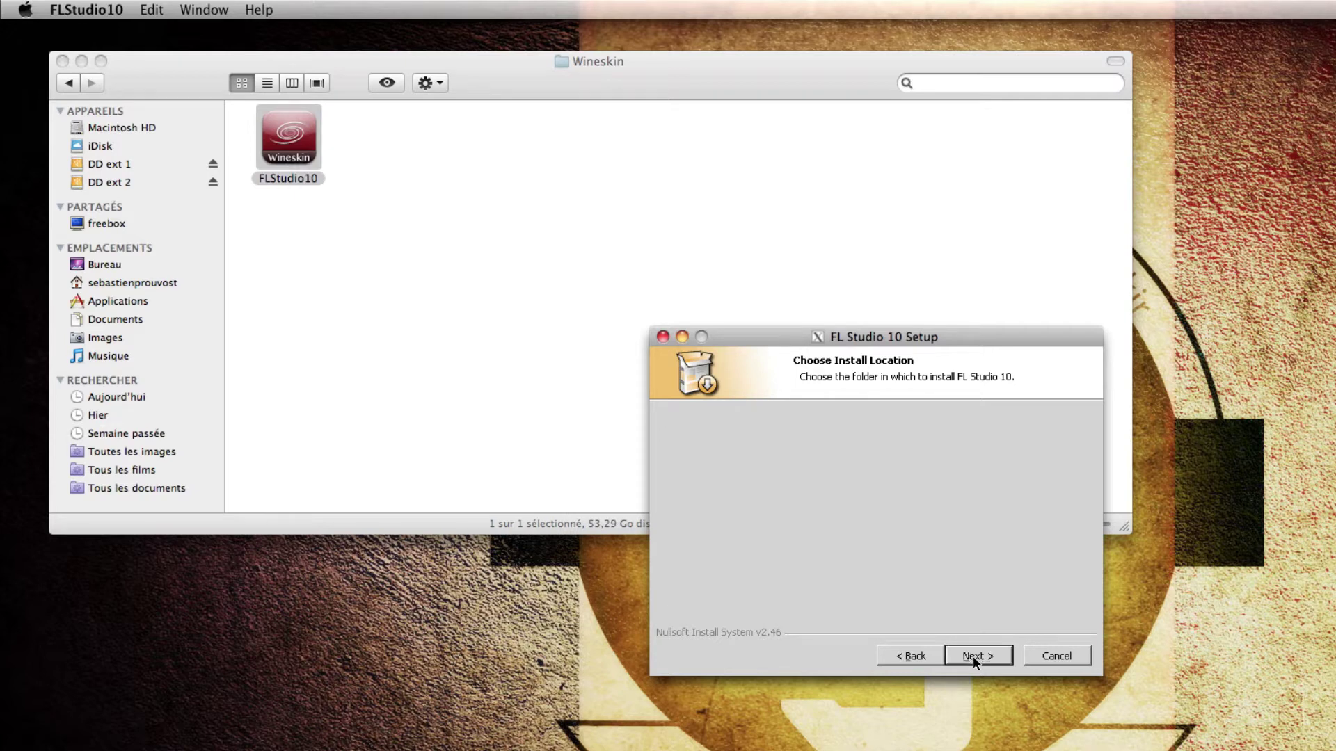
pyautogui.click(973, 657)
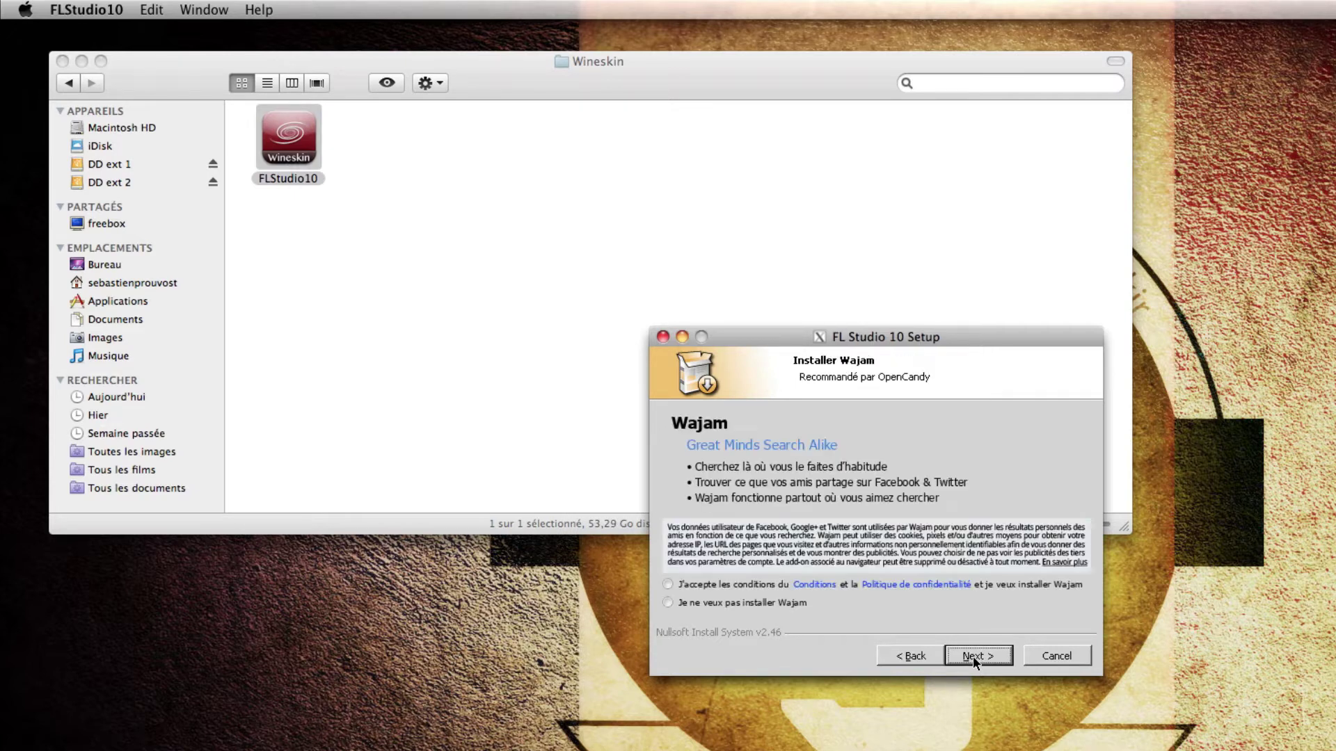
pyautogui.click(709, 605)
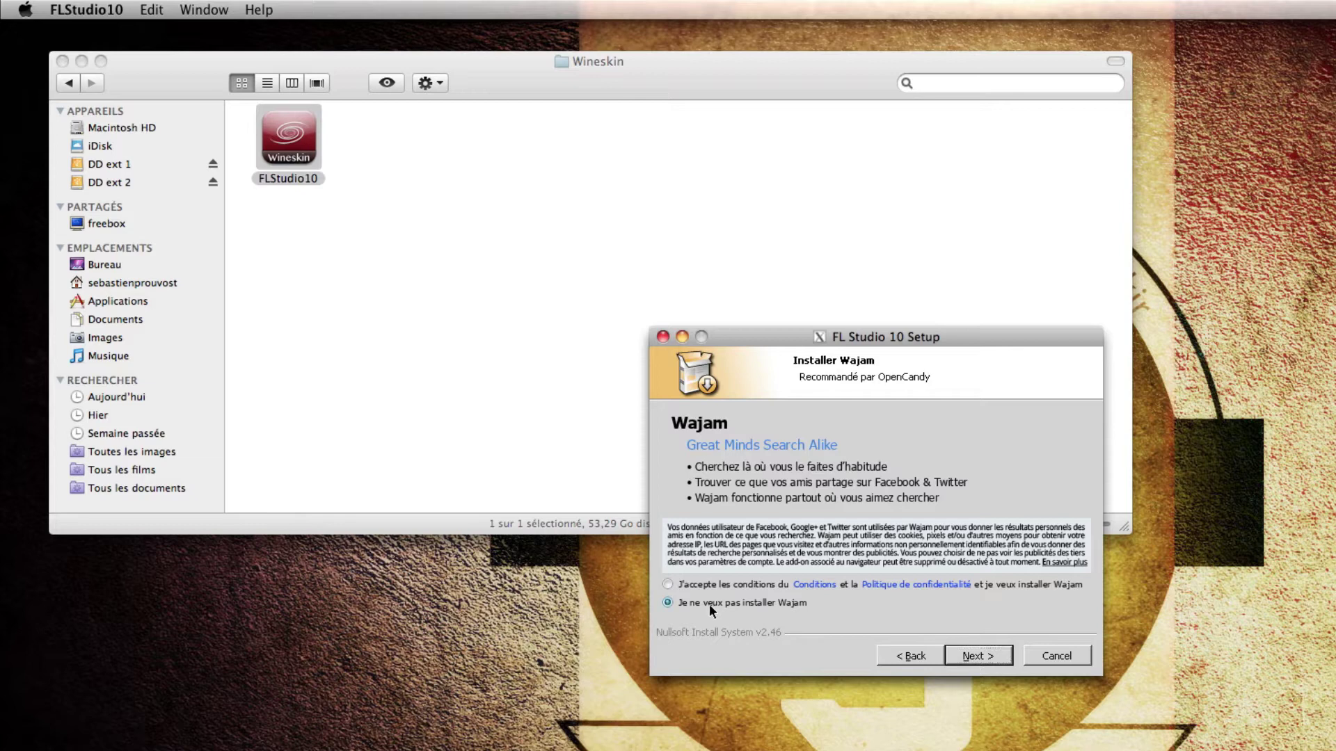
pyautogui.click(989, 657)
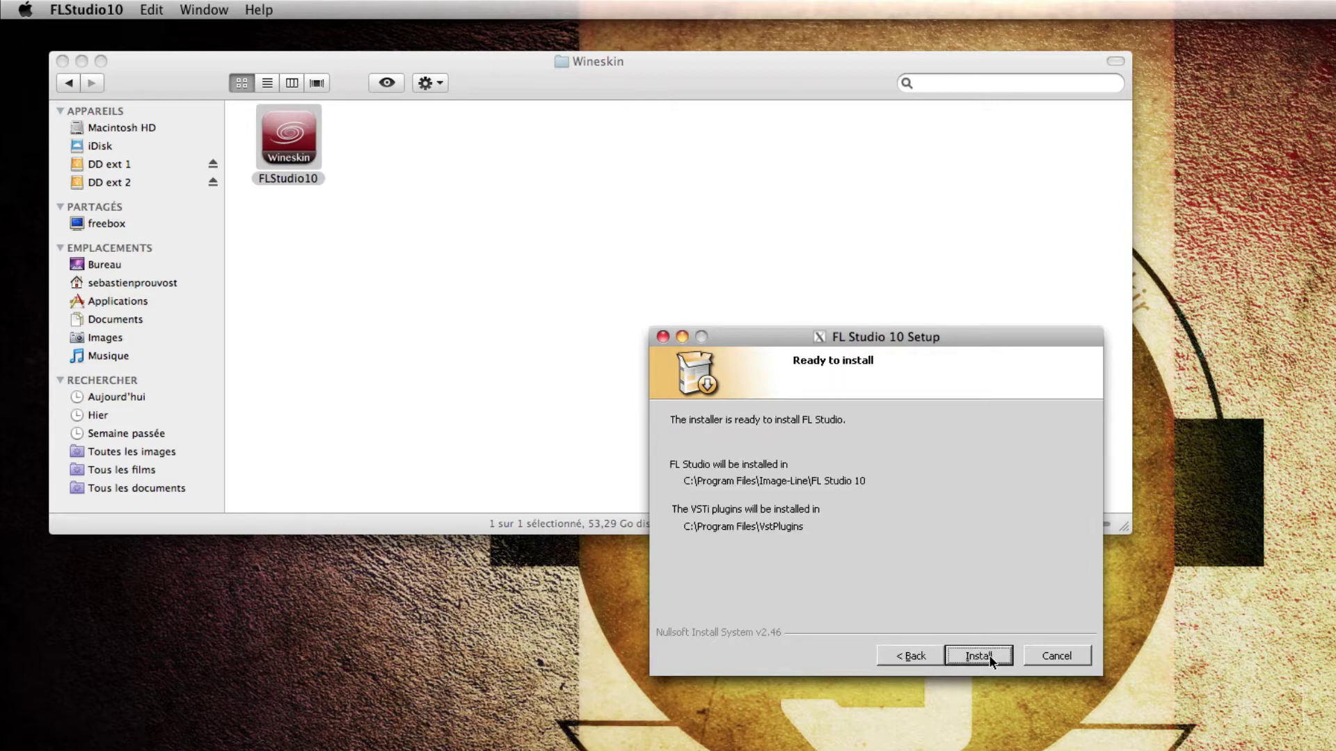
pyautogui.click(978, 656)
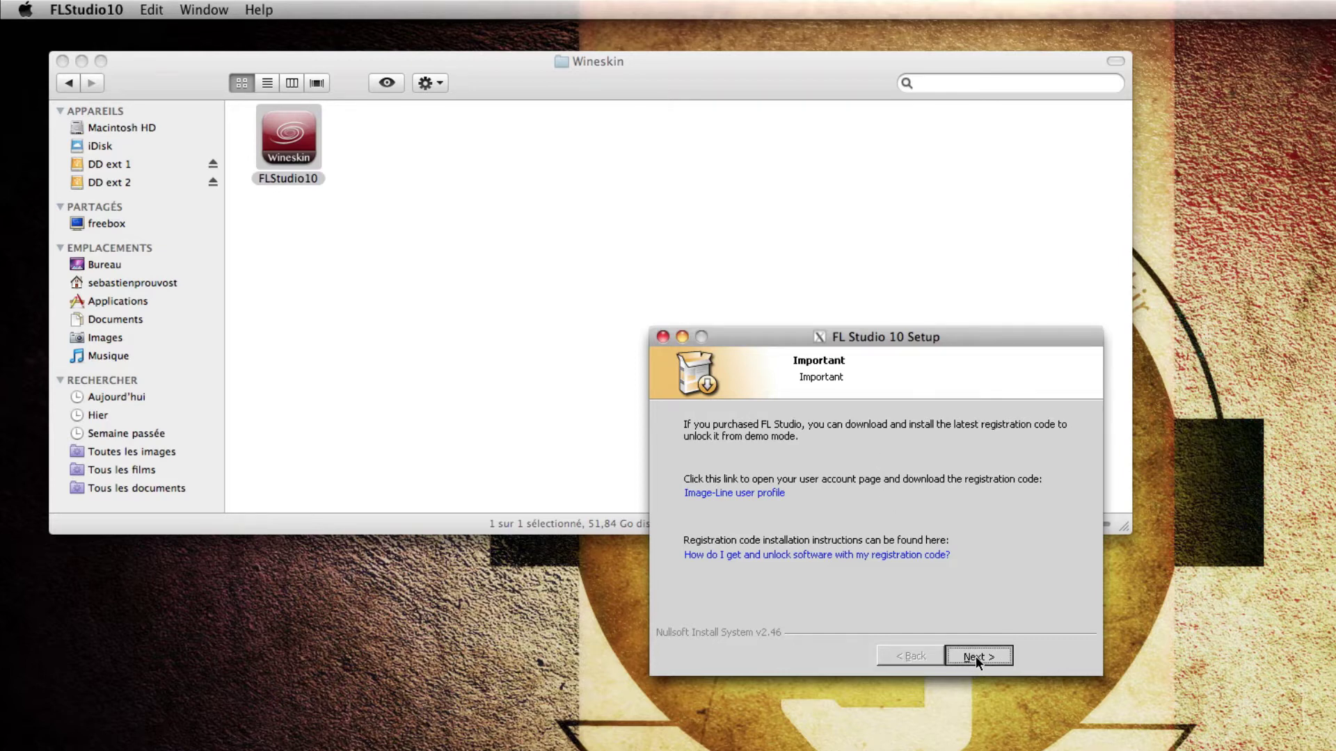
# Step: Complete the FL Studio 10 setup wizard with the Run FL Studio 10 option disabled
pyautogui.click(975, 657)
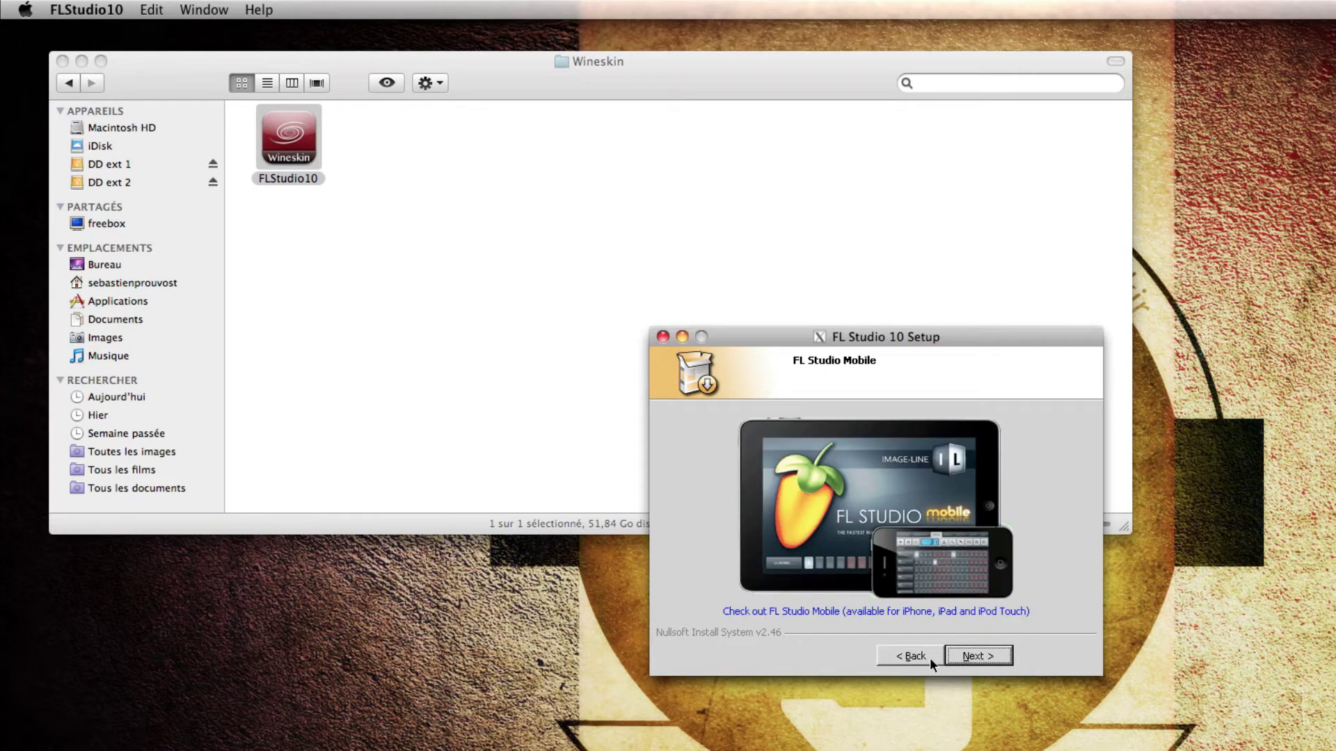
pyautogui.click(962, 658)
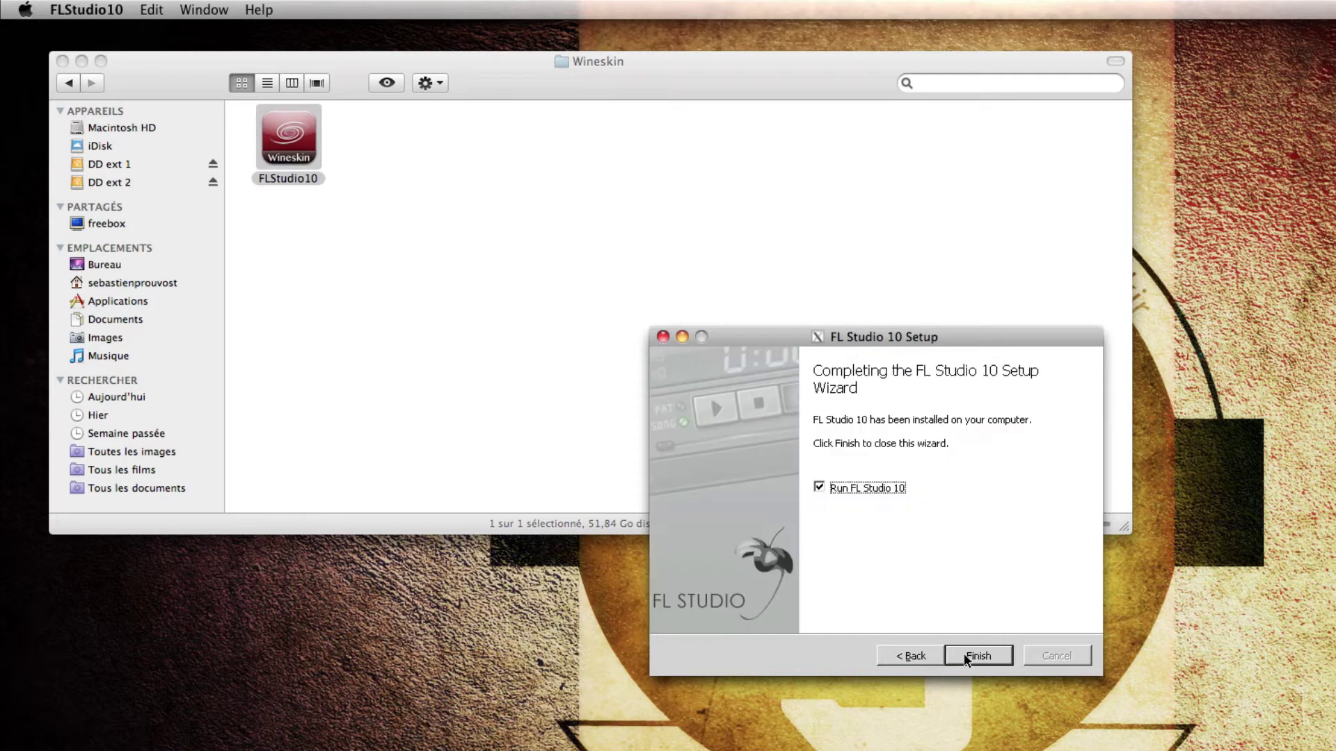
pyautogui.click(820, 489)
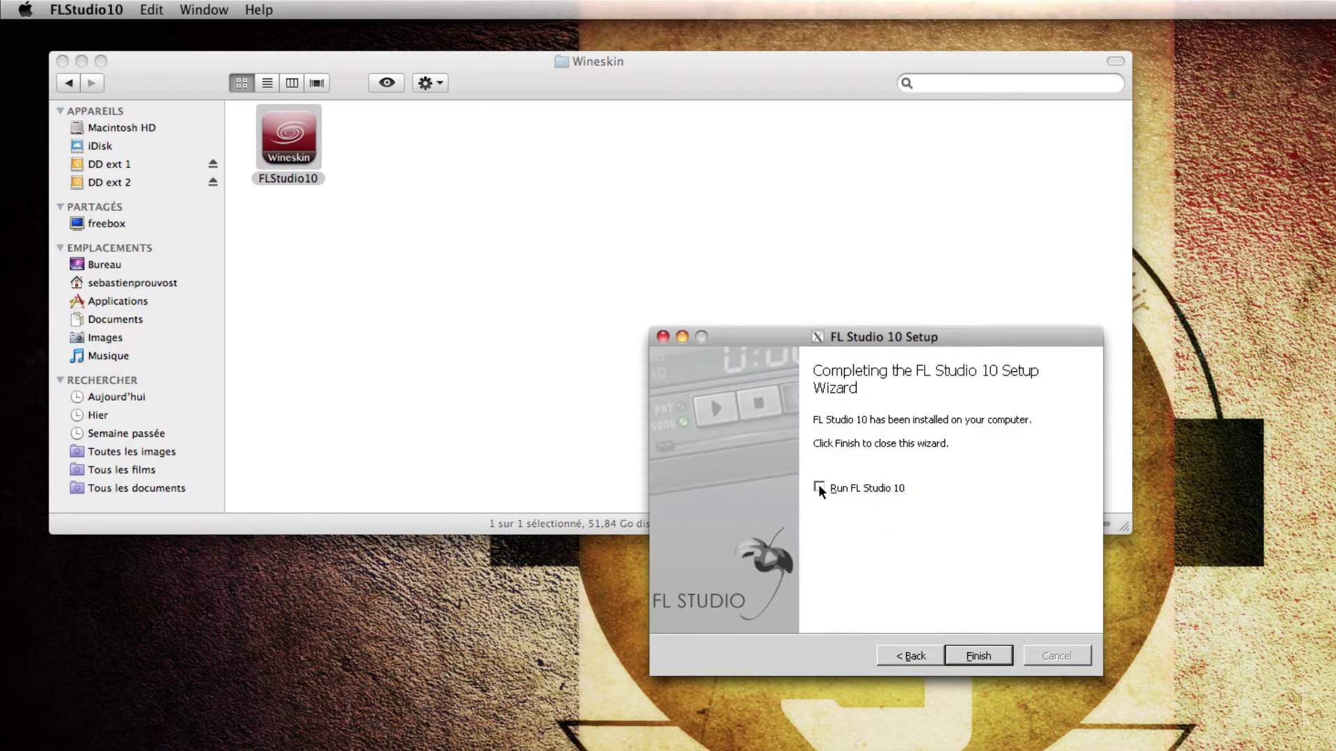
pyautogui.click(979, 657)
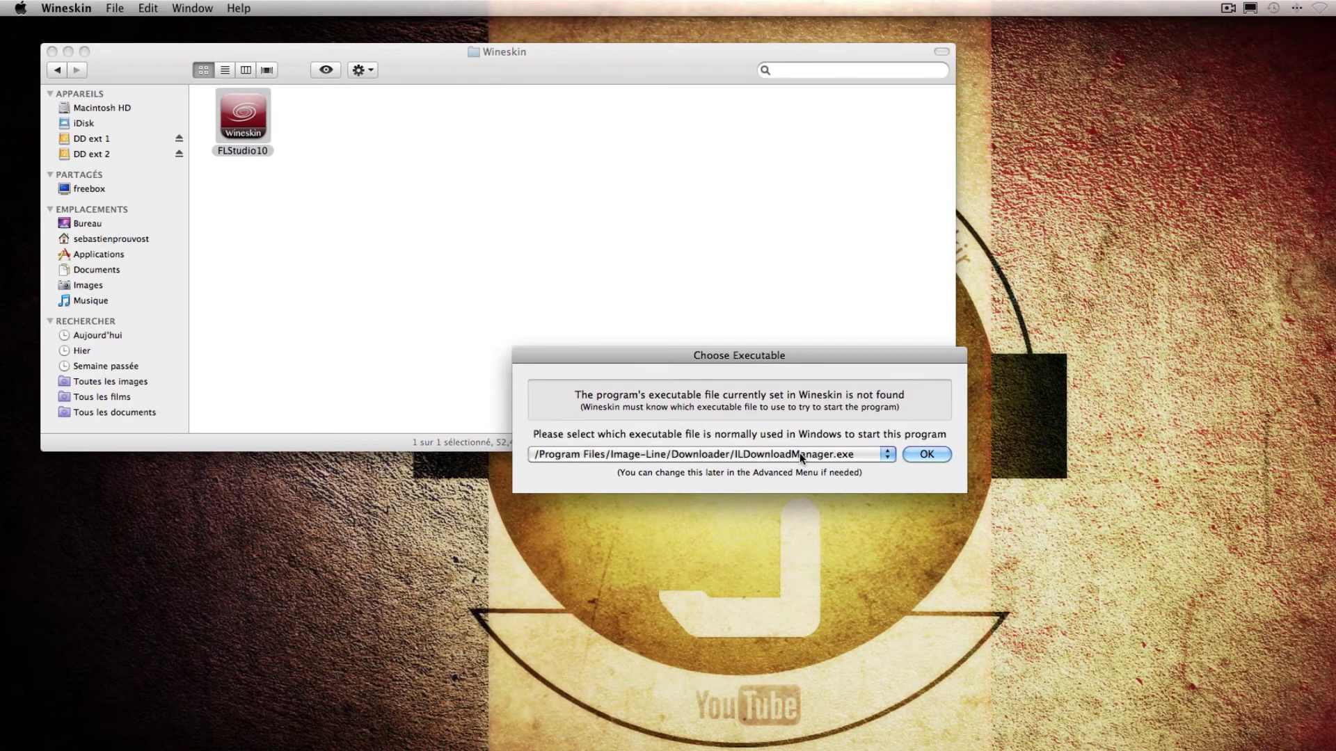
# Step: Set /Program Files/Image-Line/FL Studio 10/FL.exe as the wrapper's executable and quit Wineskin
pyautogui.click(799, 453)
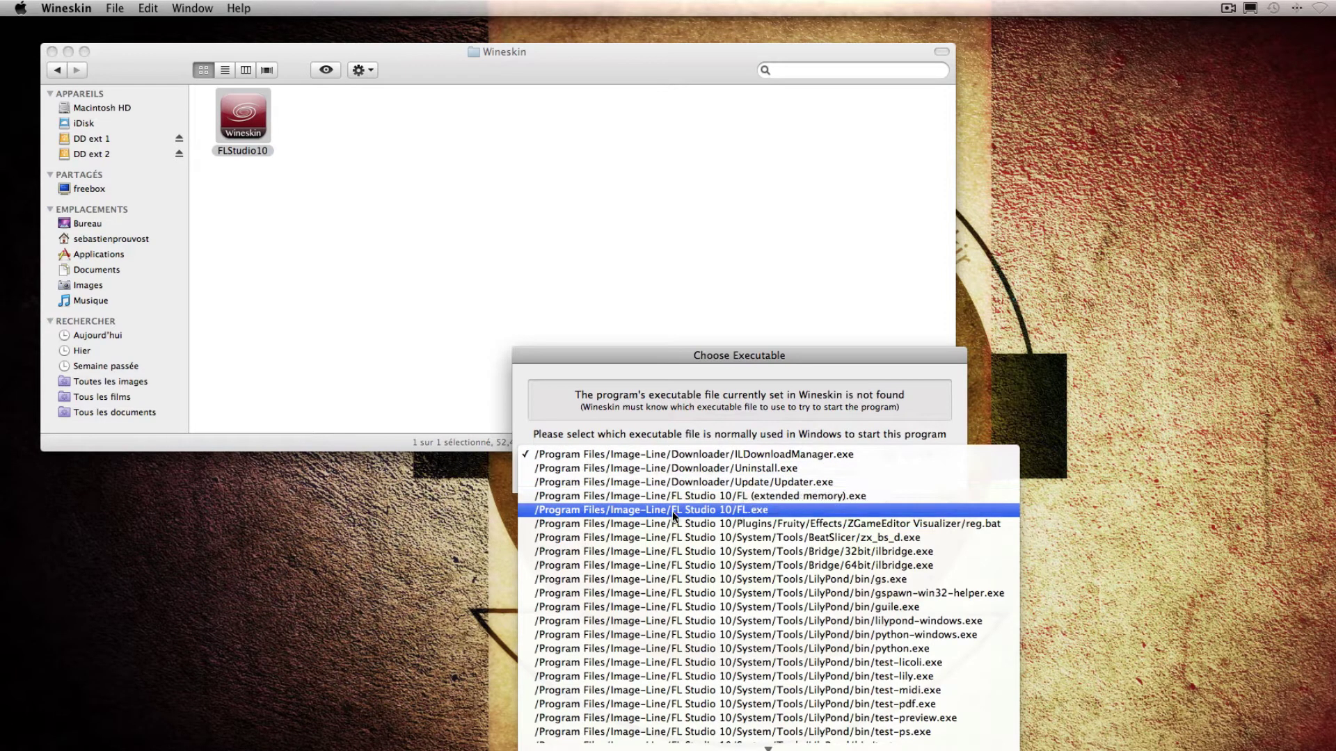
pyautogui.click(737, 511)
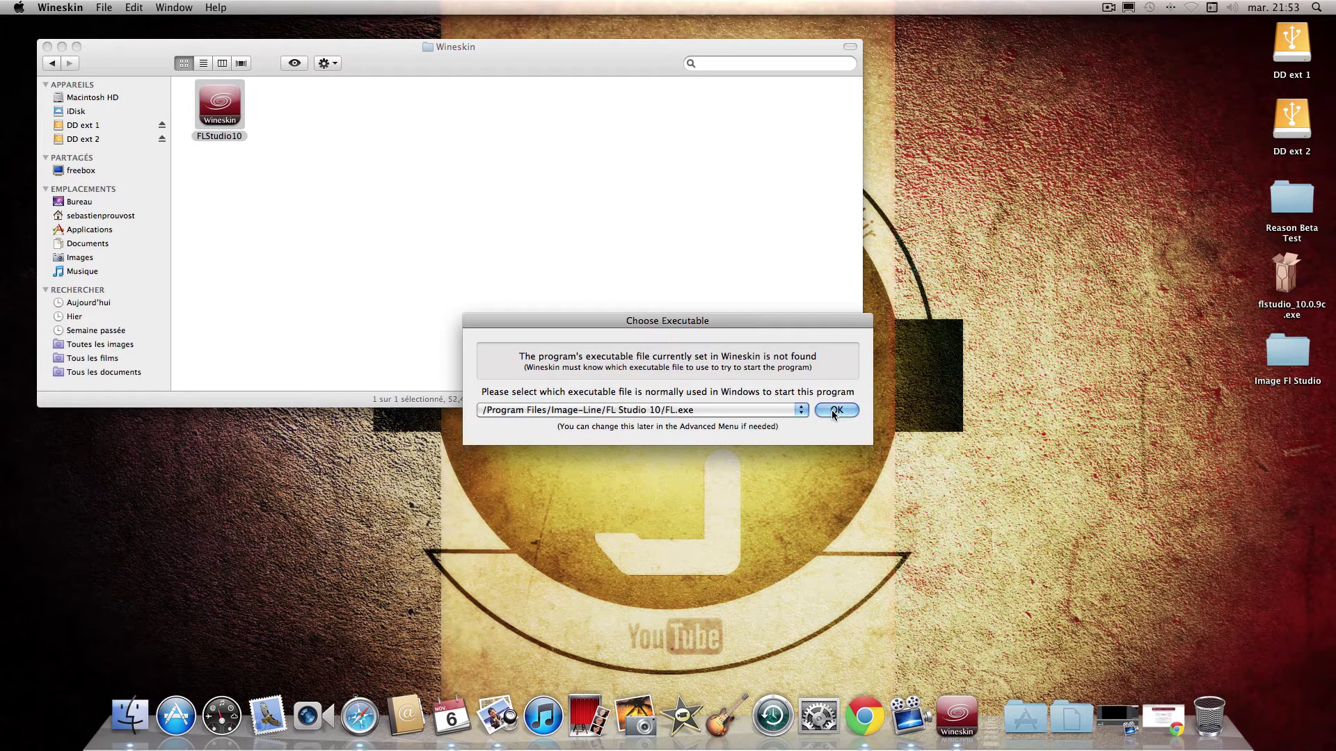
pyautogui.click(834, 411)
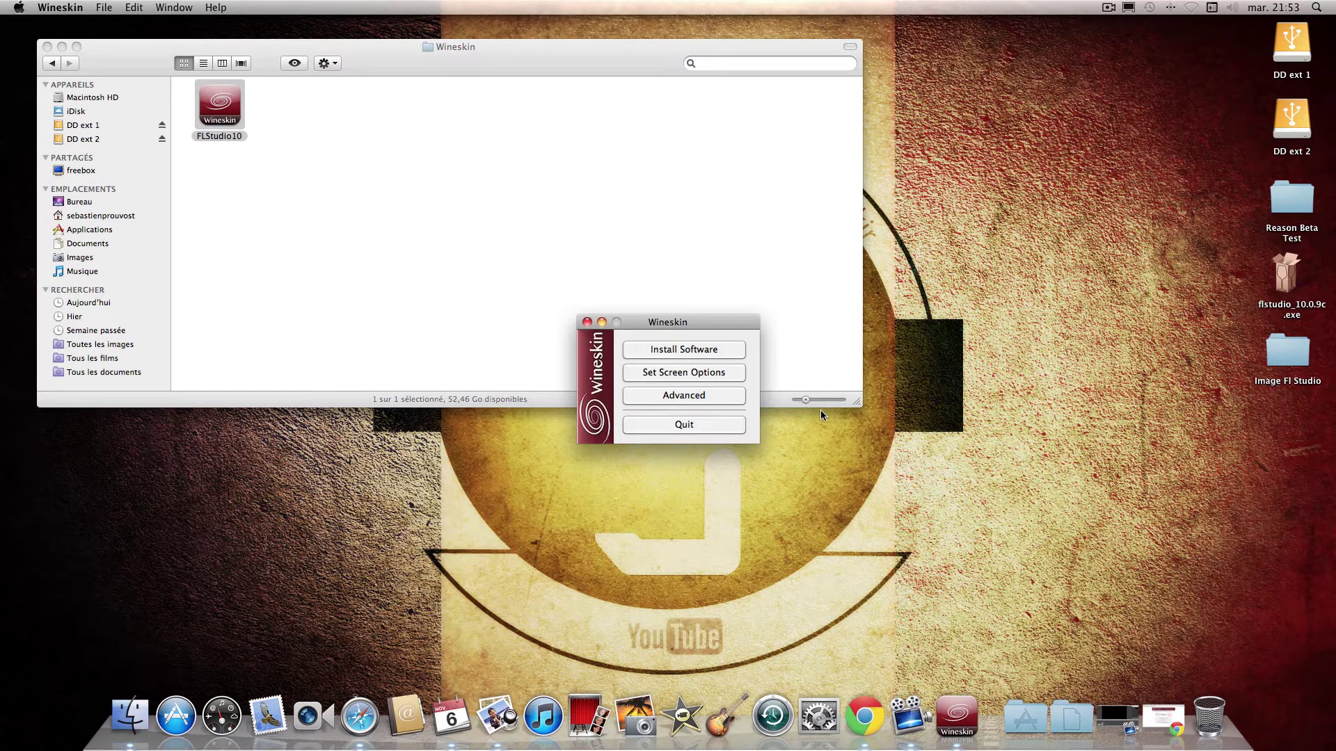
pyautogui.click(684, 424)
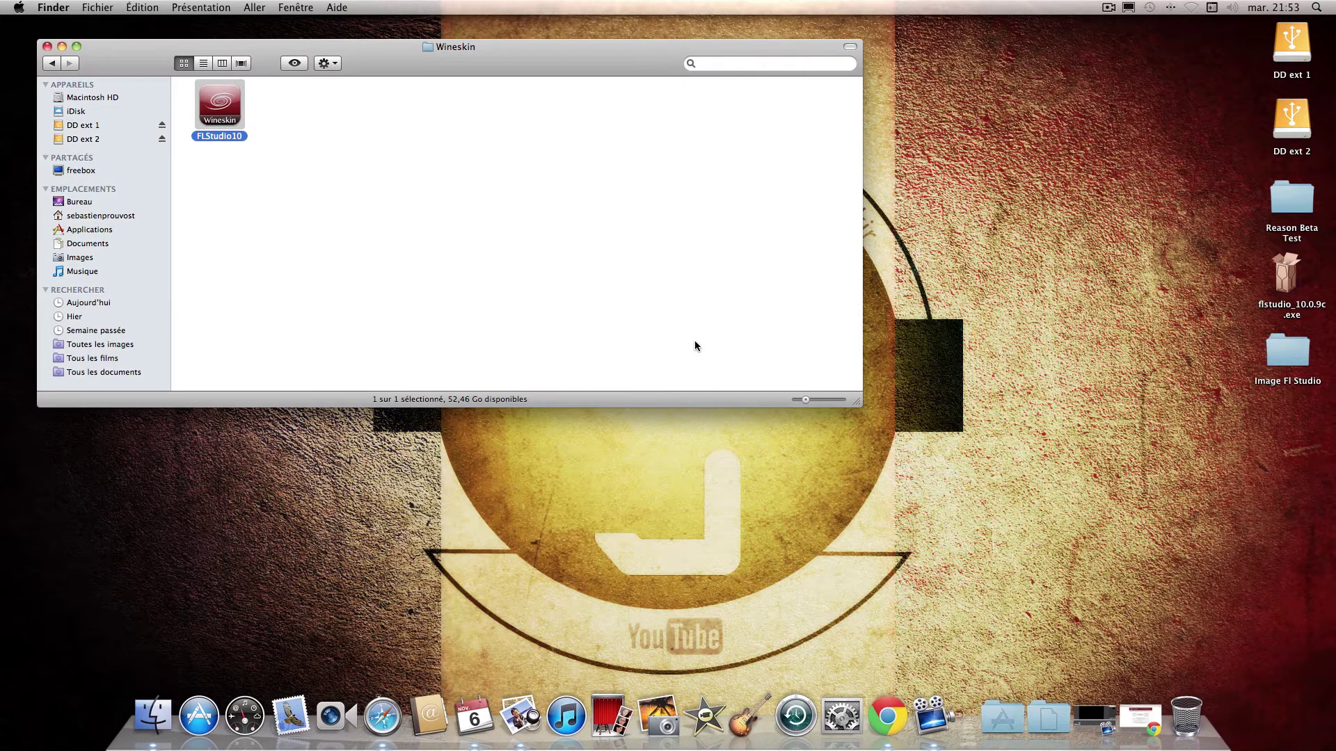
pyautogui.click(547, 298)
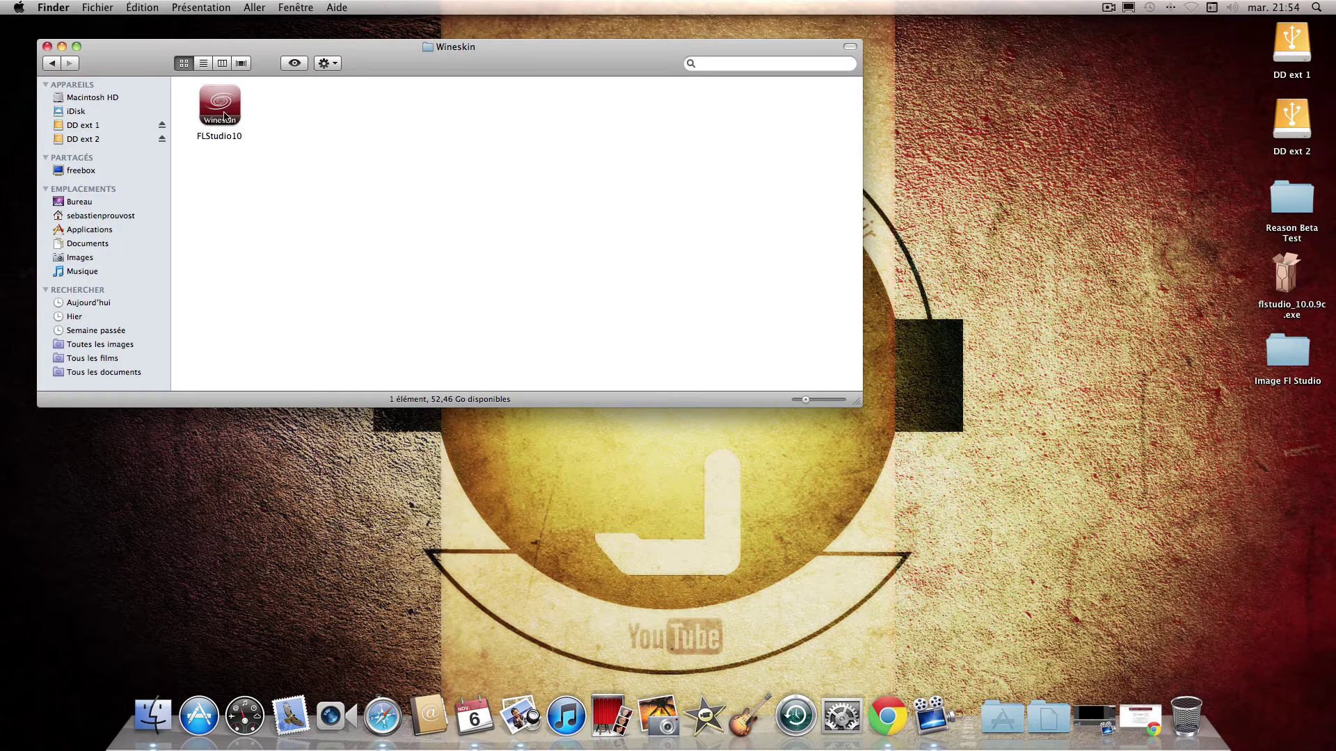
# Step: Switch to the minimized Chrome window and search IconArchive for "fl studio" icons
pyautogui.click(1141, 719)
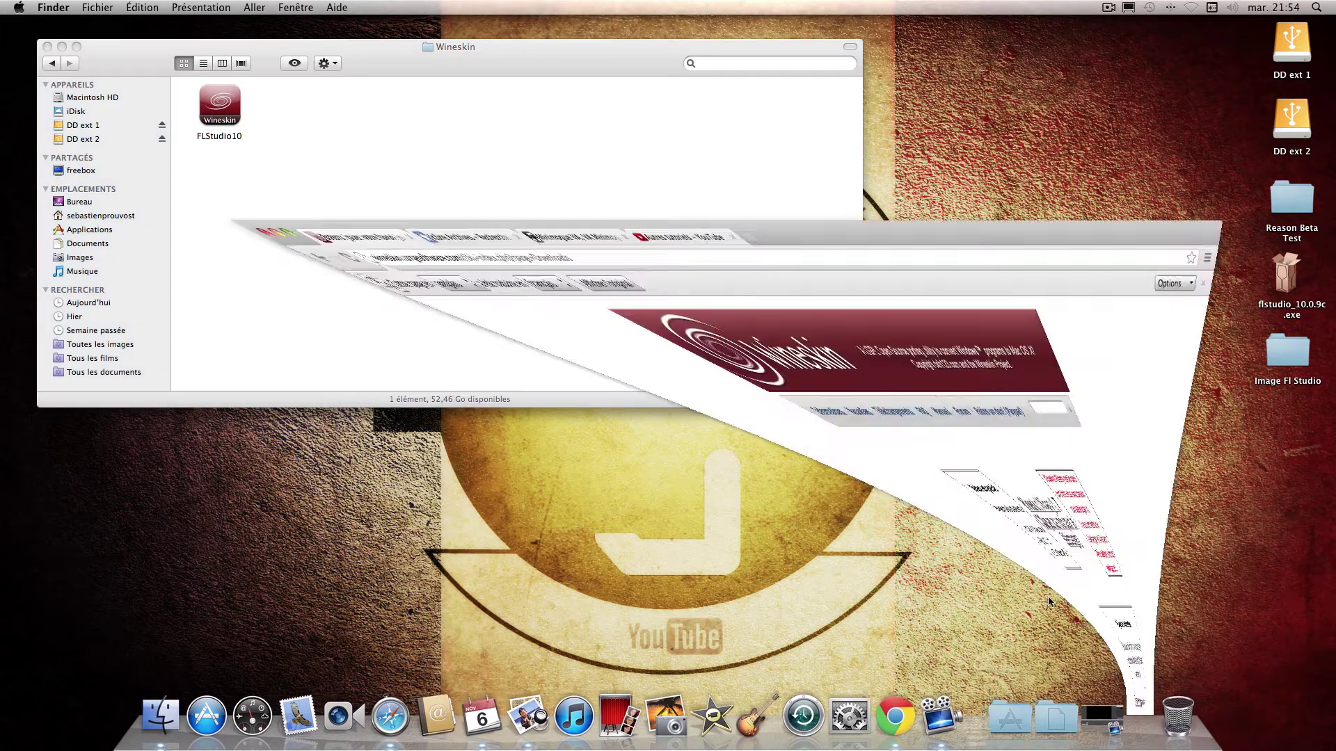
pyautogui.click(253, 33)
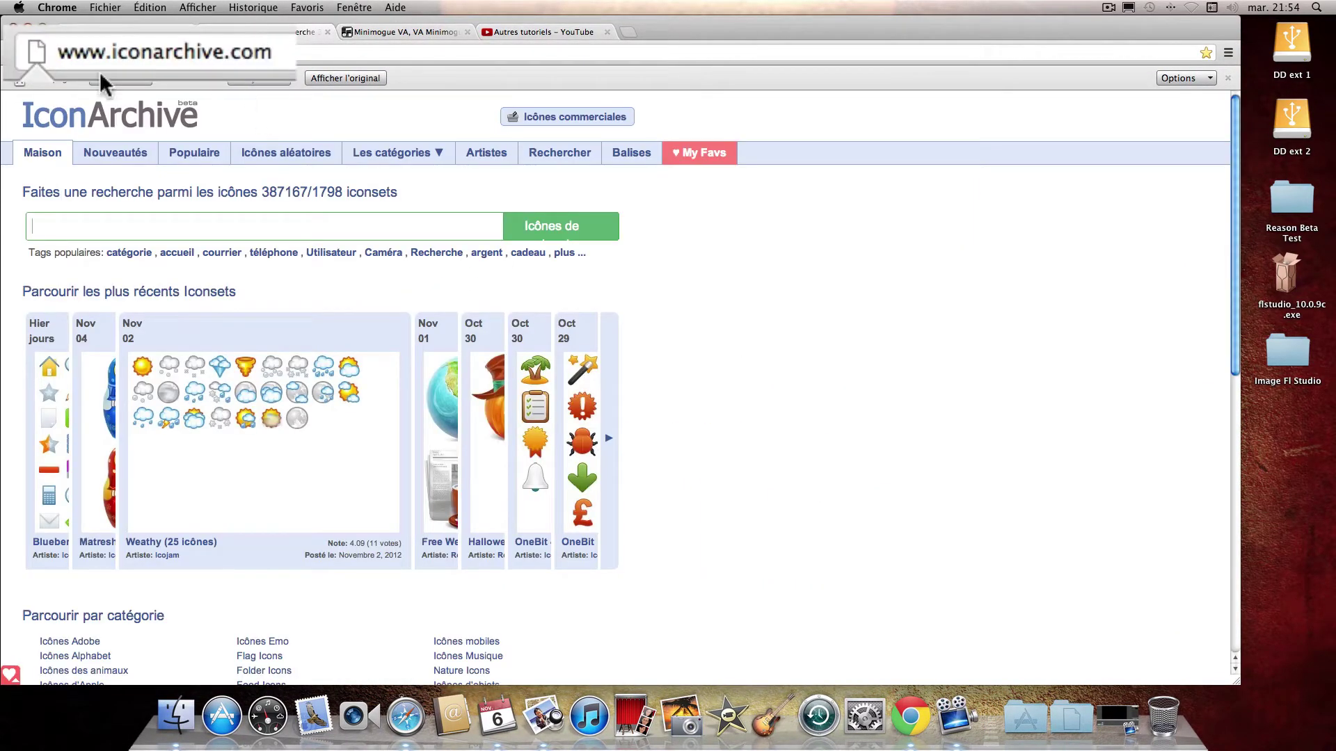
pyautogui.click(246, 230)
pyautogui.click(121, 254)
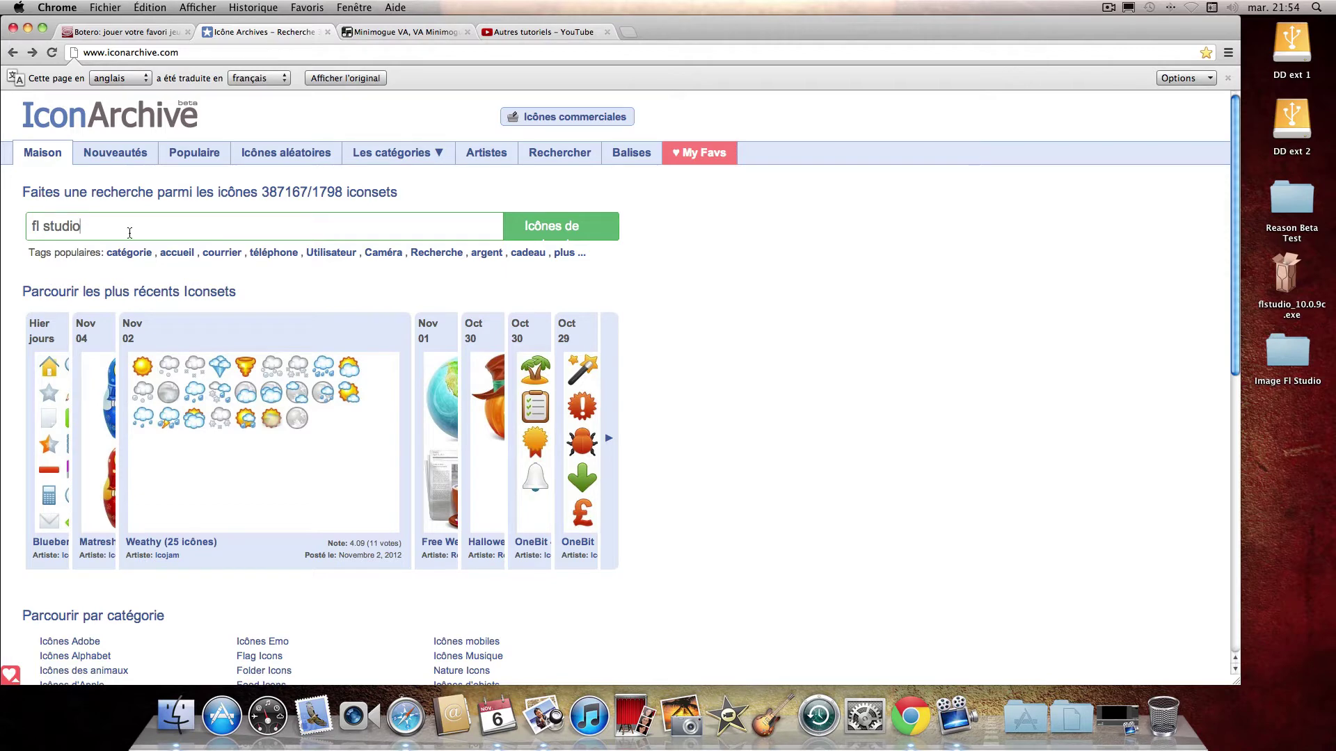
pyautogui.click(545, 232)
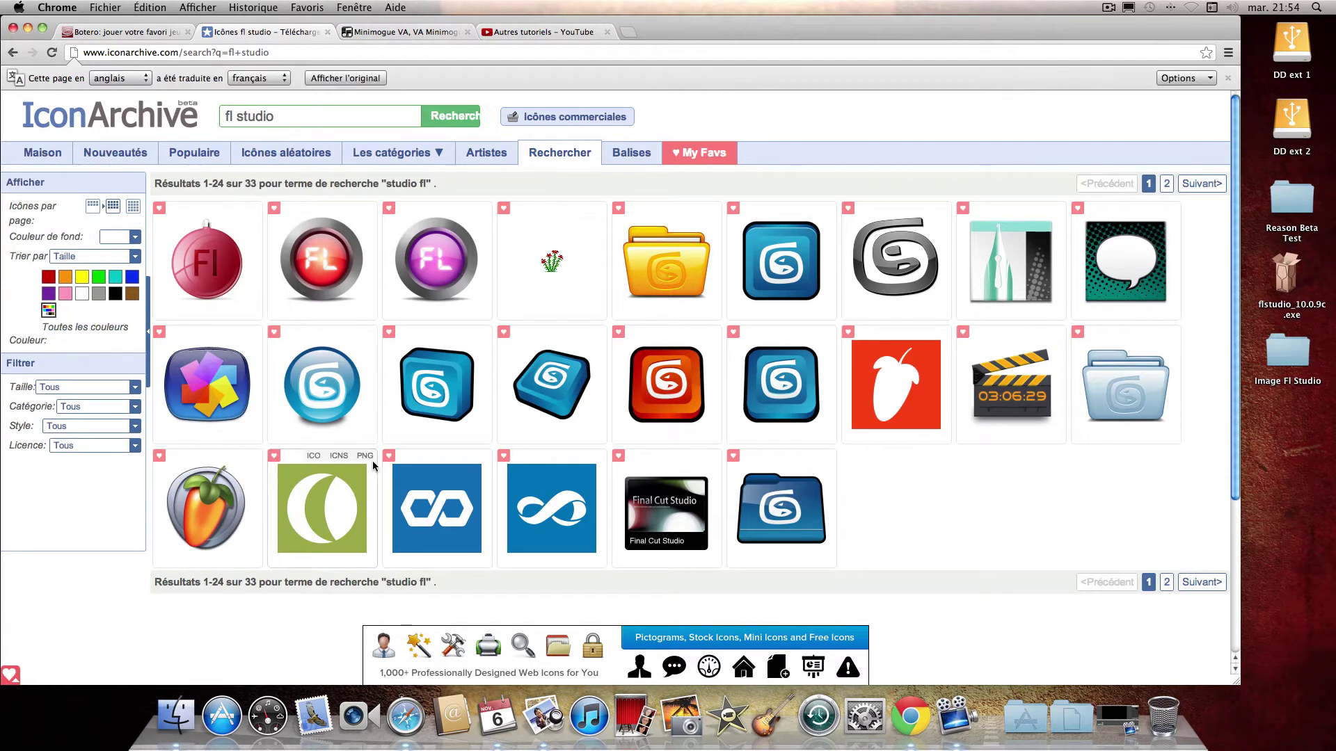
# Step: Open the Fruity Loops Studio icon's page, examine its download formats and sizes, and minimize the browser window
pyautogui.moveTo(239, 518)
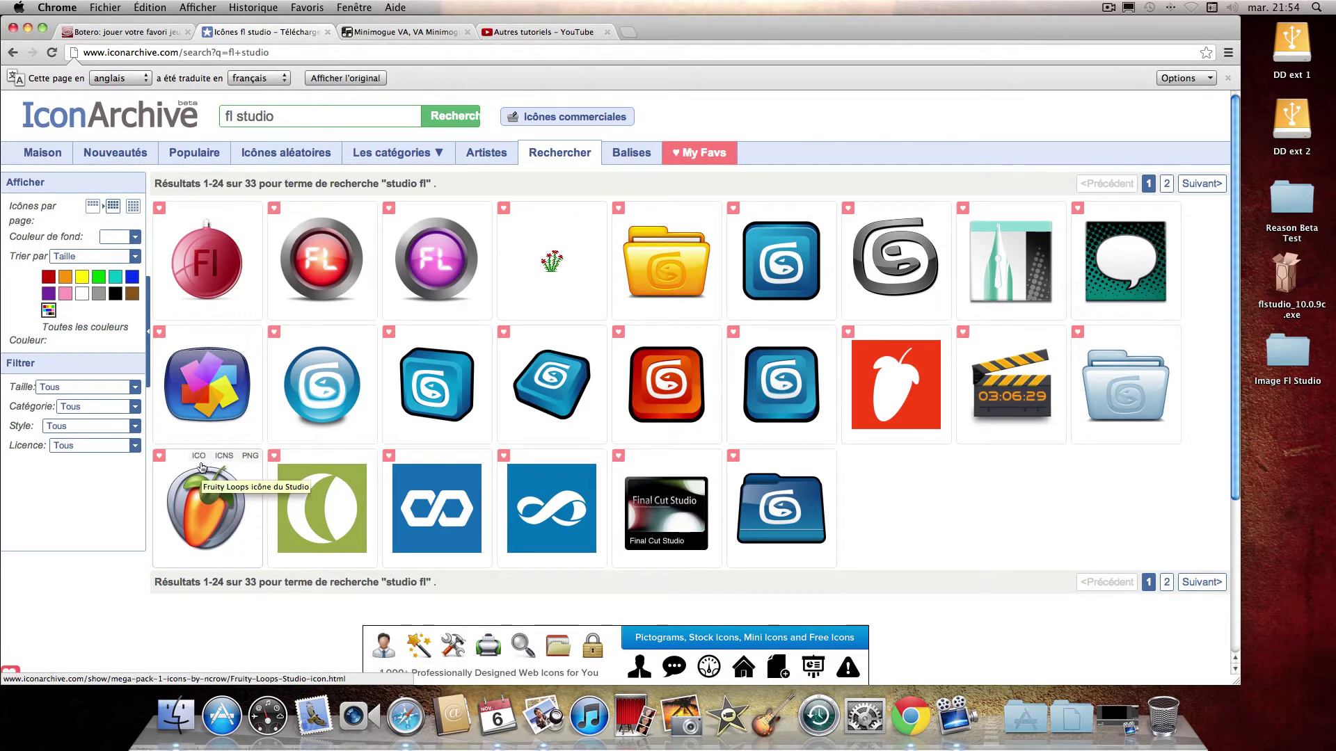
pyautogui.click(200, 512)
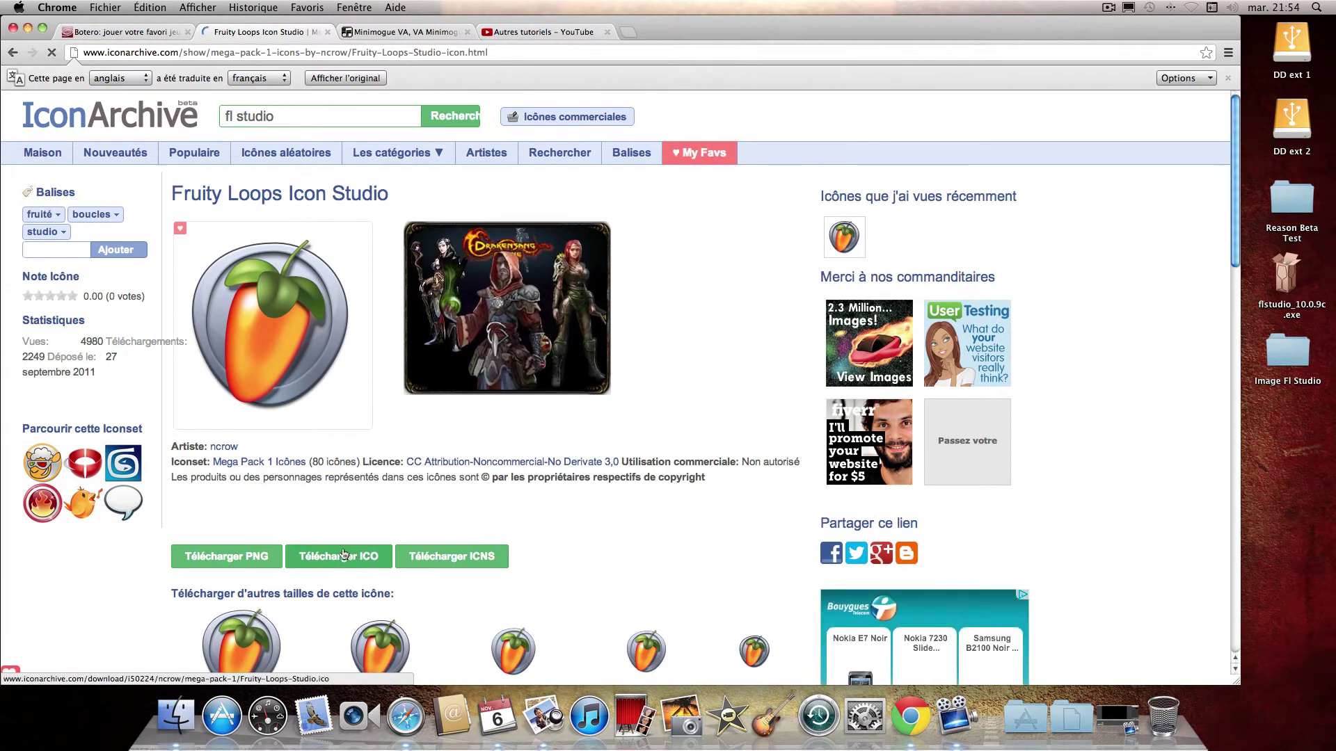
pyautogui.scroll(-5, 337, 537)
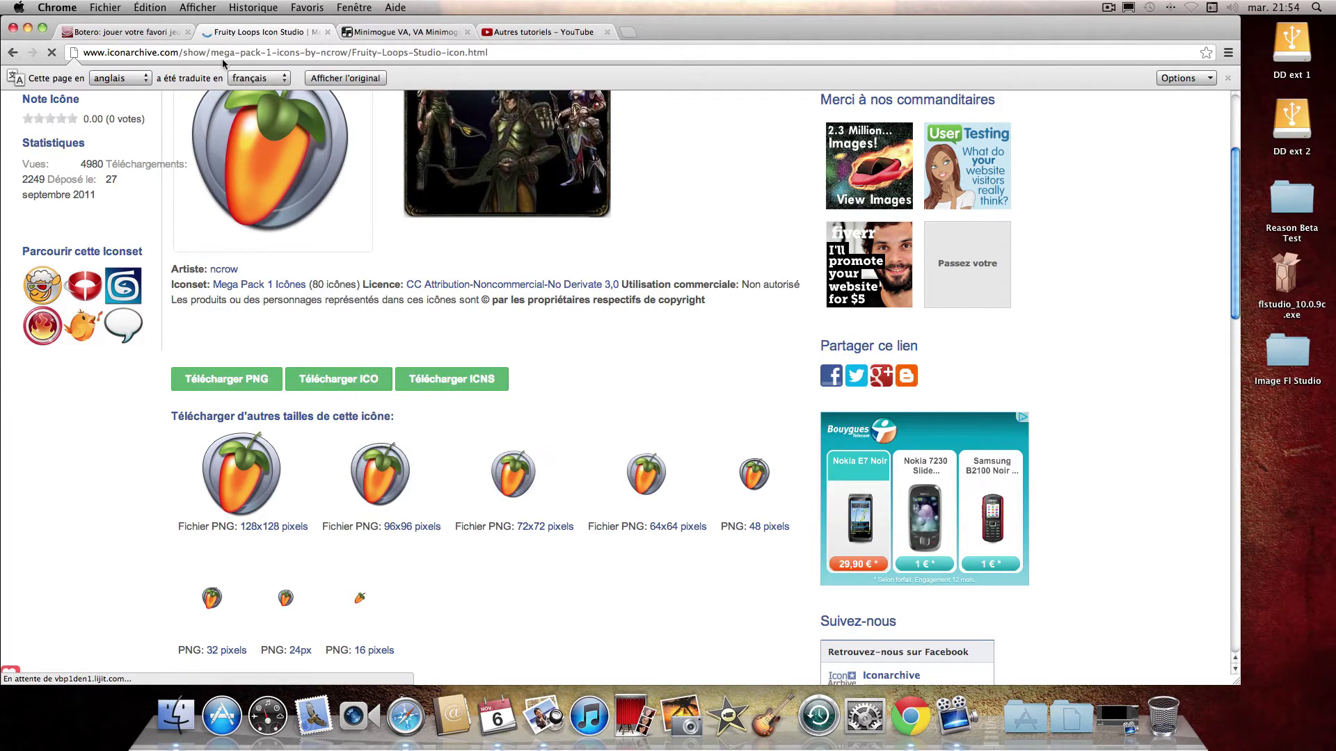
pyautogui.click(27, 28)
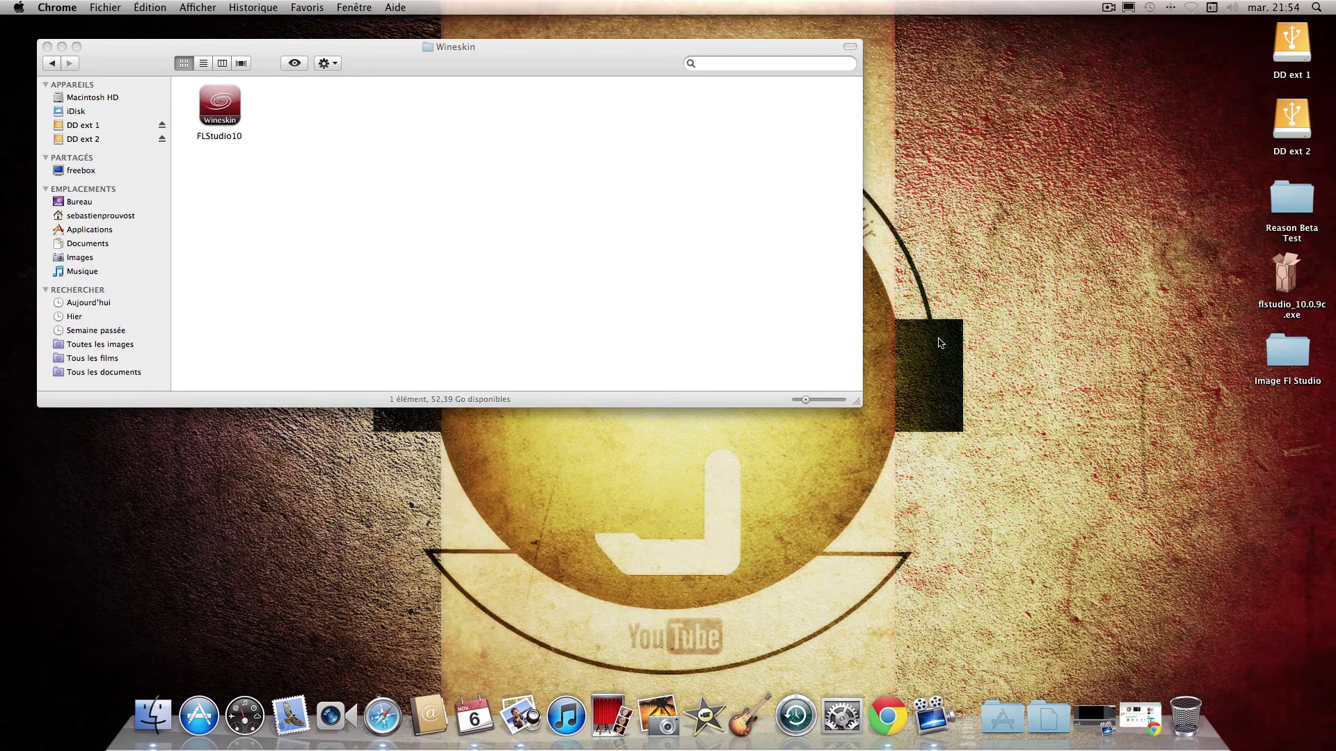
# Step: Open Fruity-Loops-Studio.ico from the desktop's Image Fl Studio folder, examine its different icon sizes in an enlarged preview, and close it
pyautogui.doubleClick(1274, 349)
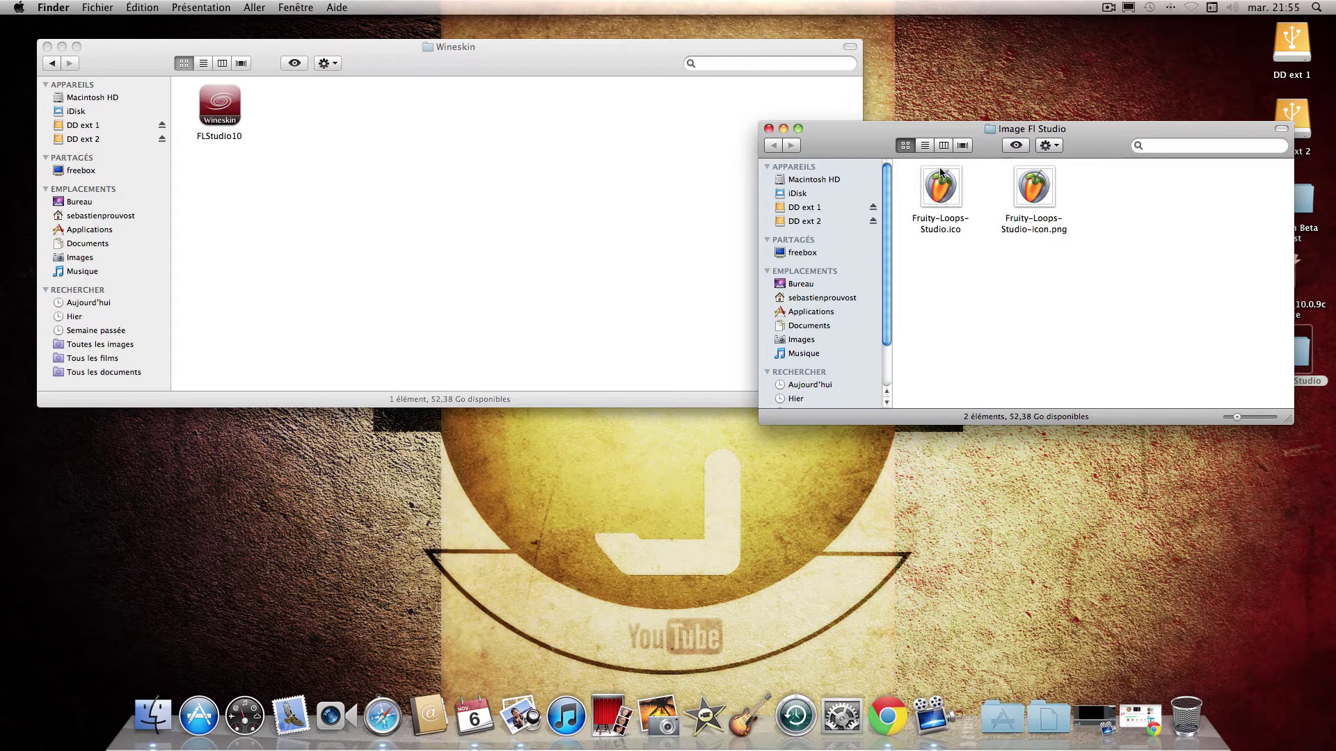
pyautogui.doubleClick(937, 195)
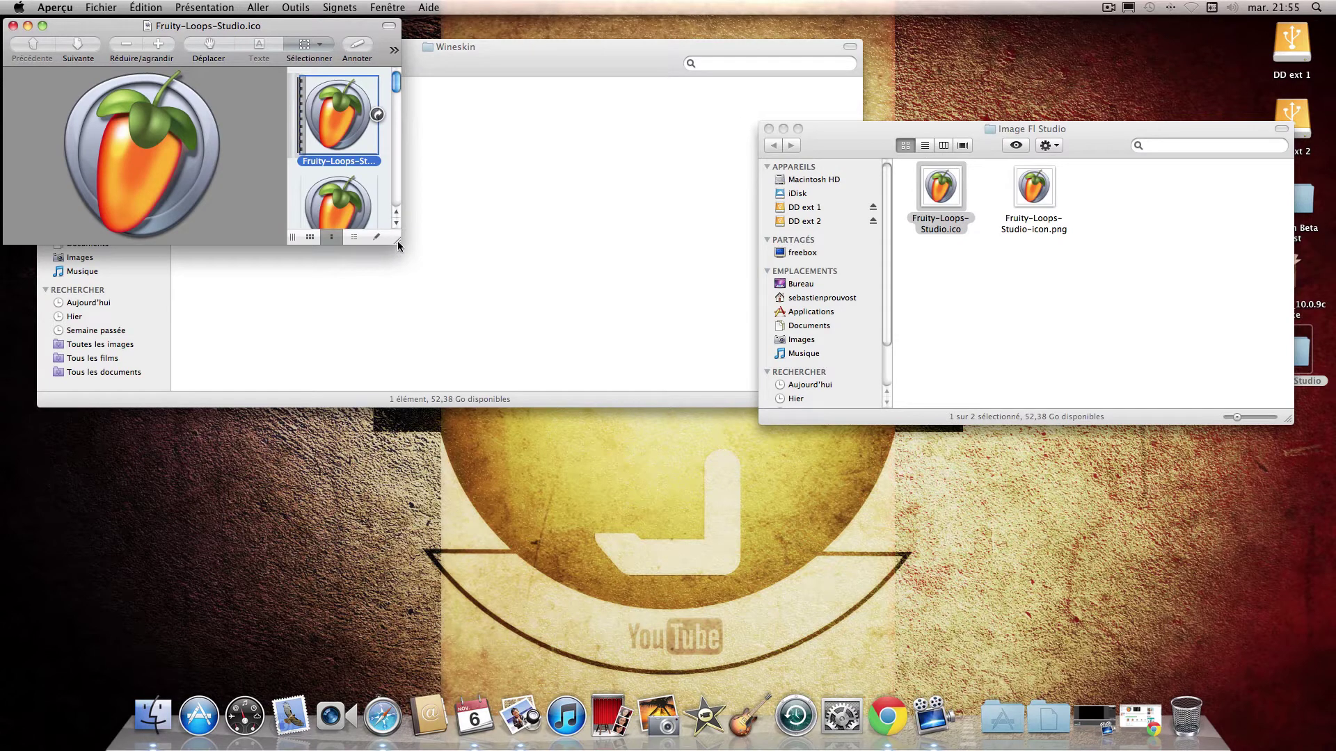
pyautogui.moveTo(398, 241); pyautogui.dragTo(628, 581)
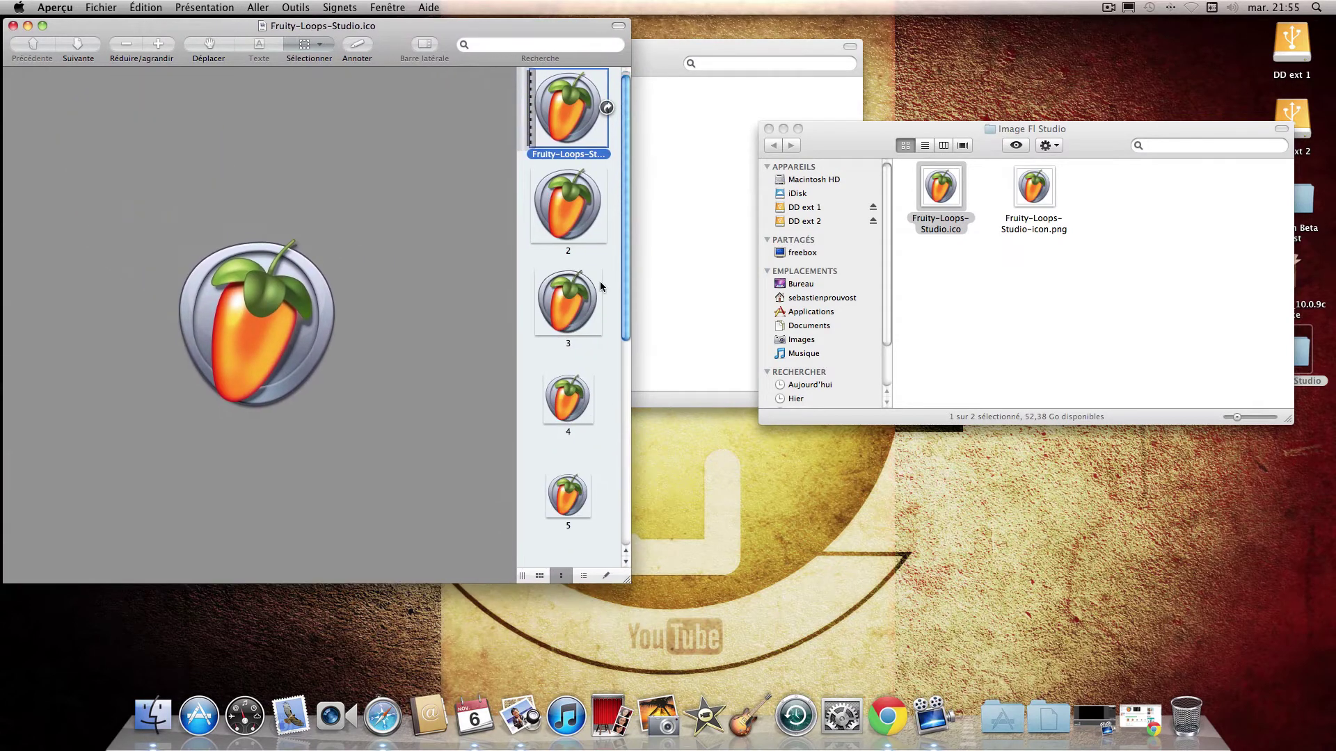
pyautogui.click(574, 213)
pyautogui.click(576, 296)
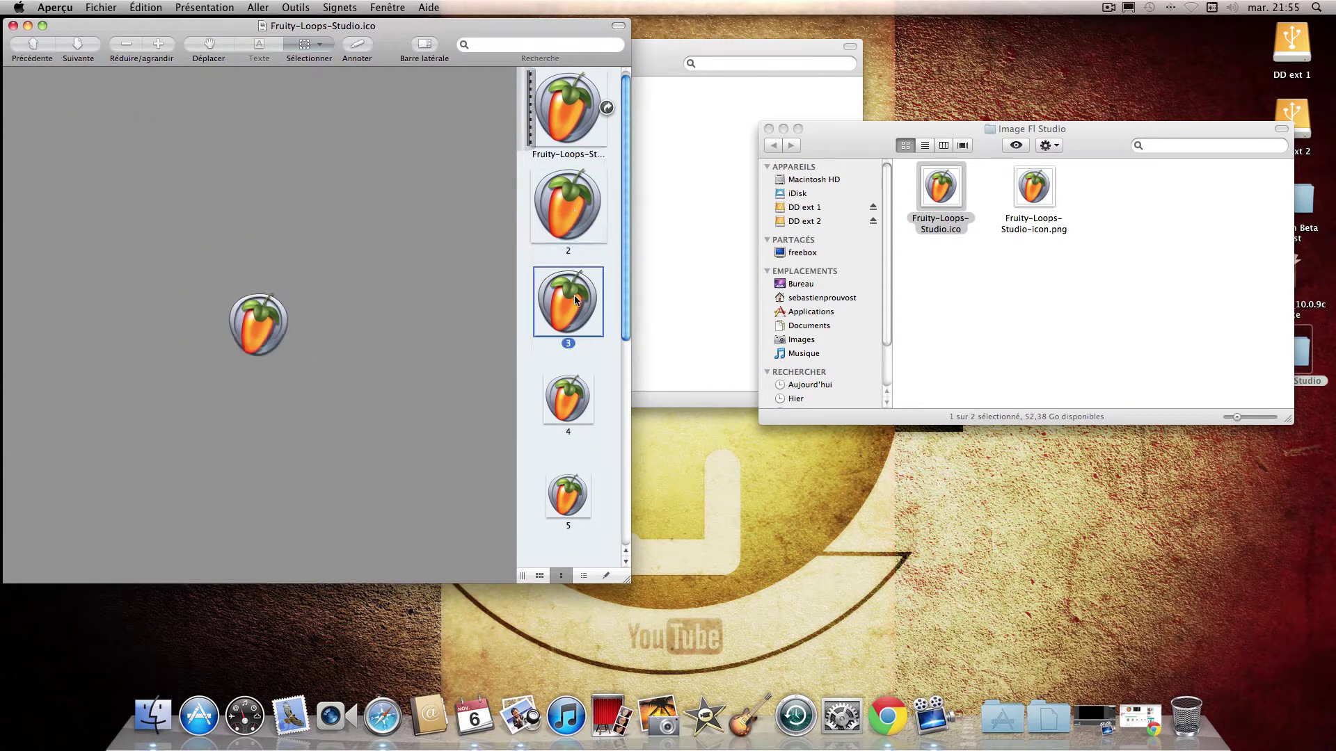
pyautogui.click(572, 388)
pyautogui.click(569, 479)
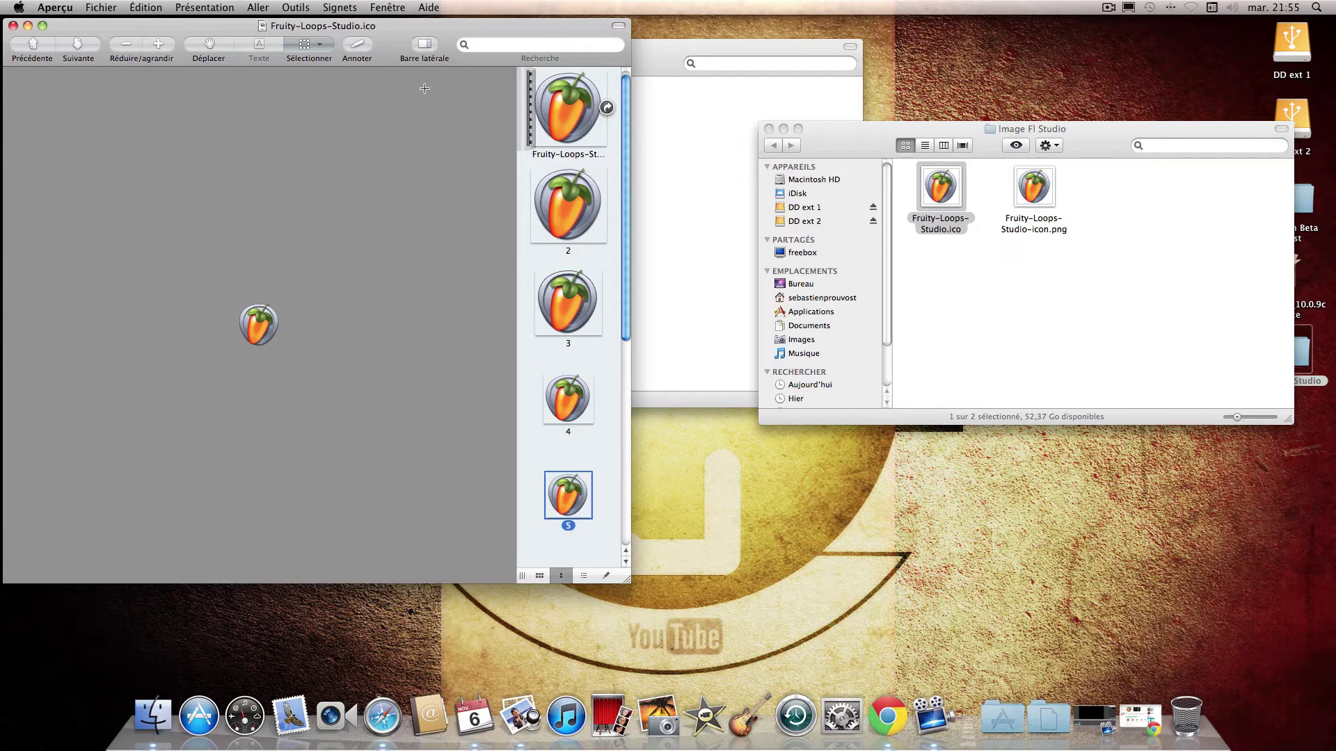
pyautogui.click(13, 26)
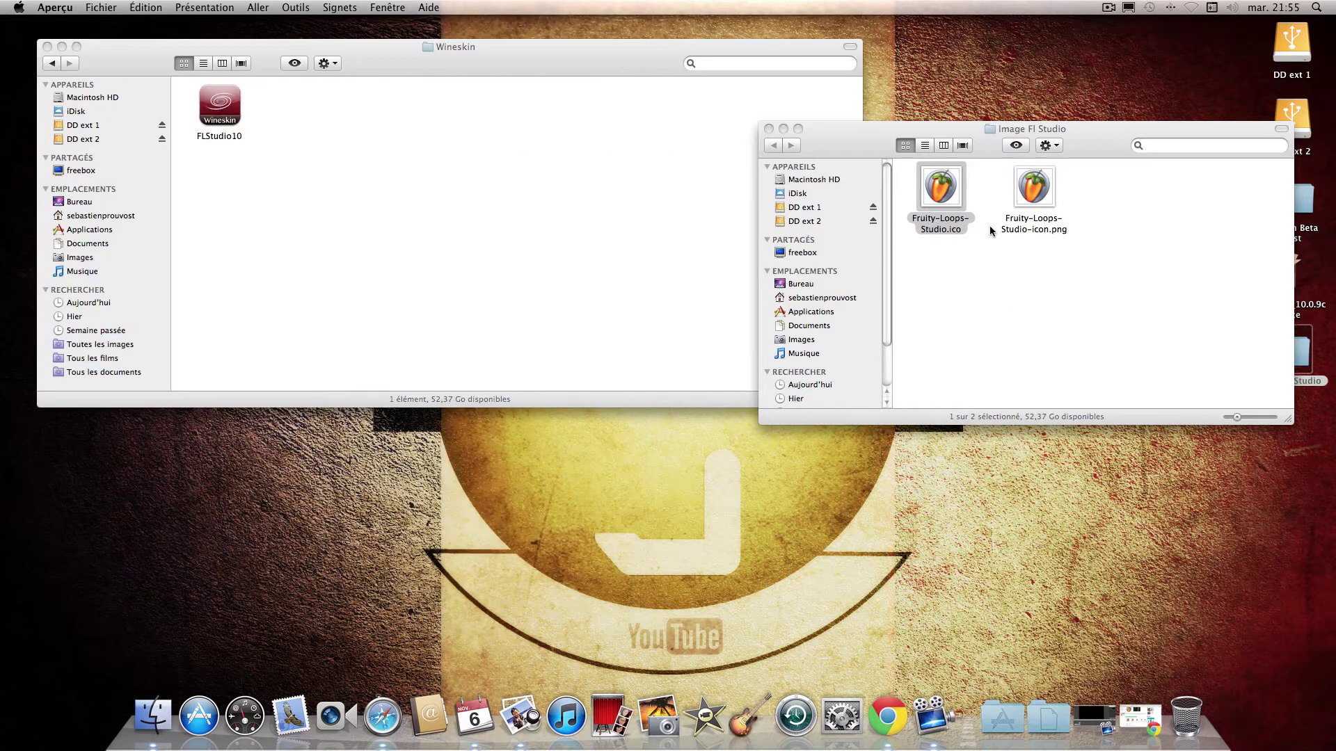
# Step: Open Fruity-Loops-Studio-icon.png from the Image Fl Studio folder in Preview (Aperçu), look at the logo, and close it
pyautogui.click(1051, 241)
pyautogui.click(1039, 195)
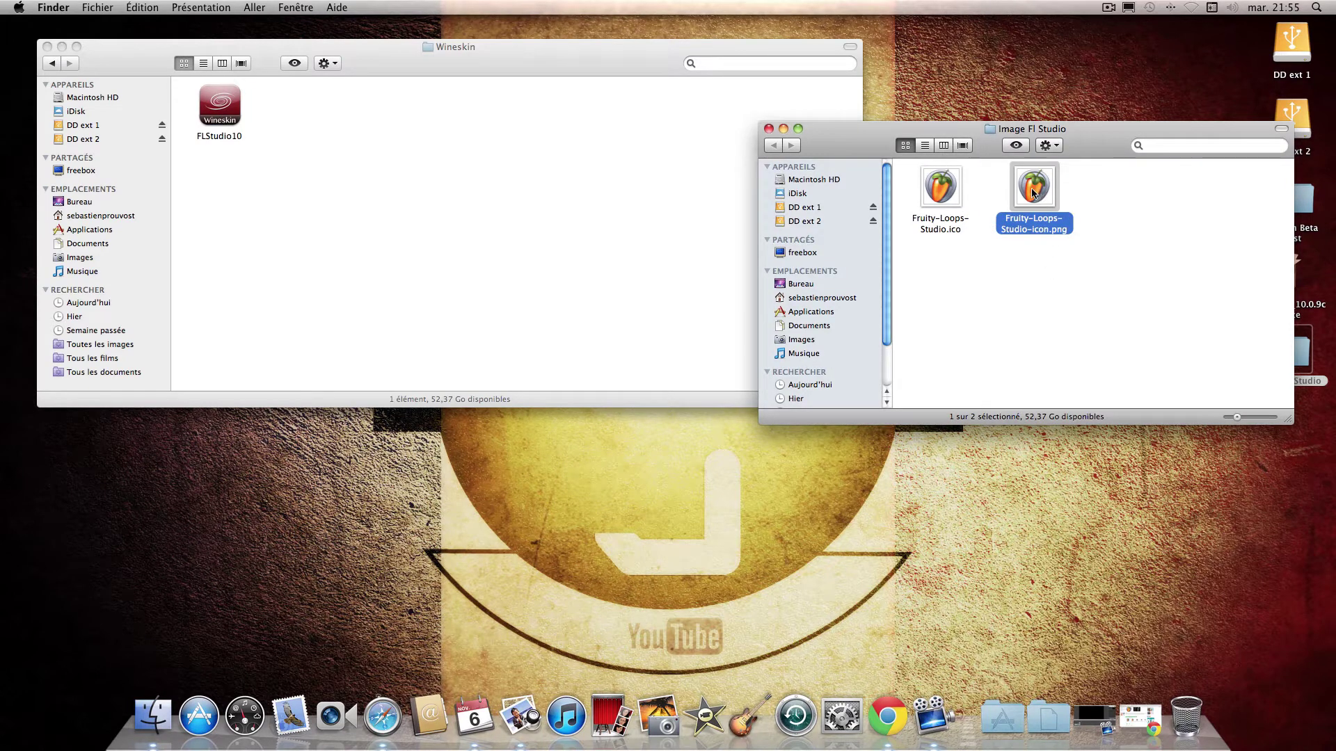
pyautogui.rightClick(1033, 194)
pyautogui.moveTo(1056, 210)
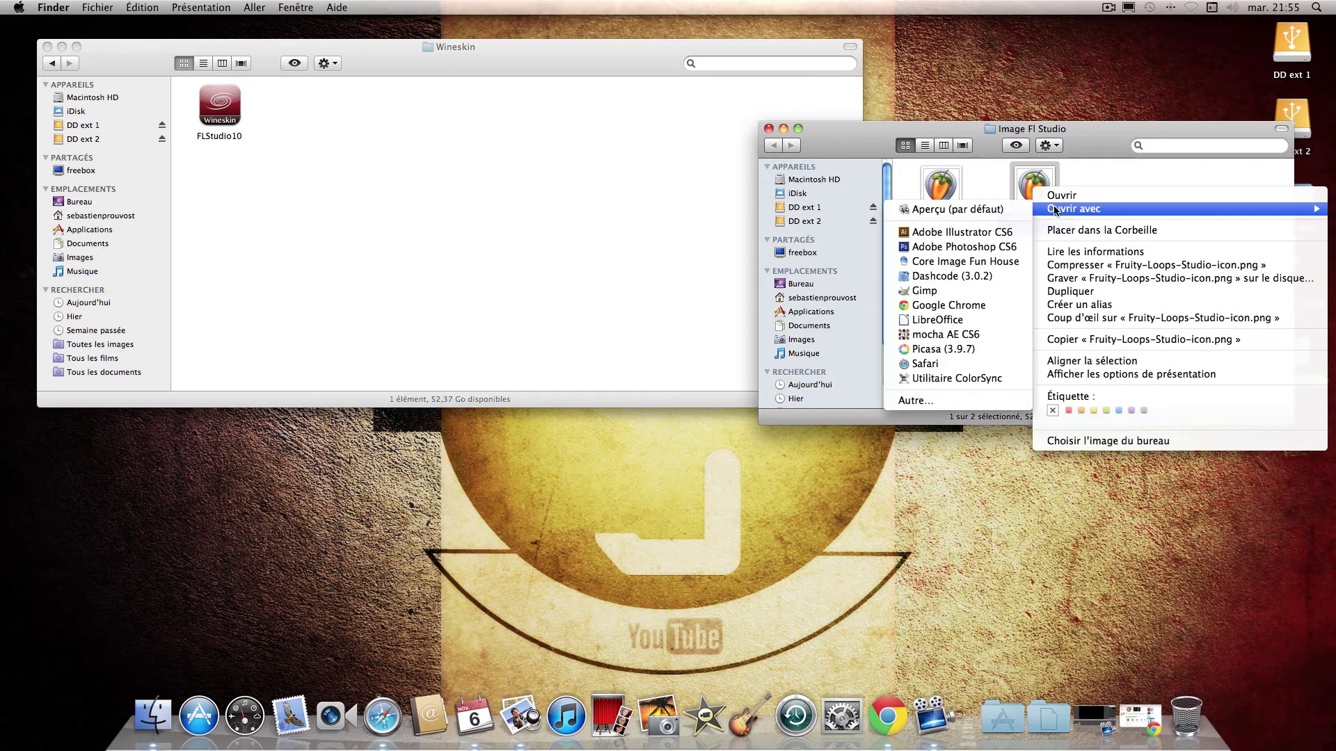
pyautogui.click(1010, 211)
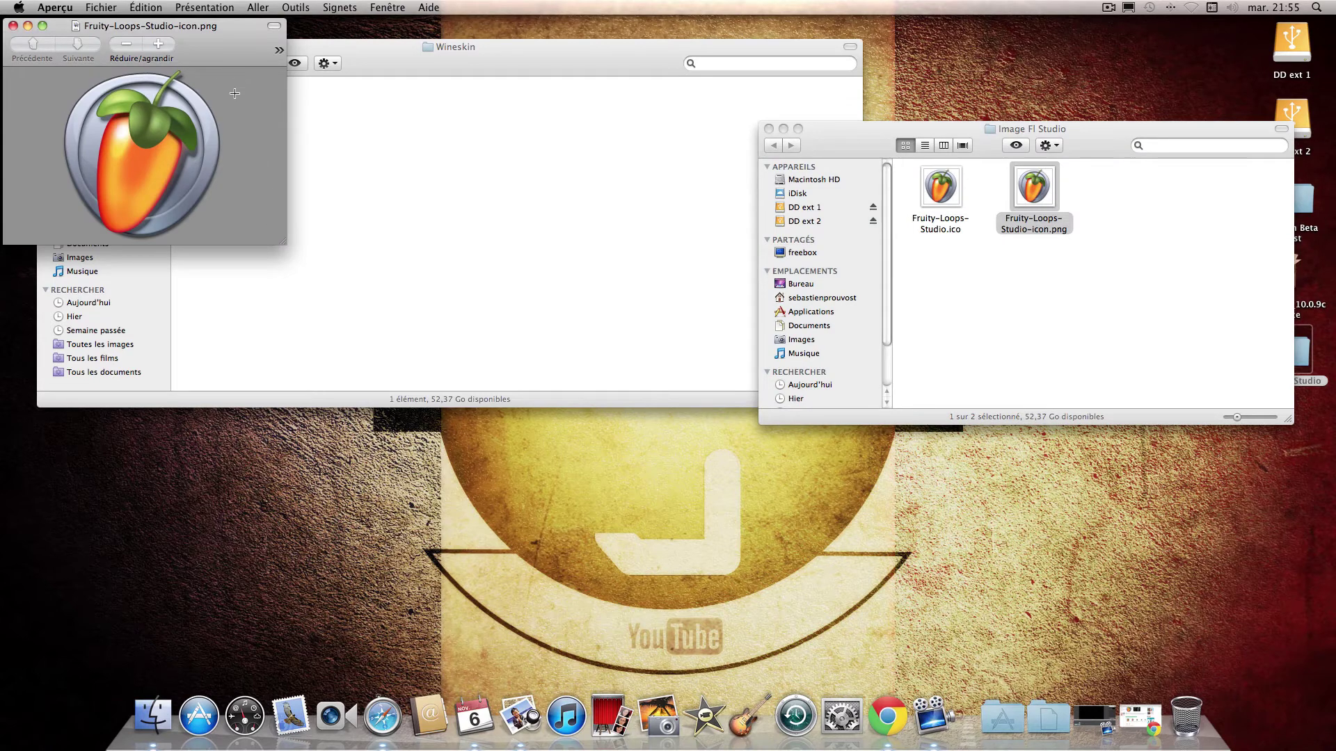
pyautogui.click(13, 26)
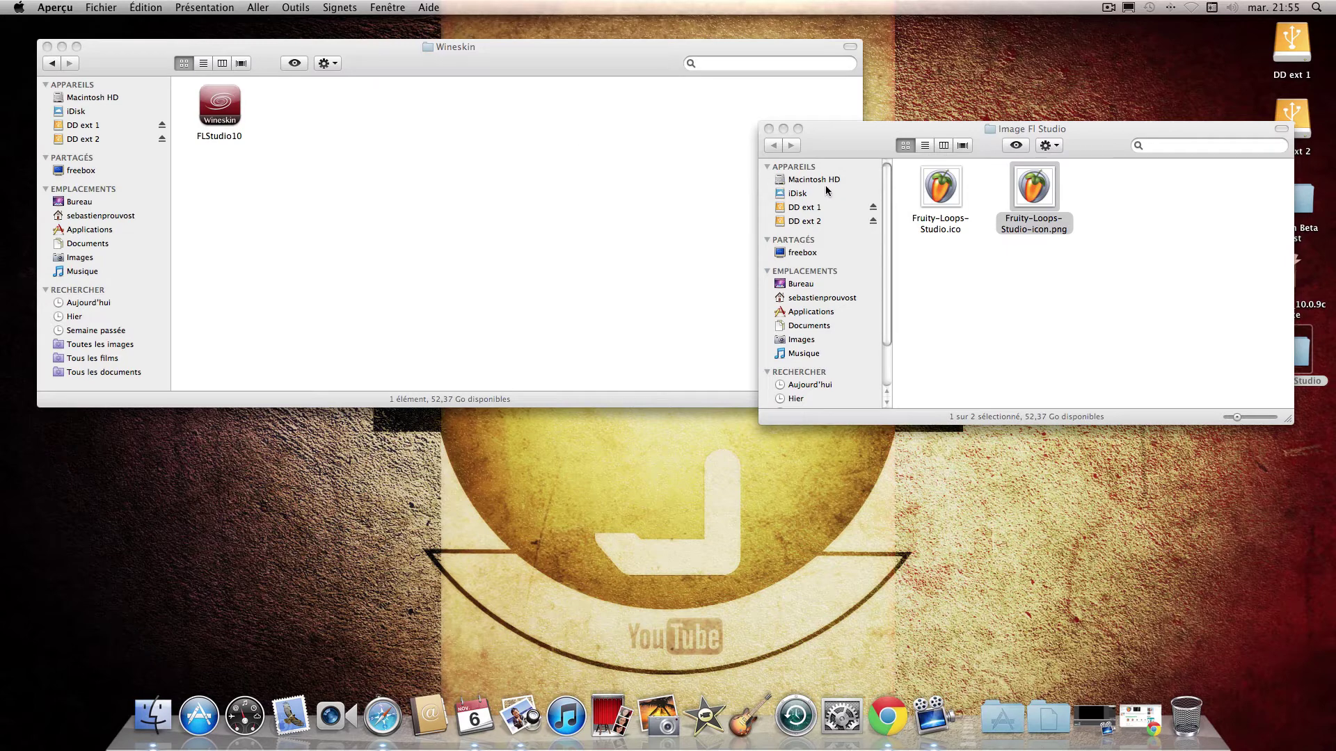
# Step: Open the information window of the FLStudio10 wrapper and place it between the two folder windows
pyautogui.click(226, 113)
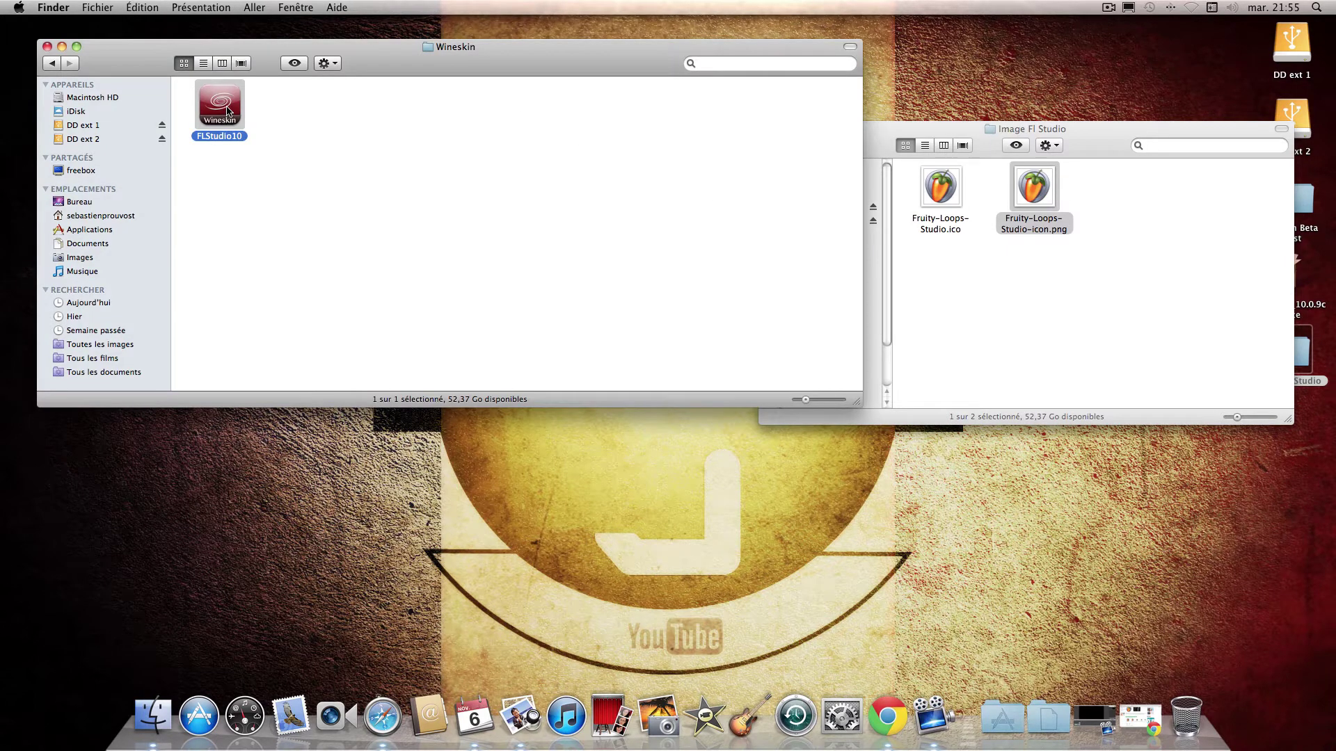
pyautogui.rightClick(227, 111)
pyautogui.click(281, 171)
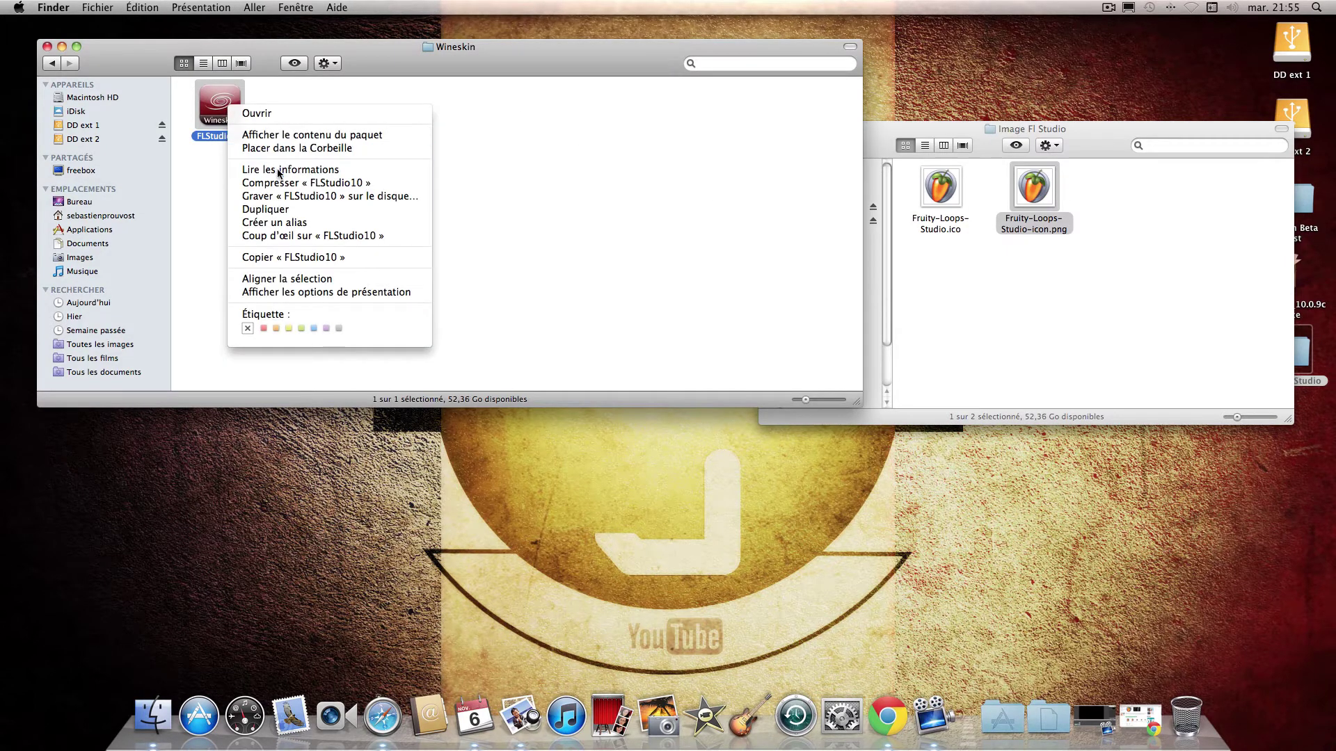
pyautogui.moveTo(104, 22); pyautogui.dragTo(528, 75)
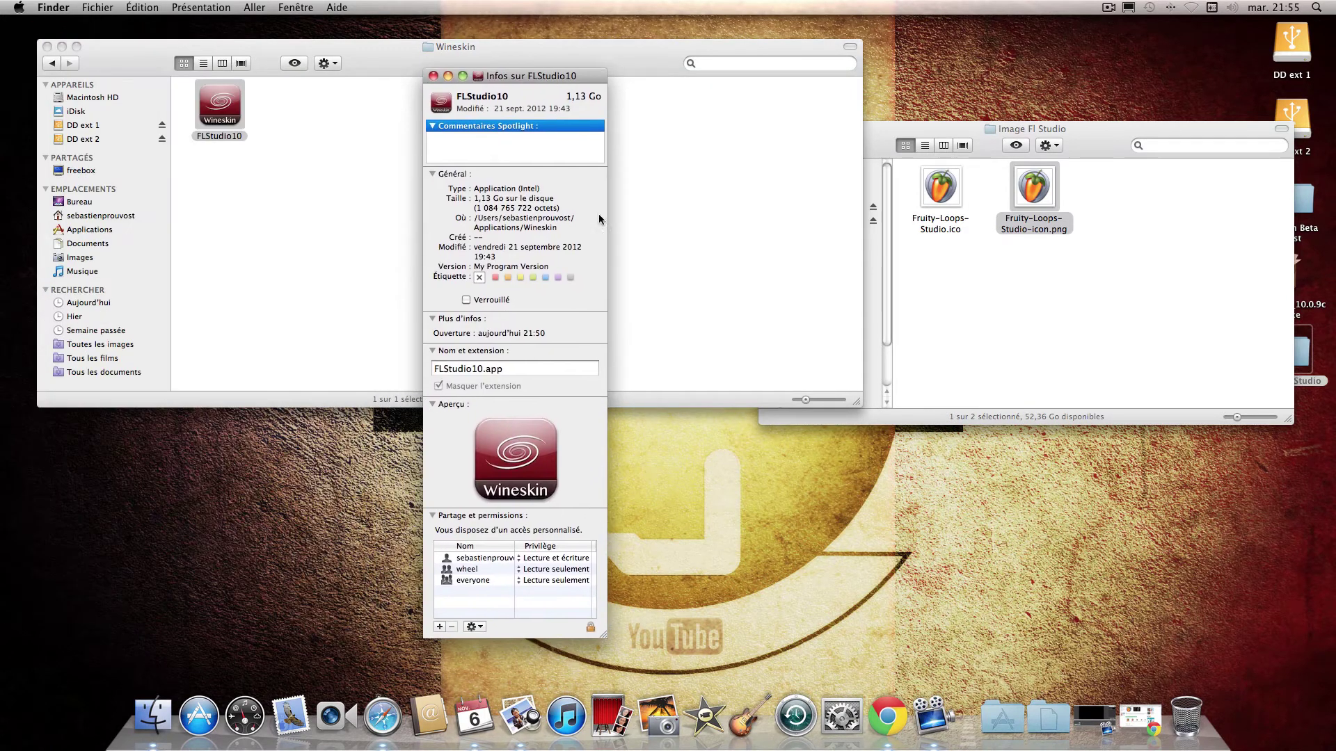
# Step: Try to replace FLStudio10's icon by copying the Fruity-Loops-Studio-icon.png file and pasting it onto the icon in the information window
pyautogui.click(1034, 194)
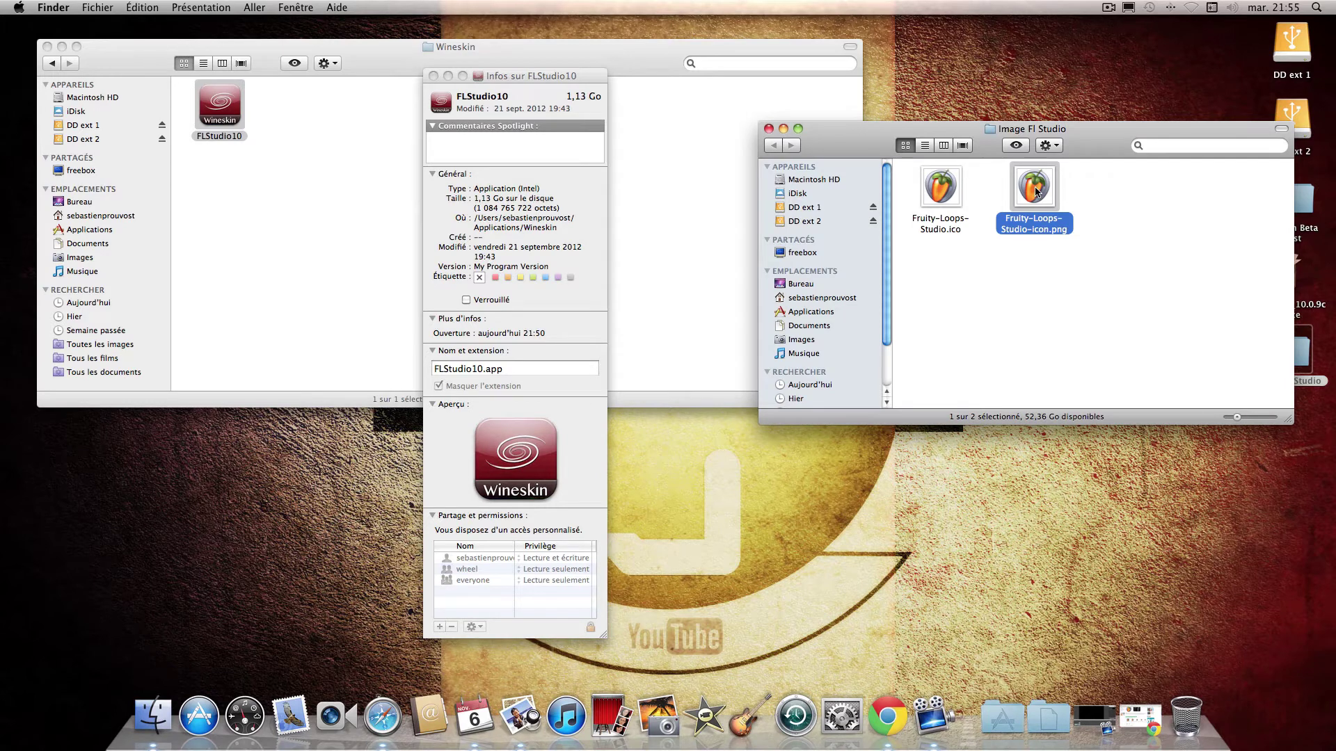
pyautogui.rightClick(1033, 186)
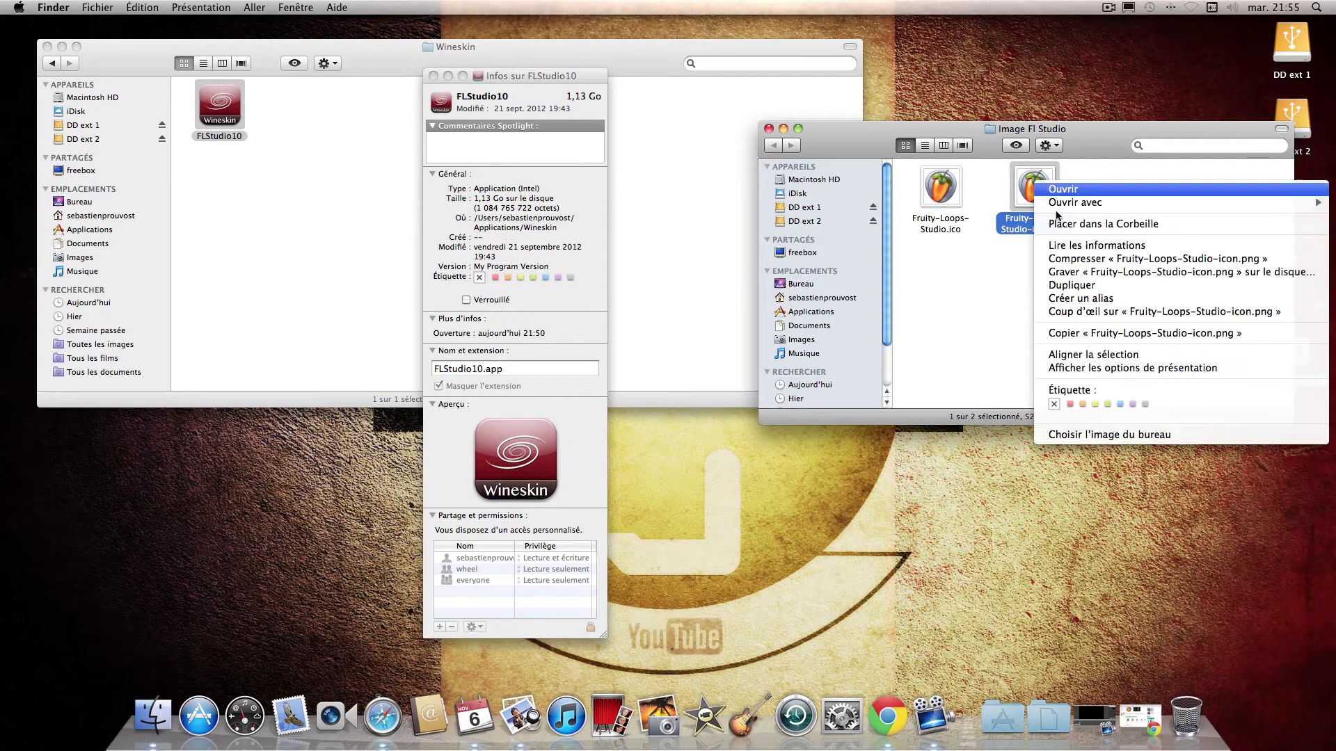
pyautogui.click(1086, 333)
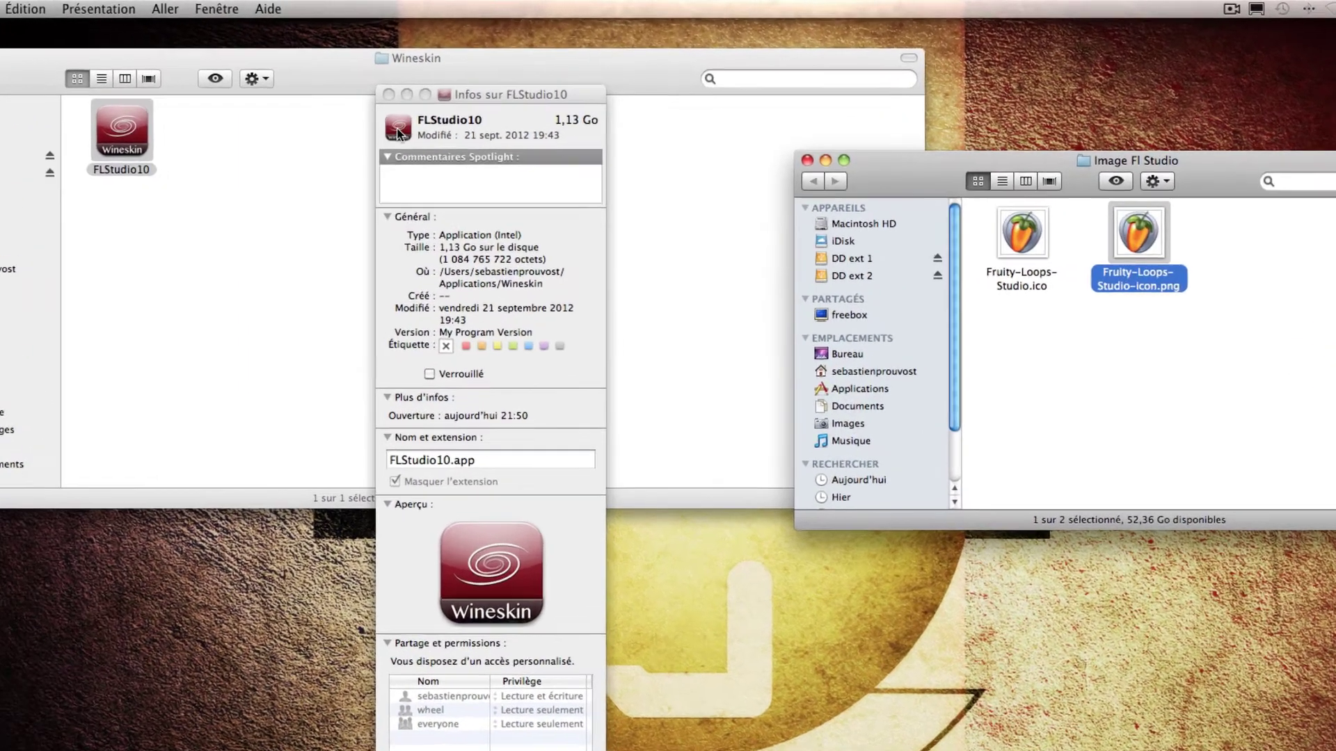
pyautogui.click(398, 132)
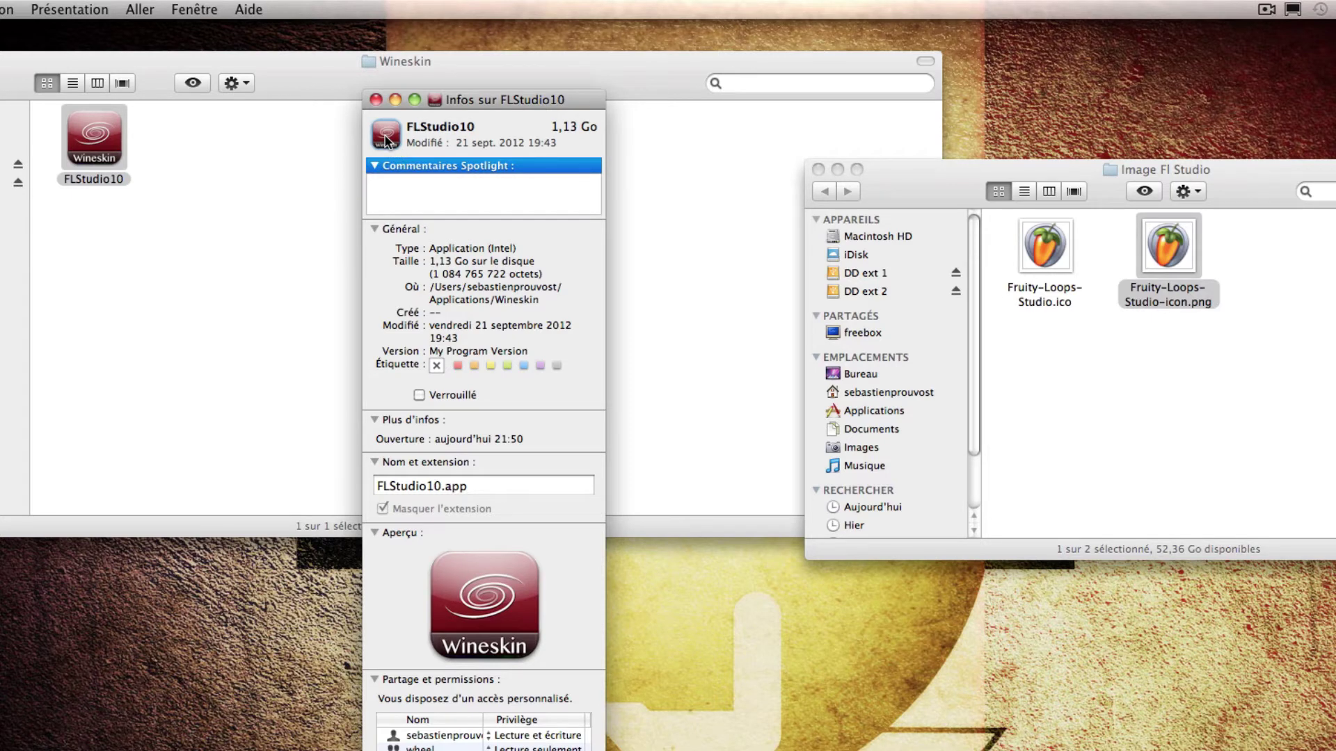
pyautogui.press('super+v')
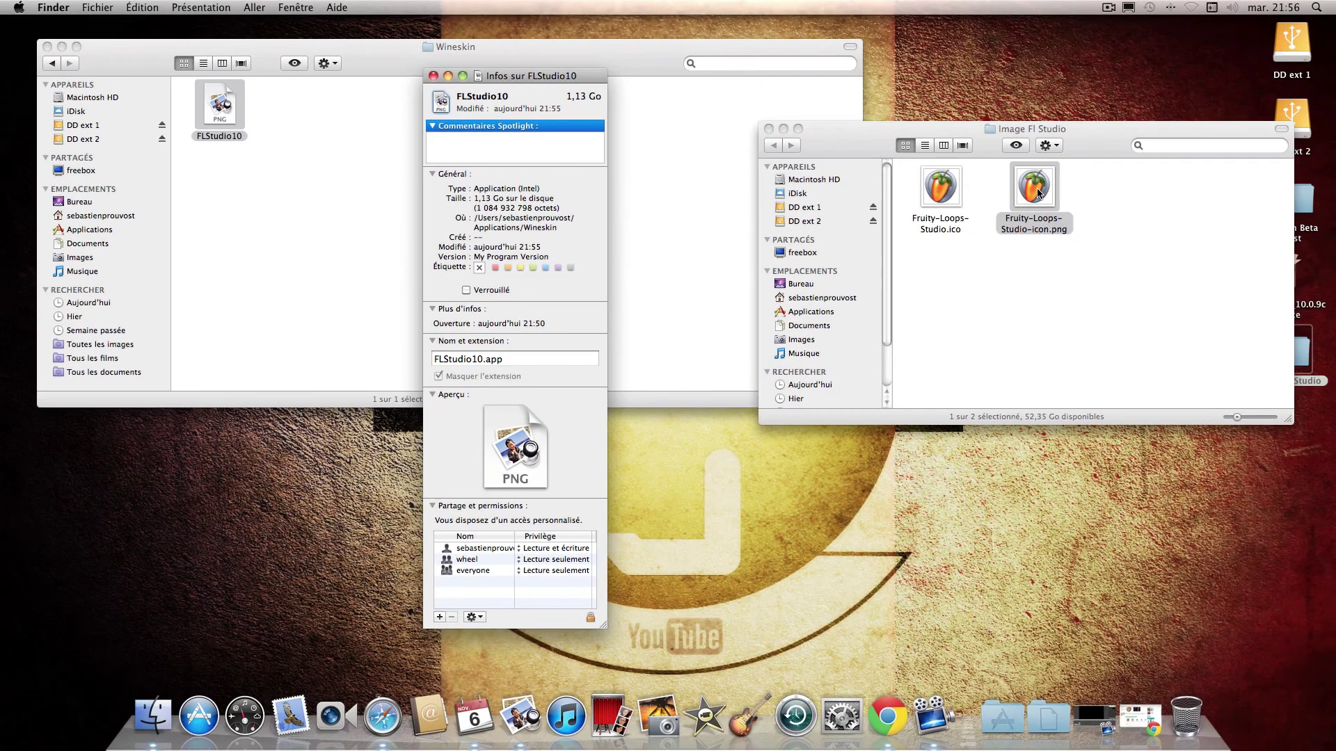
# Step: Open Fruity-Loops-Studio-icon.png in Preview (Aperçu), select the area around the whole logo, copy it, and close the image
pyautogui.doubleClick(1173, 254)
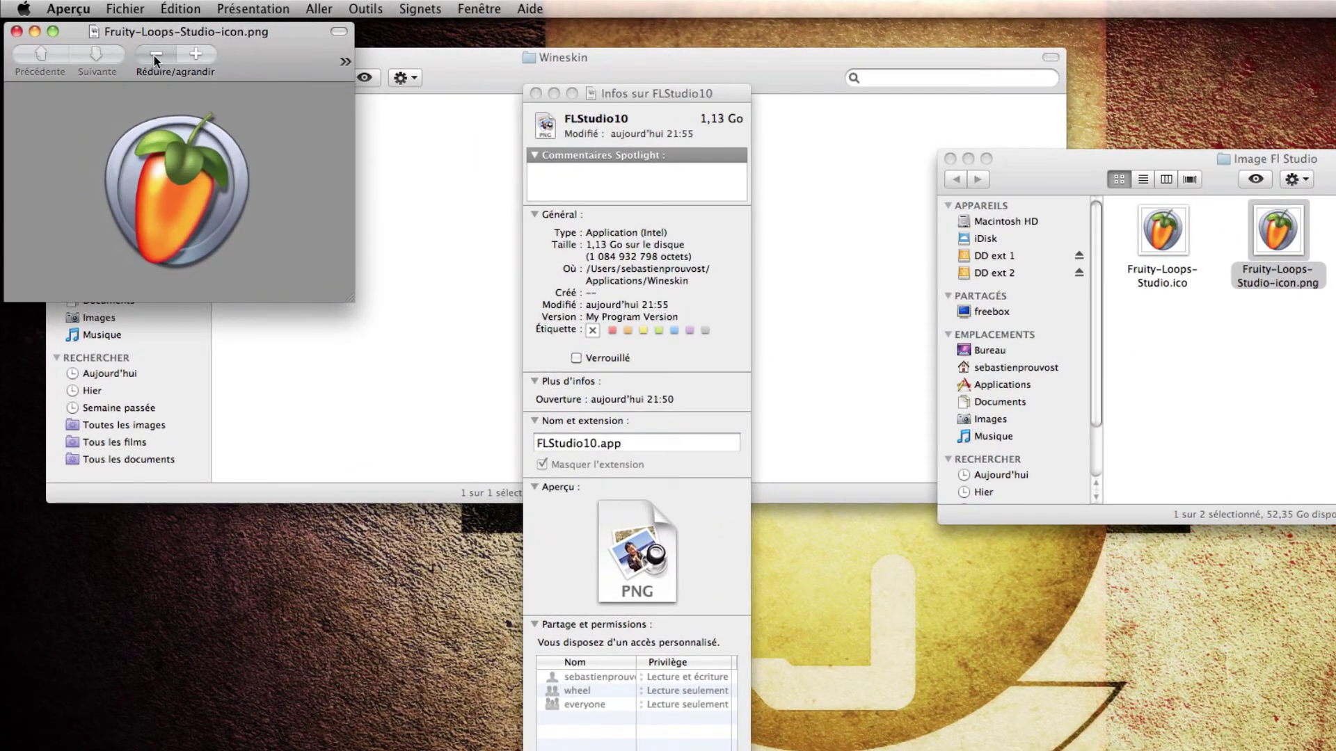
pyautogui.click(153, 55)
pyautogui.moveTo(225, 55); pyautogui.dragTo(338, 209)
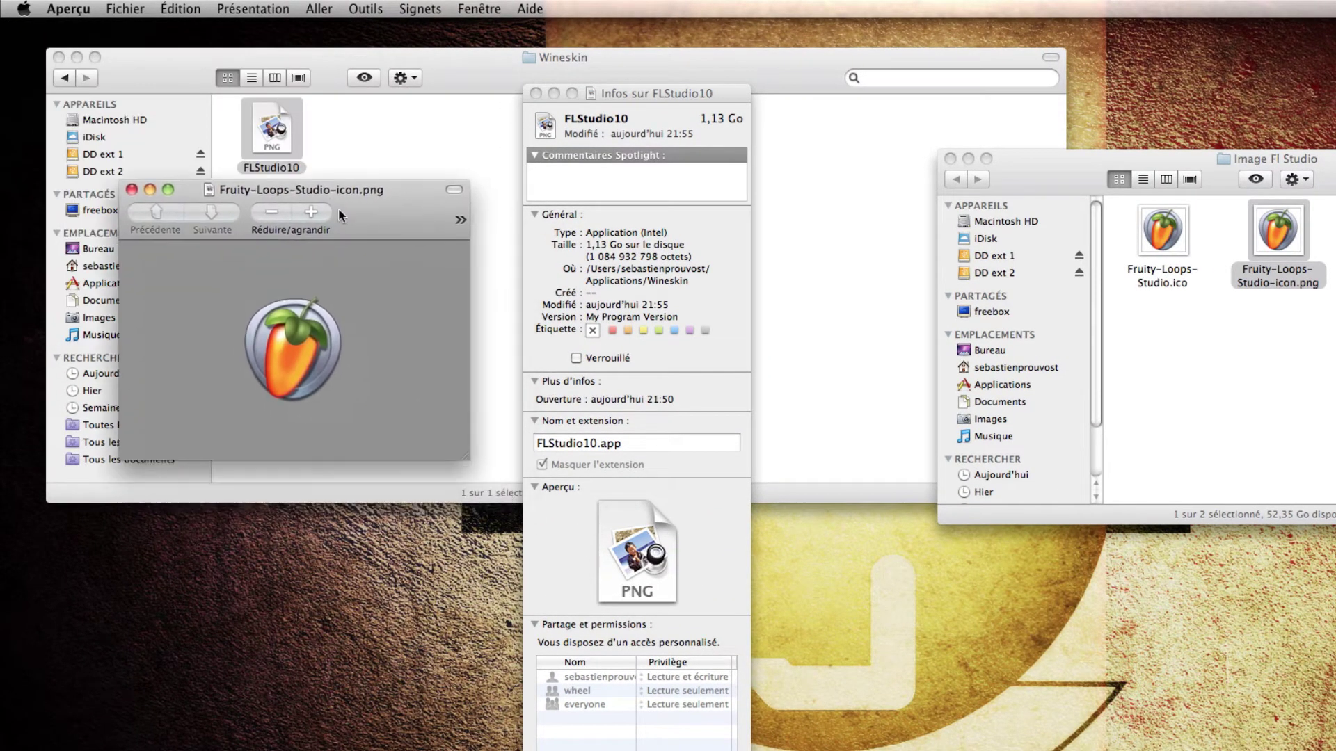
pyautogui.click(267, 214)
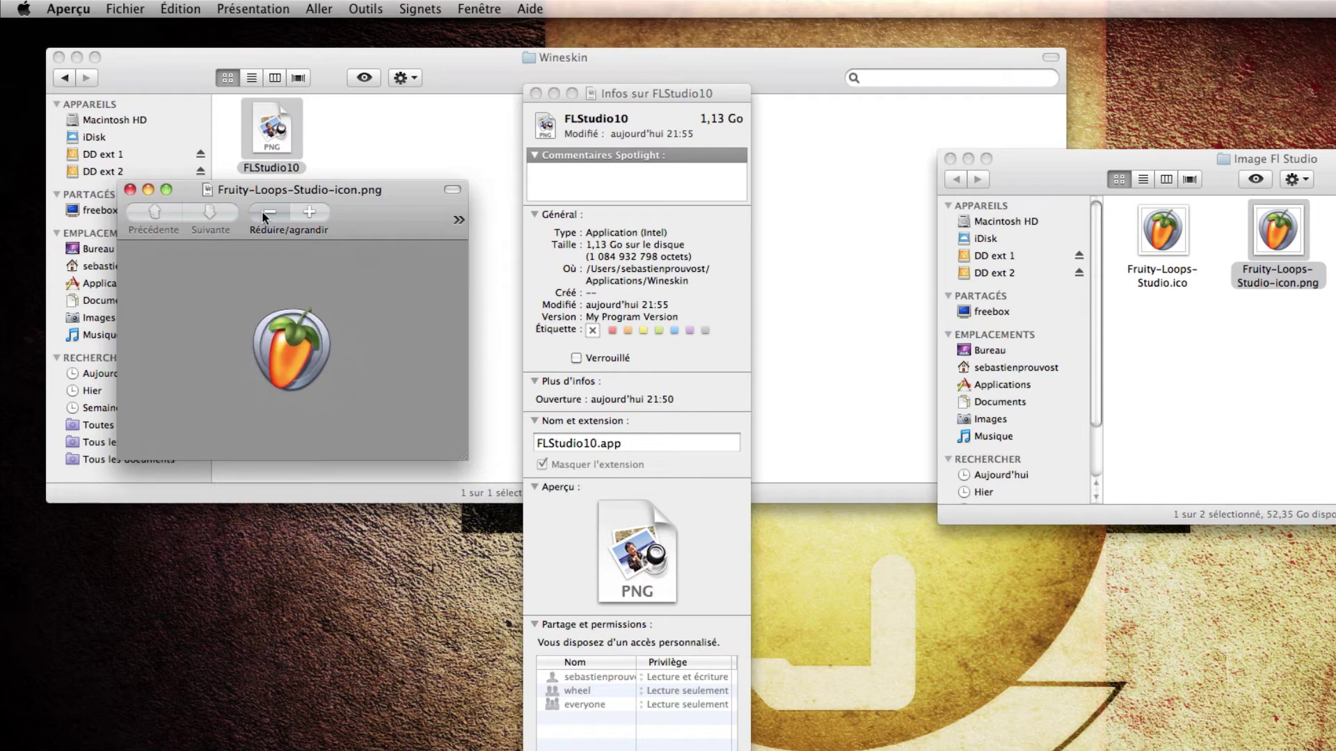
pyautogui.click(265, 216)
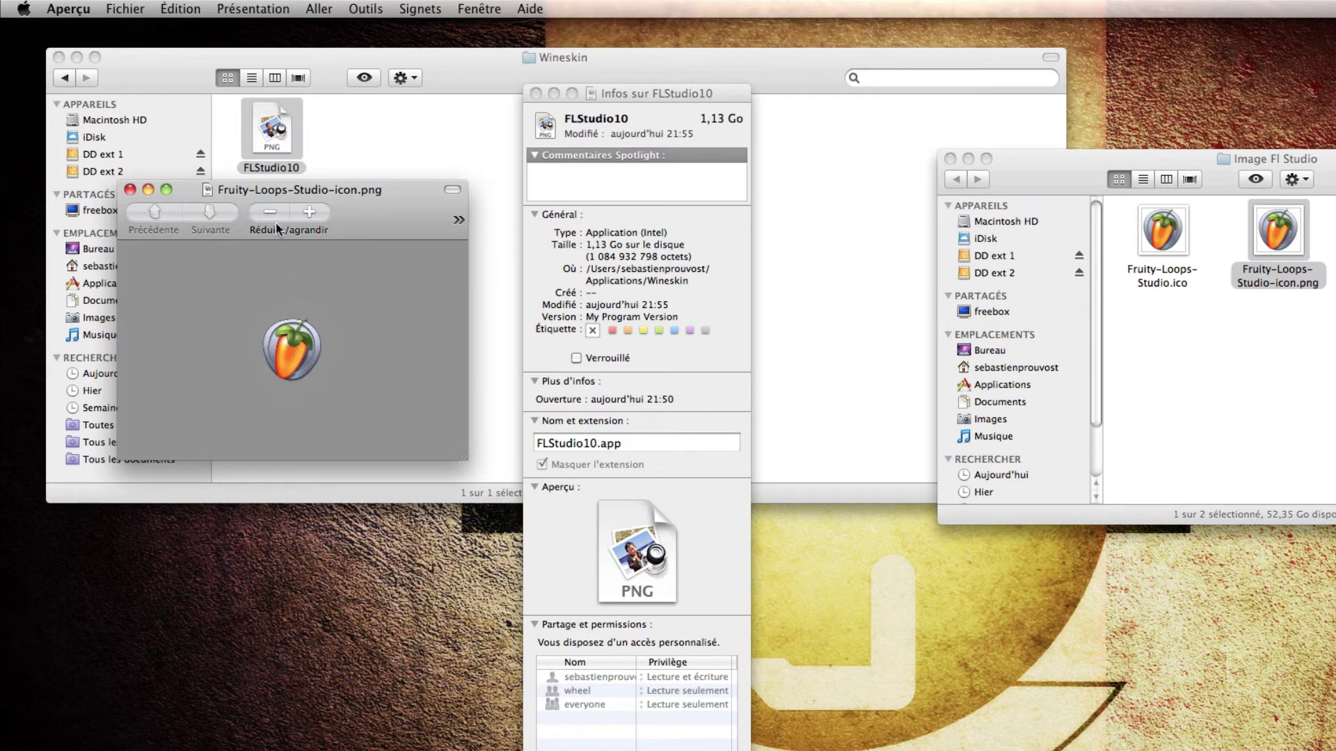
pyautogui.click(308, 213)
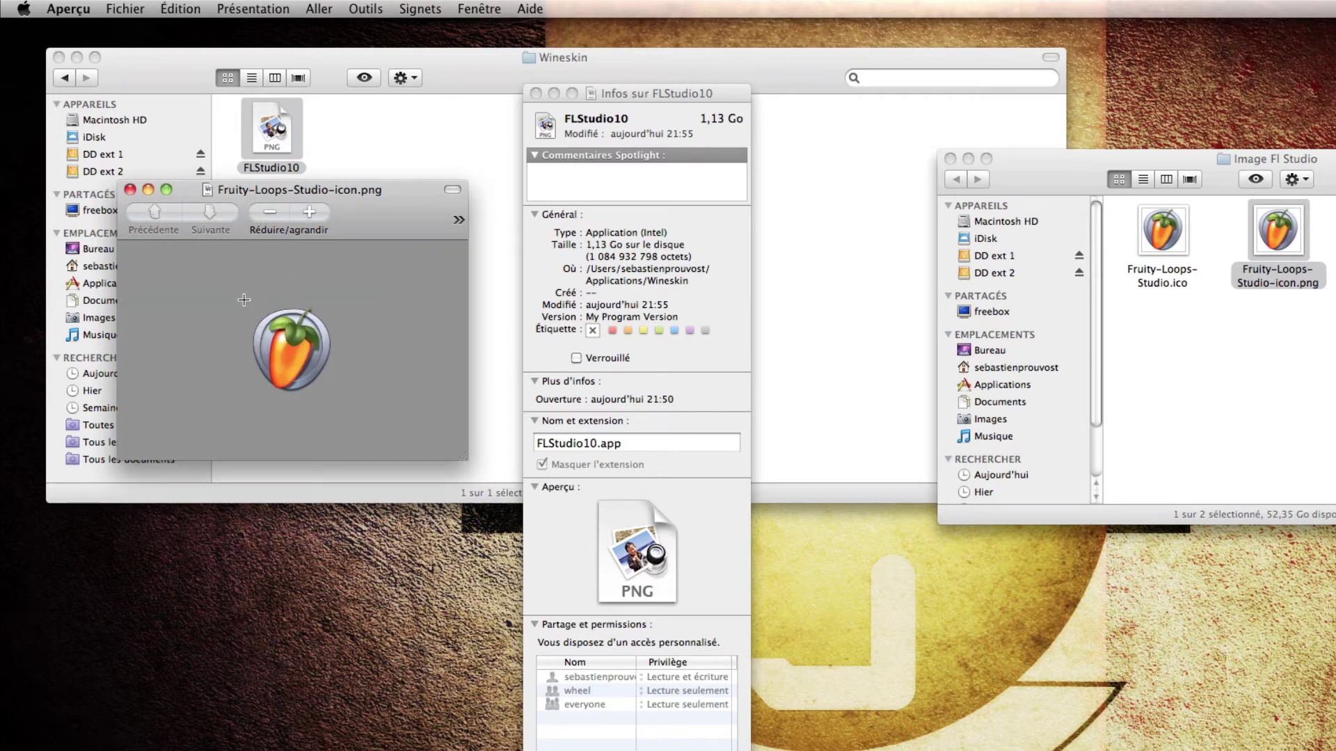
pyautogui.moveTo(250, 306); pyautogui.dragTo(346, 400)
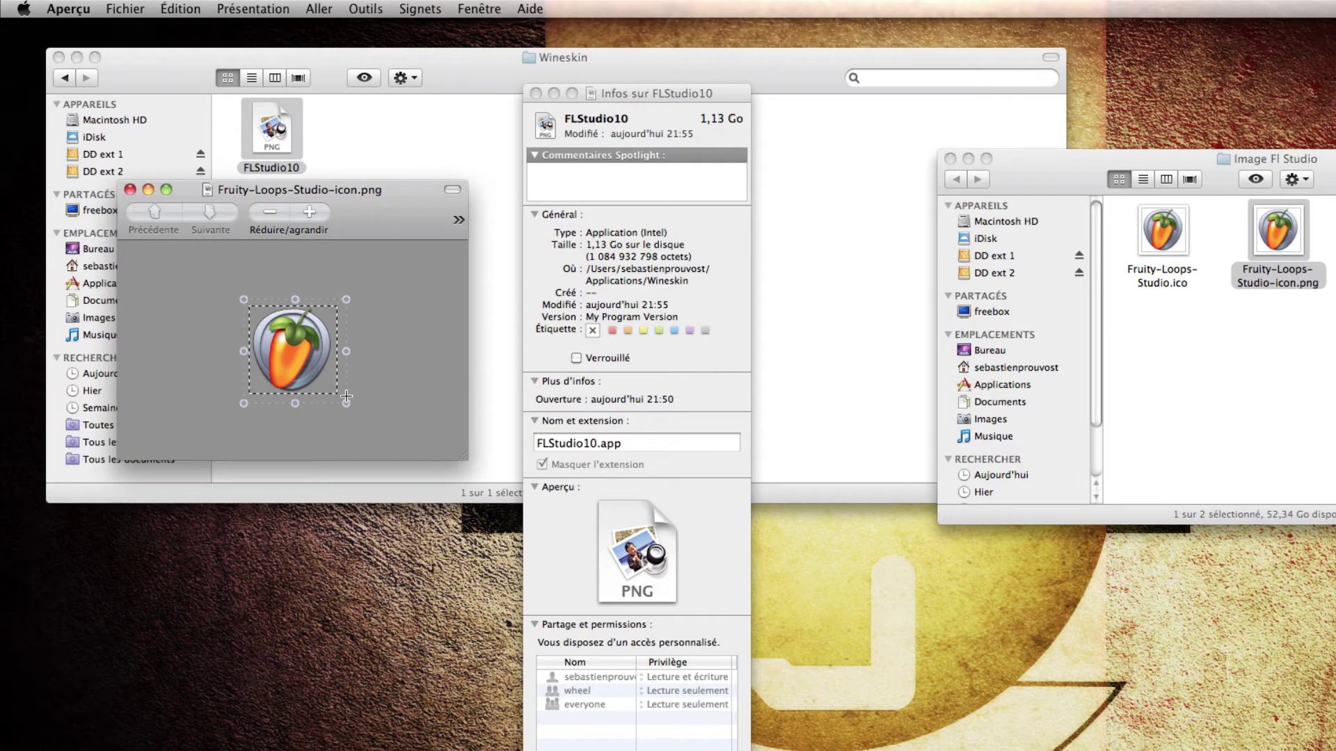
pyautogui.press('super+c')
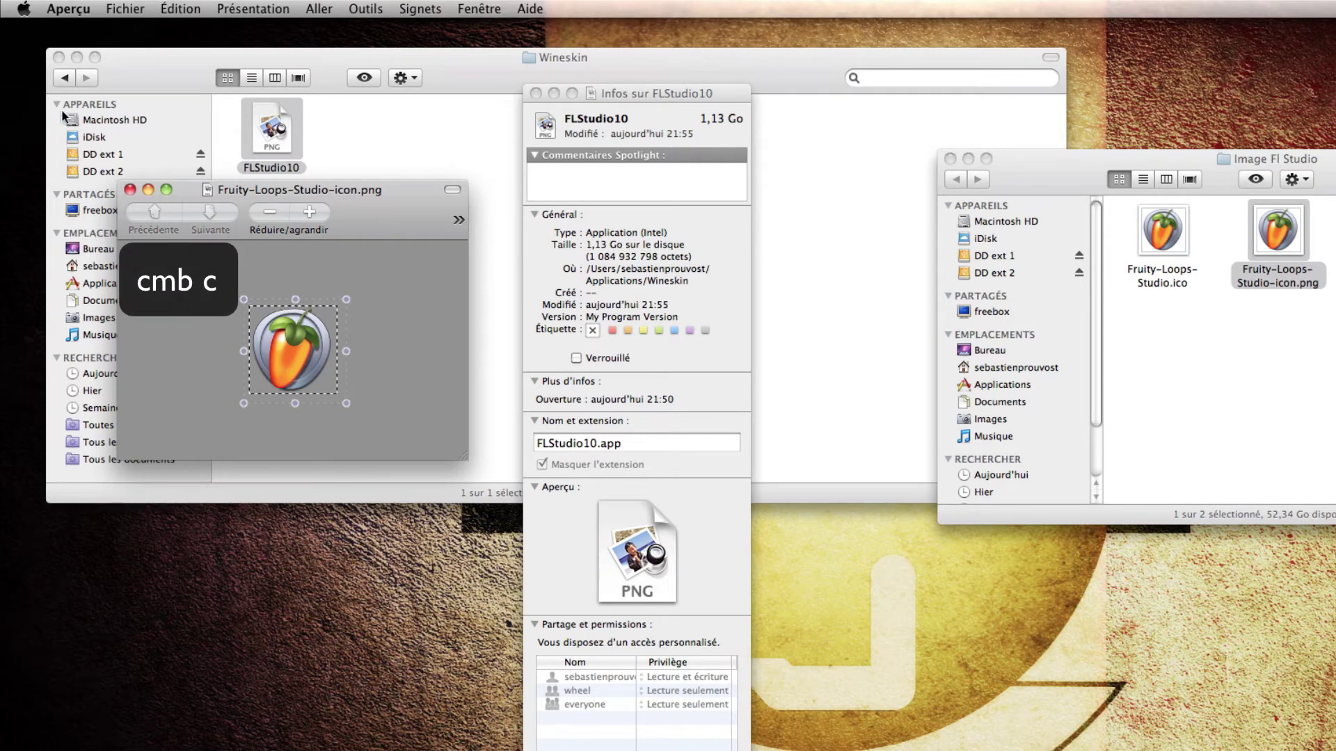
pyautogui.click(130, 189)
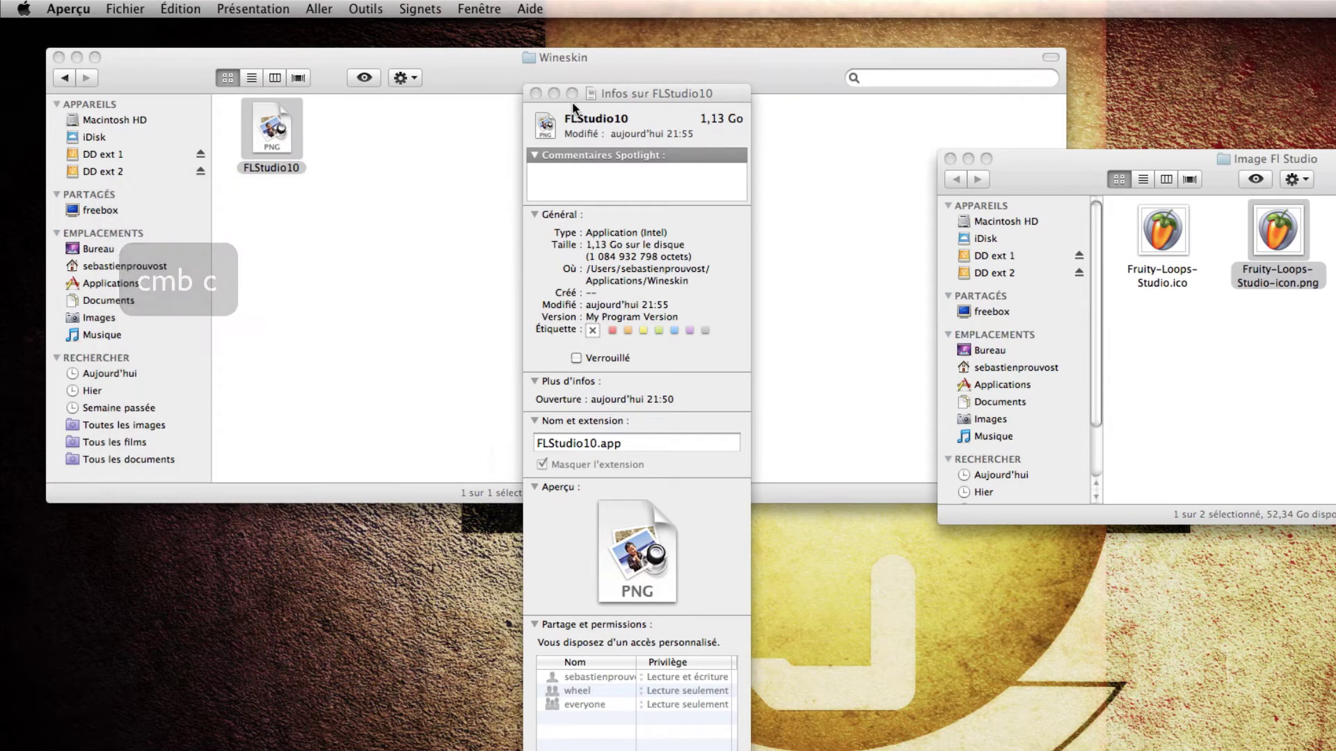
# Step: Paste the copied logo over FLStudio10's icon in its information window and close that window
pyautogui.click(545, 127)
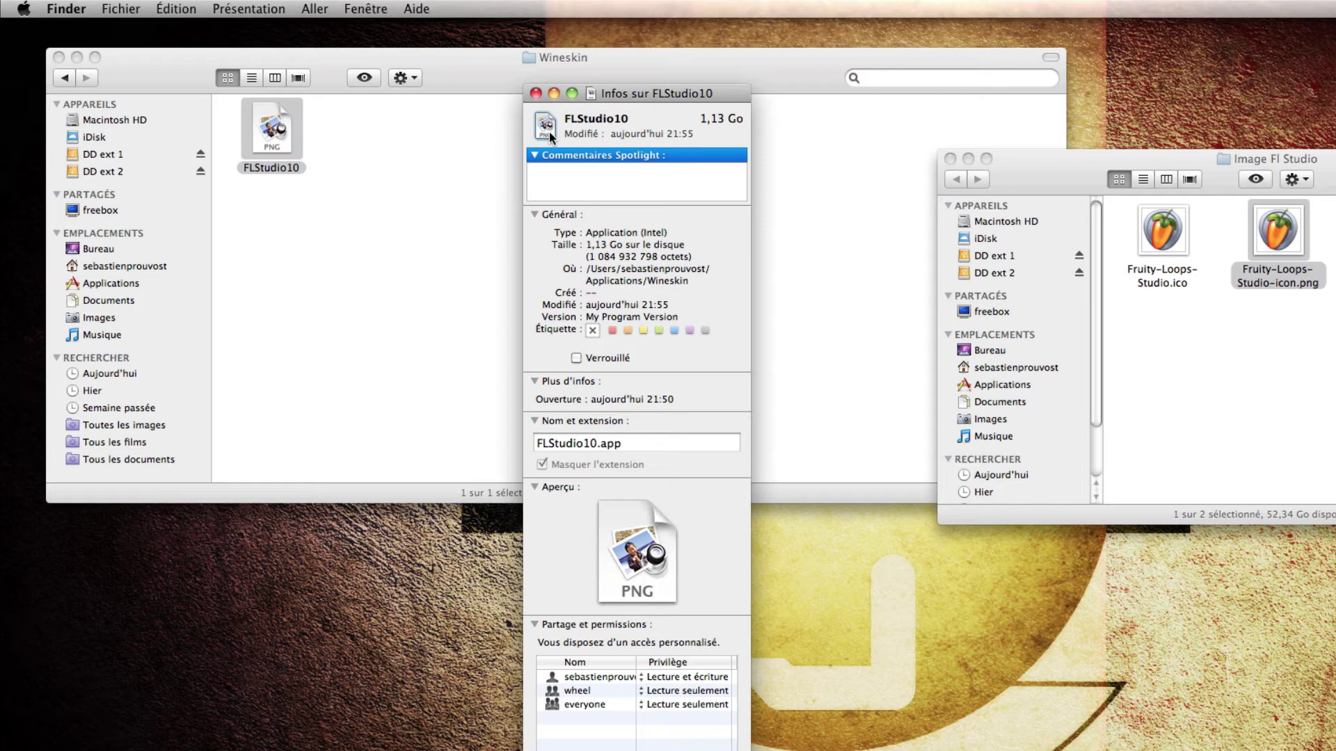
pyautogui.press('super+v')
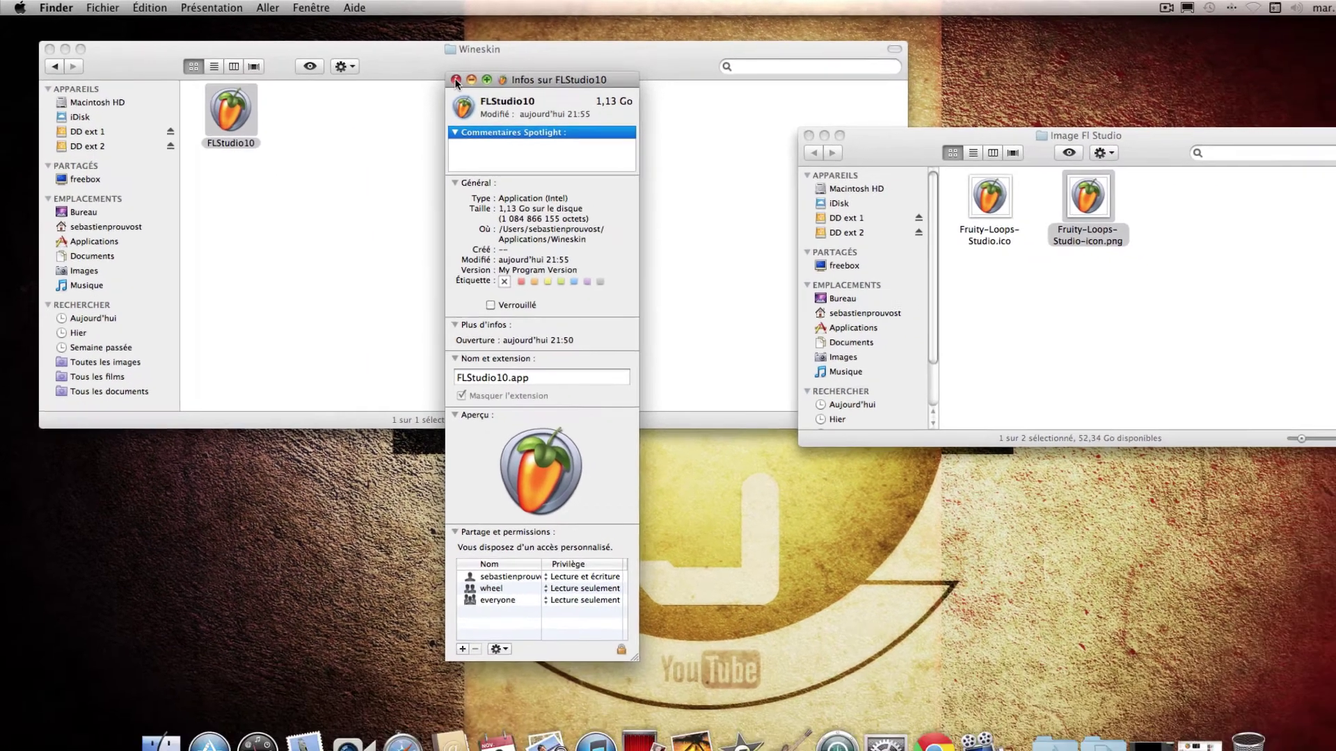
pyautogui.click(535, 94)
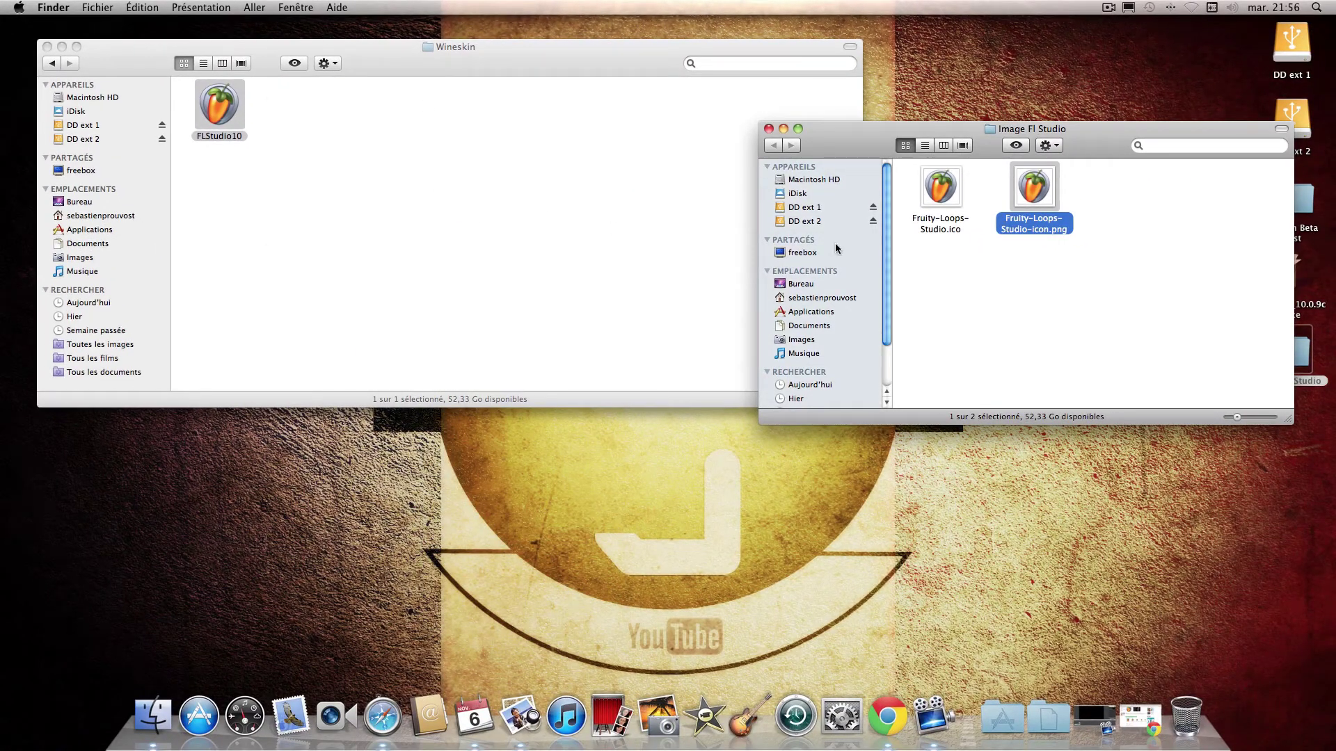
# Step: Close the Image Fl Studio and Wineskin folder windows to clear the desktop
pyautogui.click(1003, 274)
pyautogui.click(768, 129)
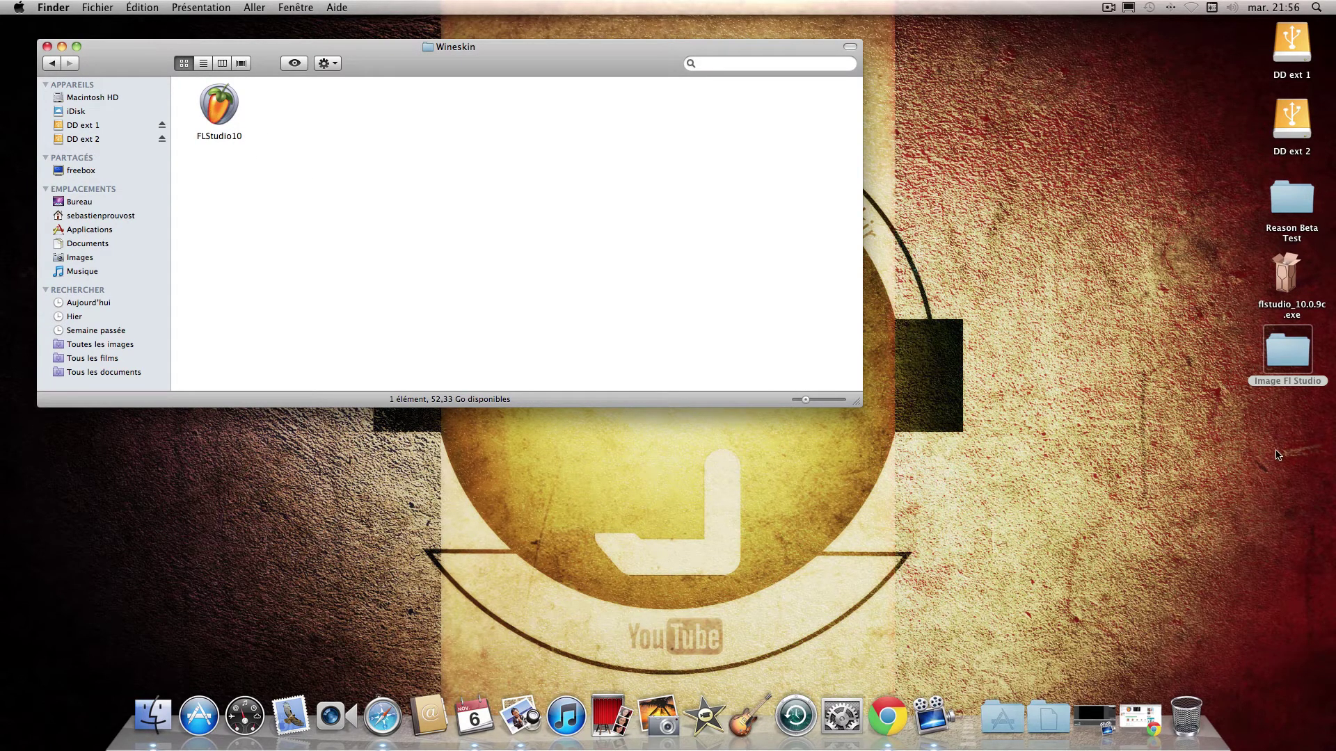
pyautogui.click(1287, 351)
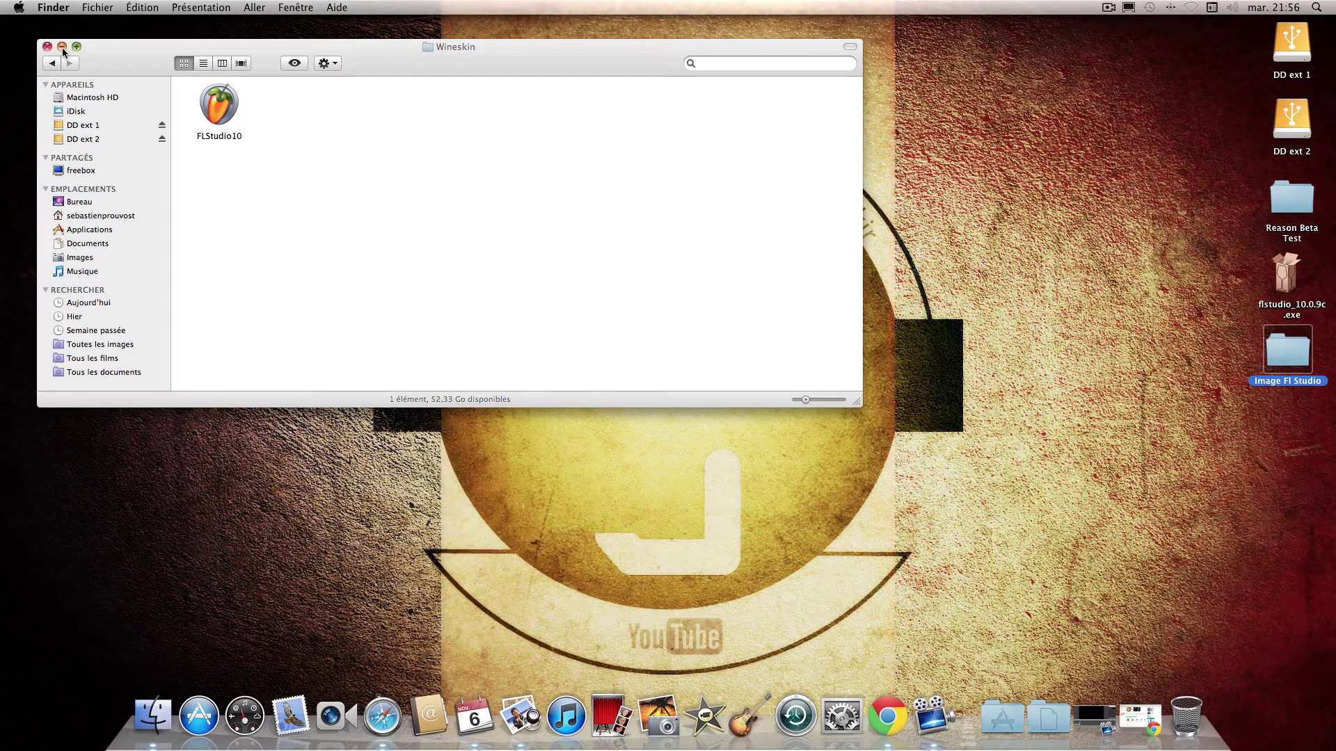
pyautogui.click(47, 46)
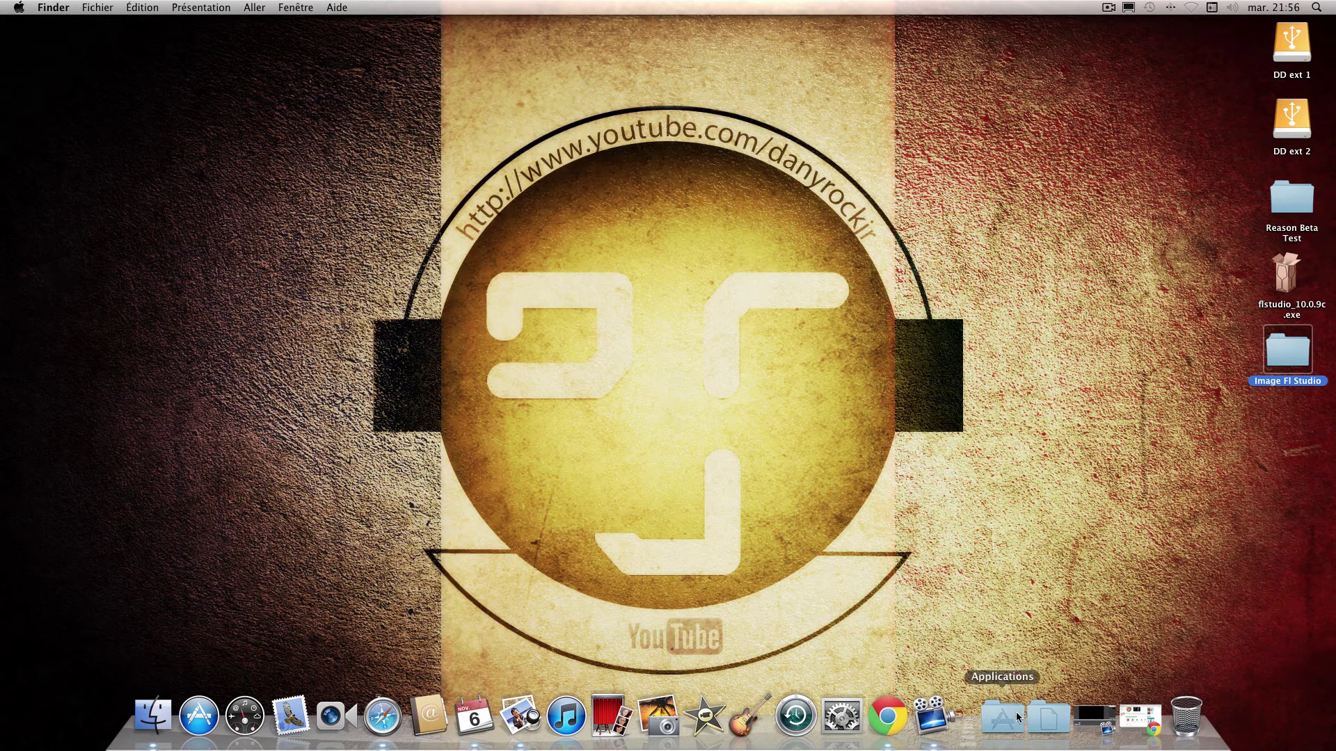
# Step: Launch FLStudio10 from the Wineskin folder inside the home folder's Applications folder
pyautogui.click(152, 724)
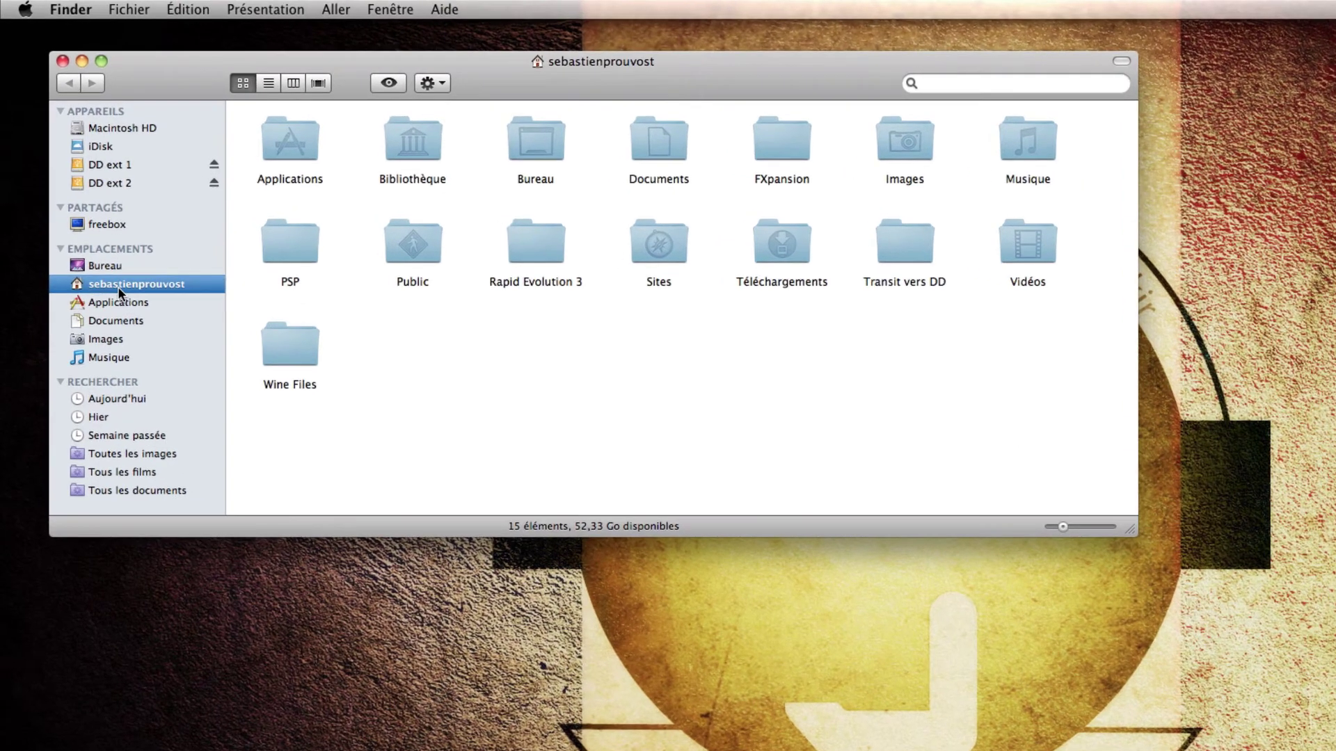
pyautogui.doubleClick(299, 149)
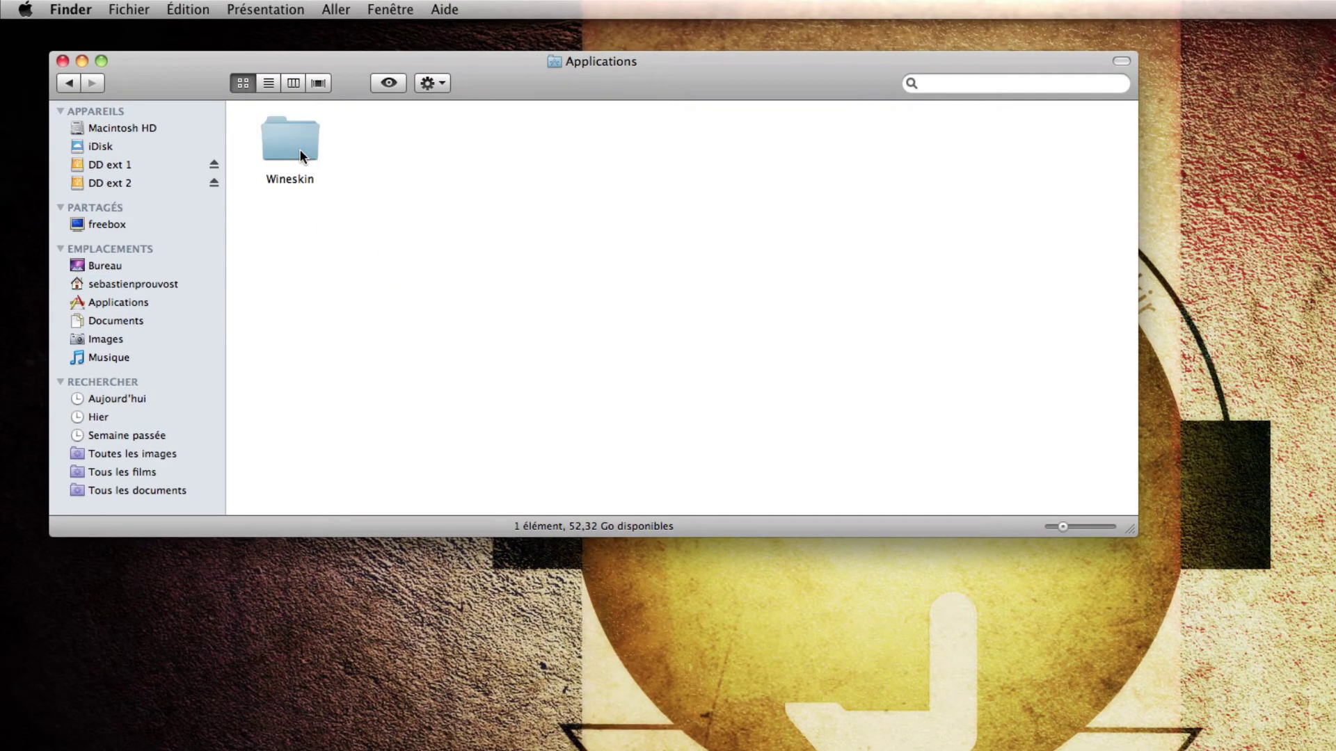
pyautogui.doubleClick(299, 149)
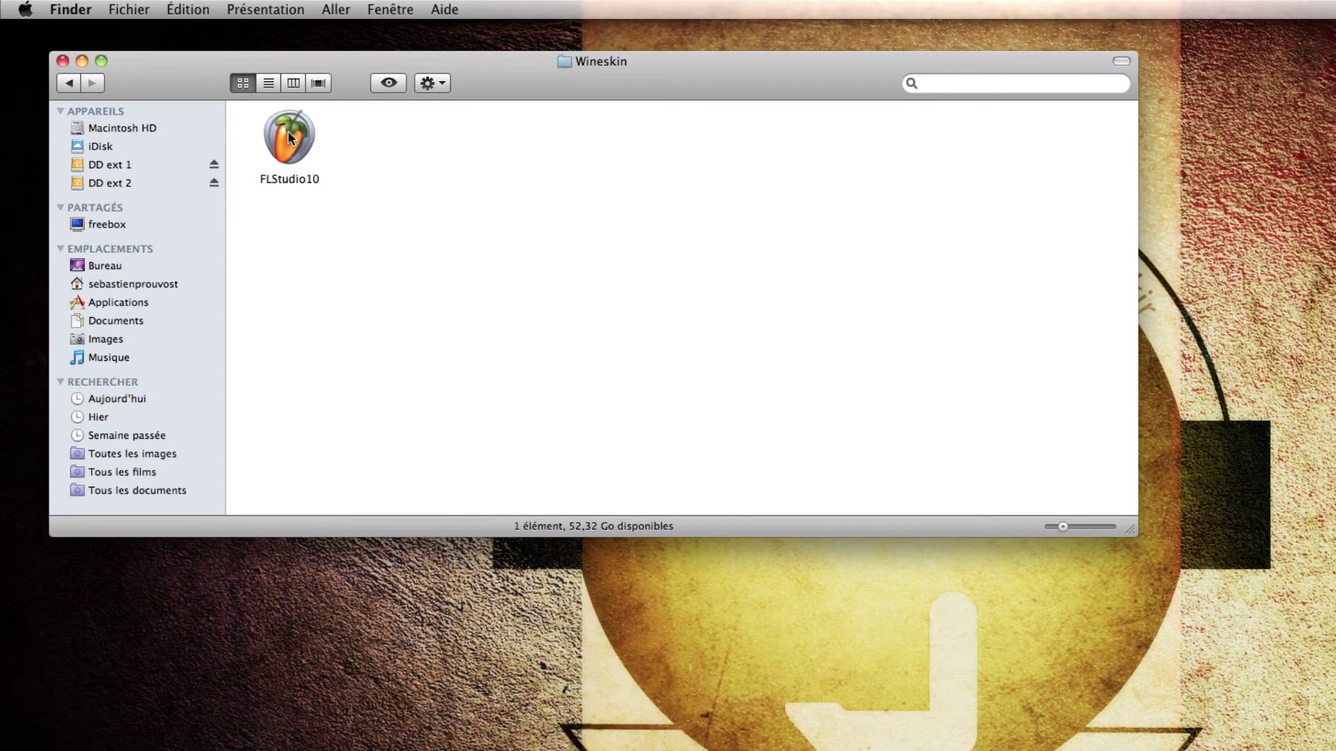
pyautogui.click(289, 134)
pyautogui.doubleClick(289, 135)
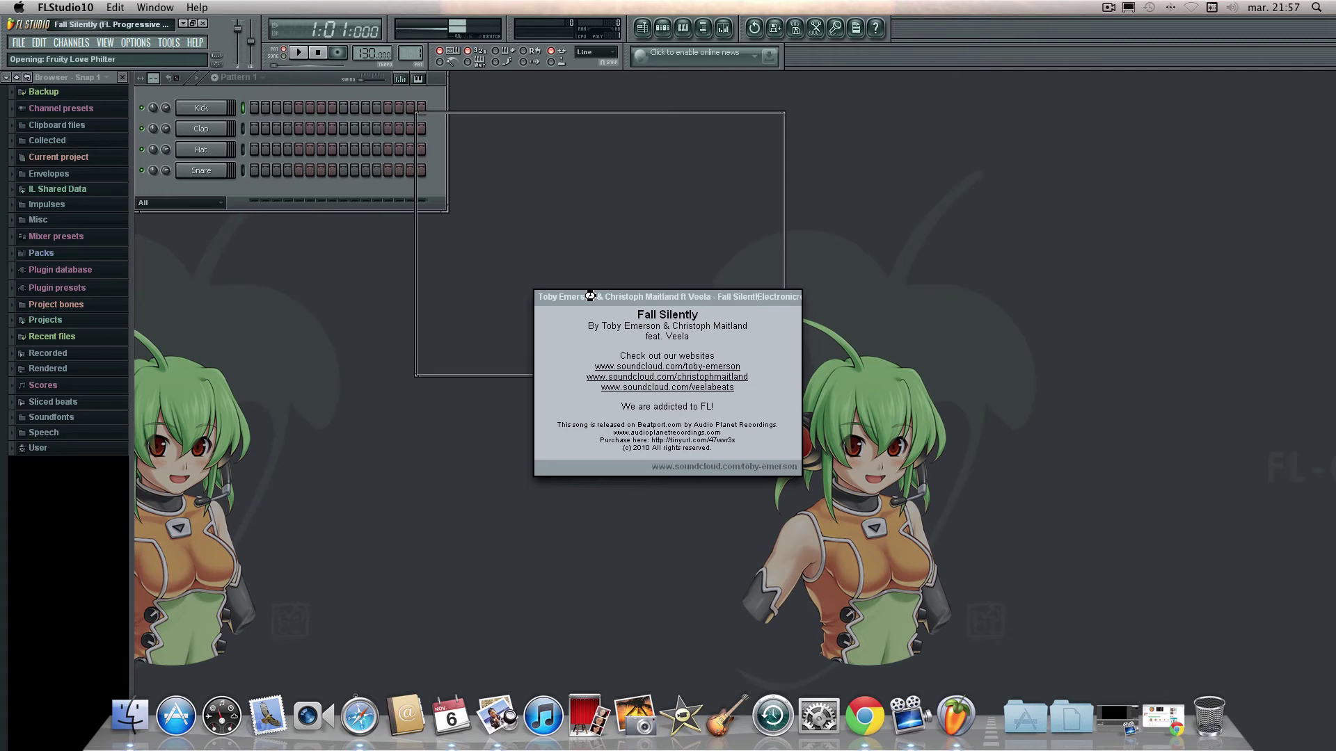
# Step: Dismiss the Fall Silently song information and close the Pitcher demo plugin window
pyautogui.click(594, 301)
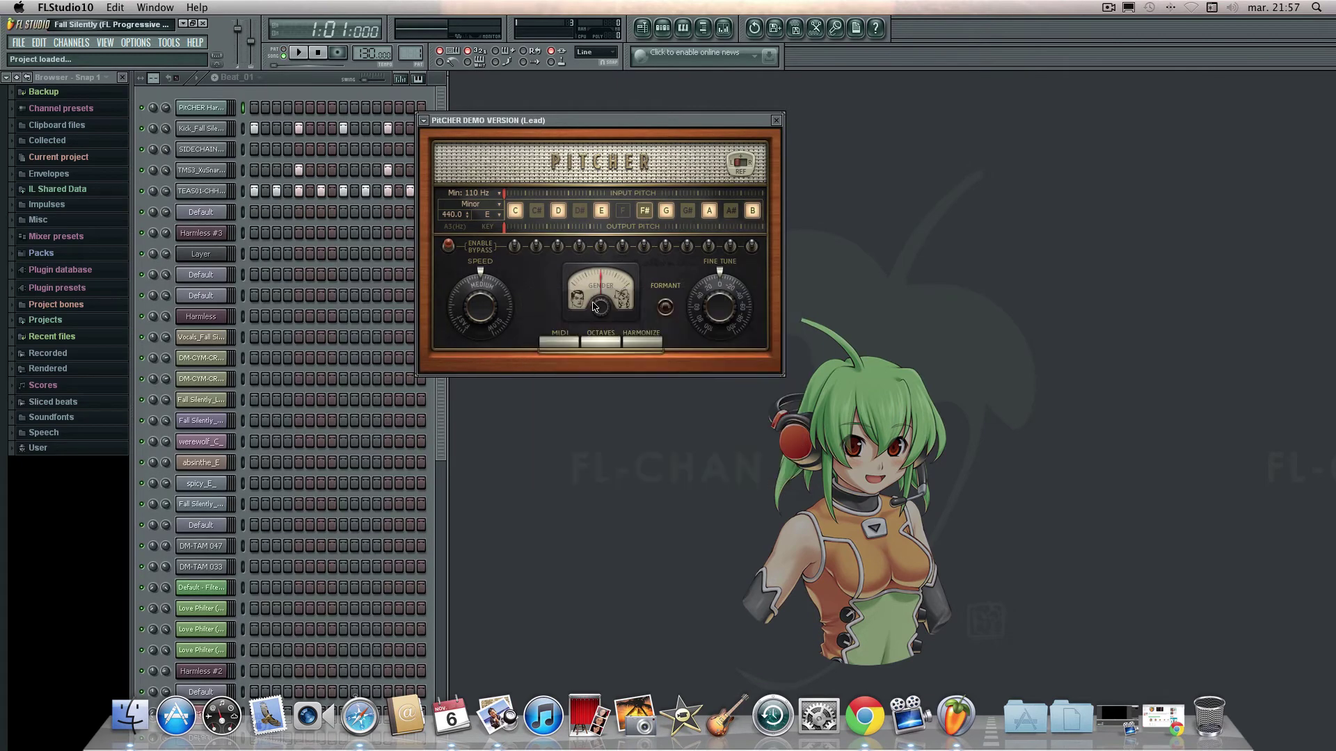
pyautogui.moveTo(721, 124); pyautogui.dragTo(775, 128)
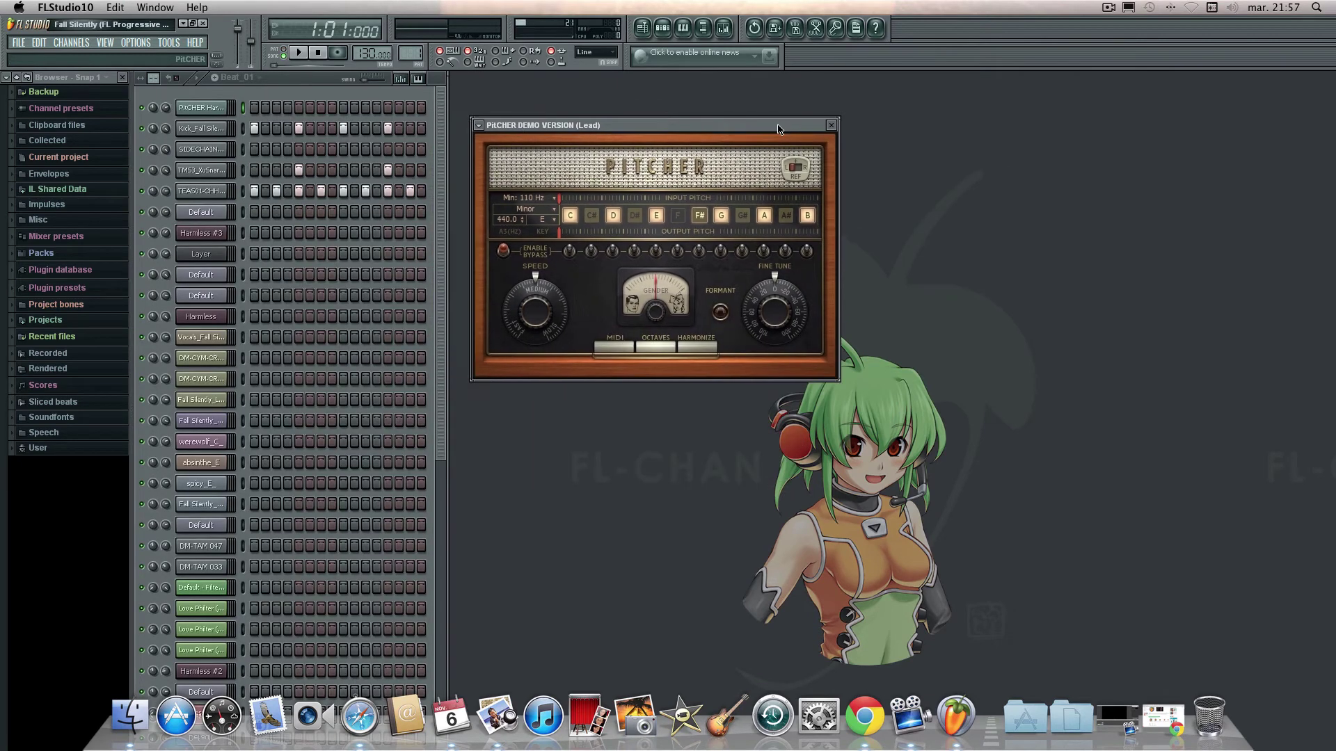
pyautogui.click(831, 125)
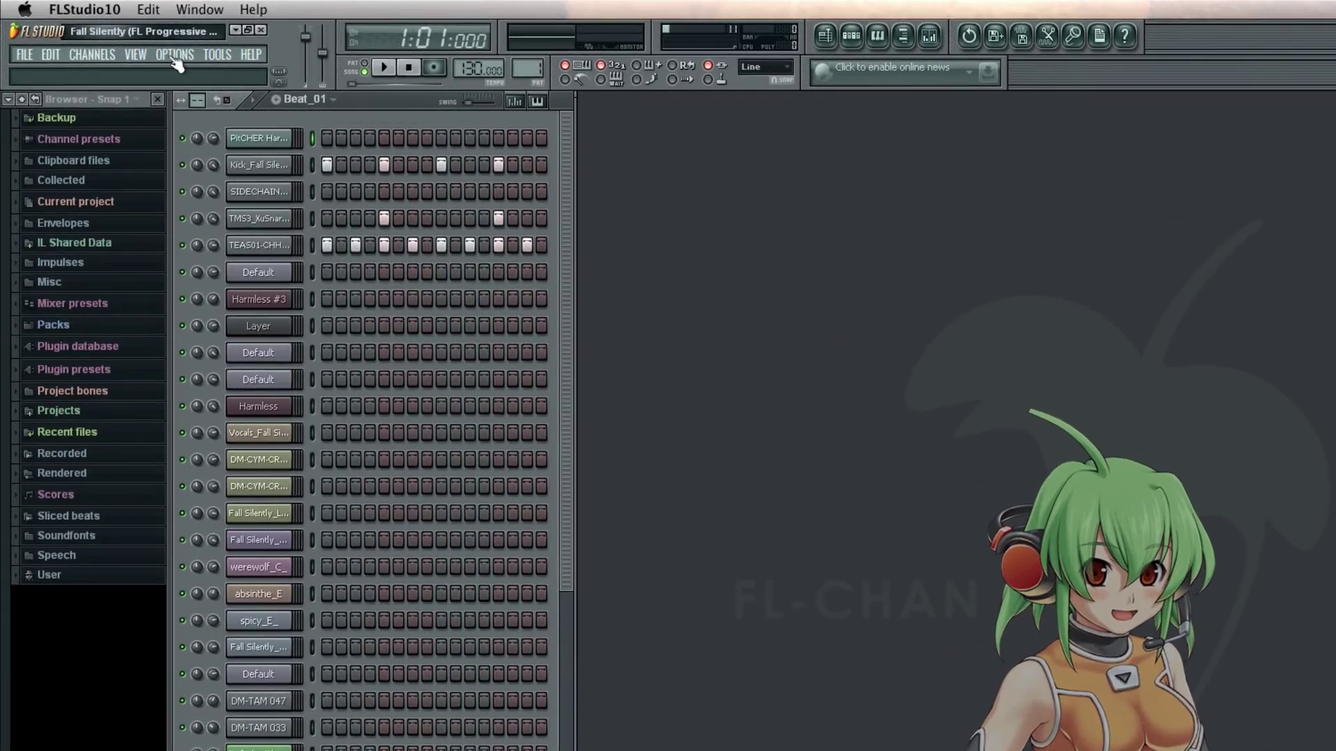
# Step: Examine FL Studio's MIDI and audio settings, including the available input/output devices, and close the settings without changing the sound driver
pyautogui.click(163, 50)
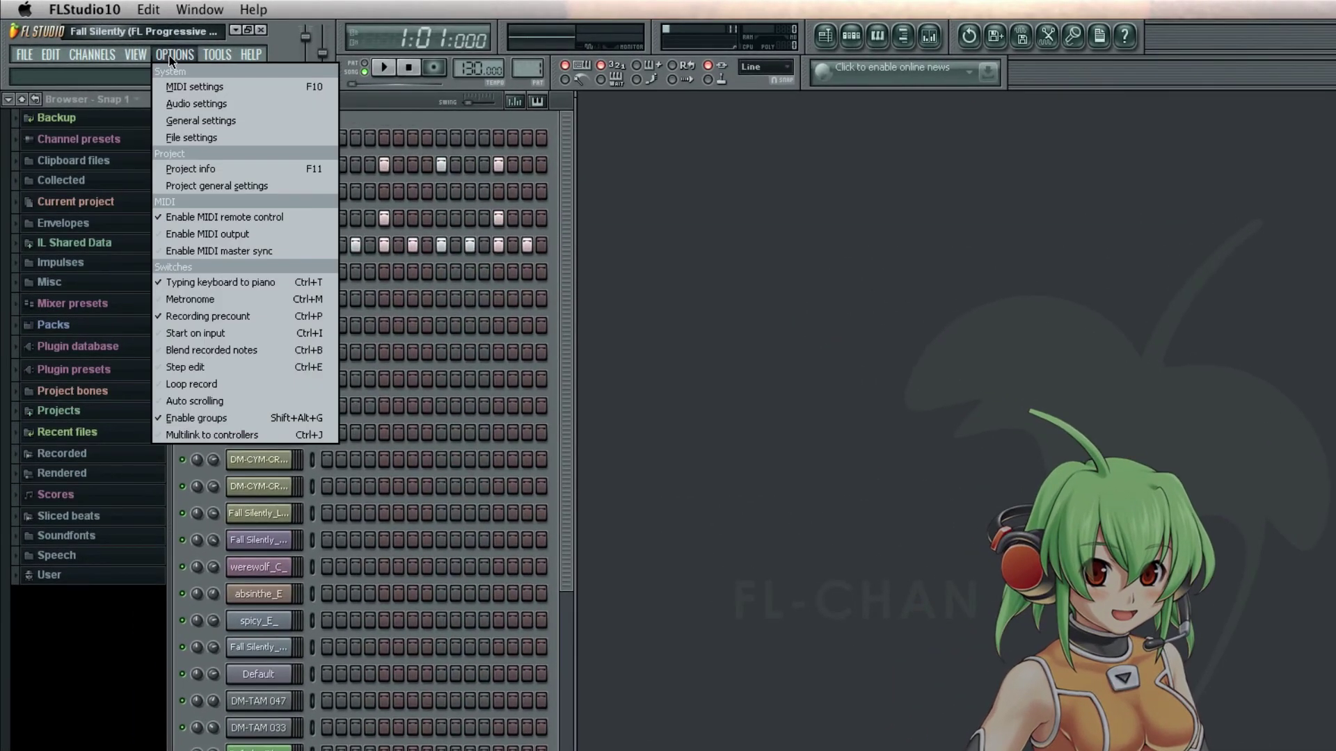
pyautogui.click(185, 87)
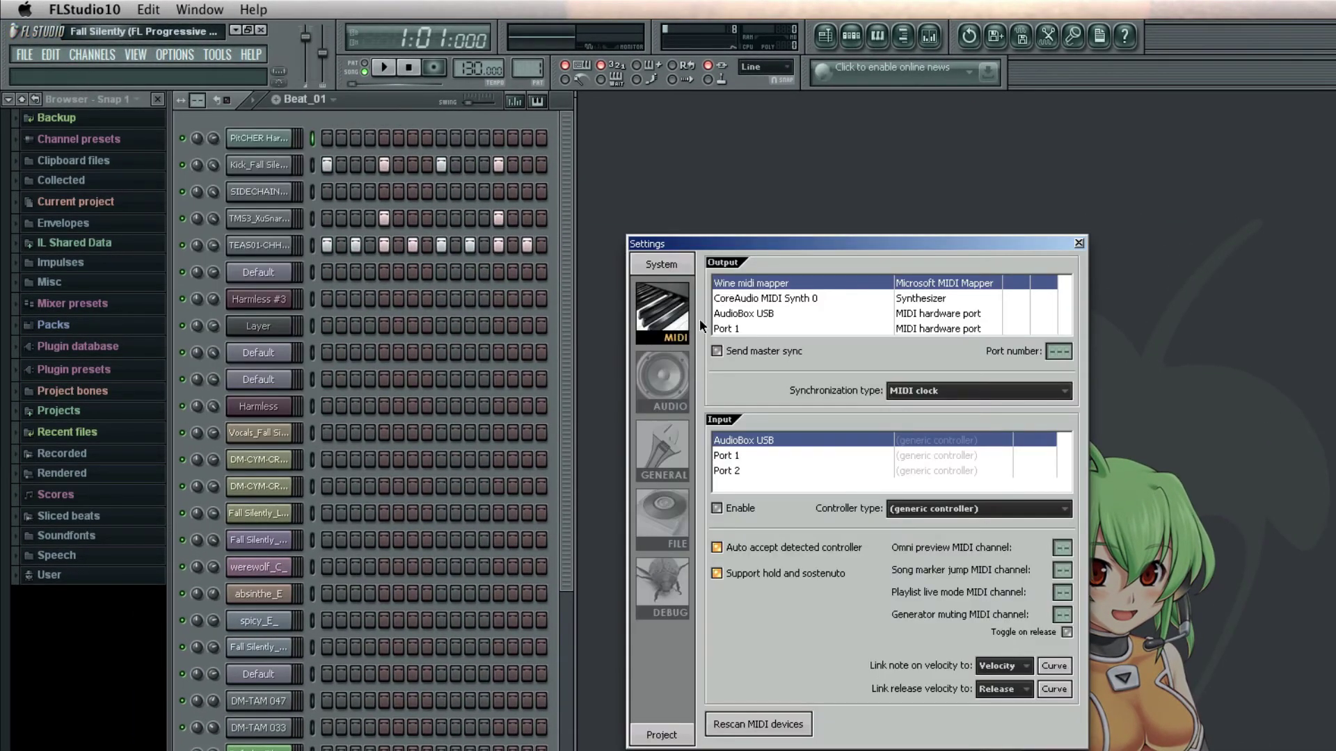
pyautogui.click(662, 365)
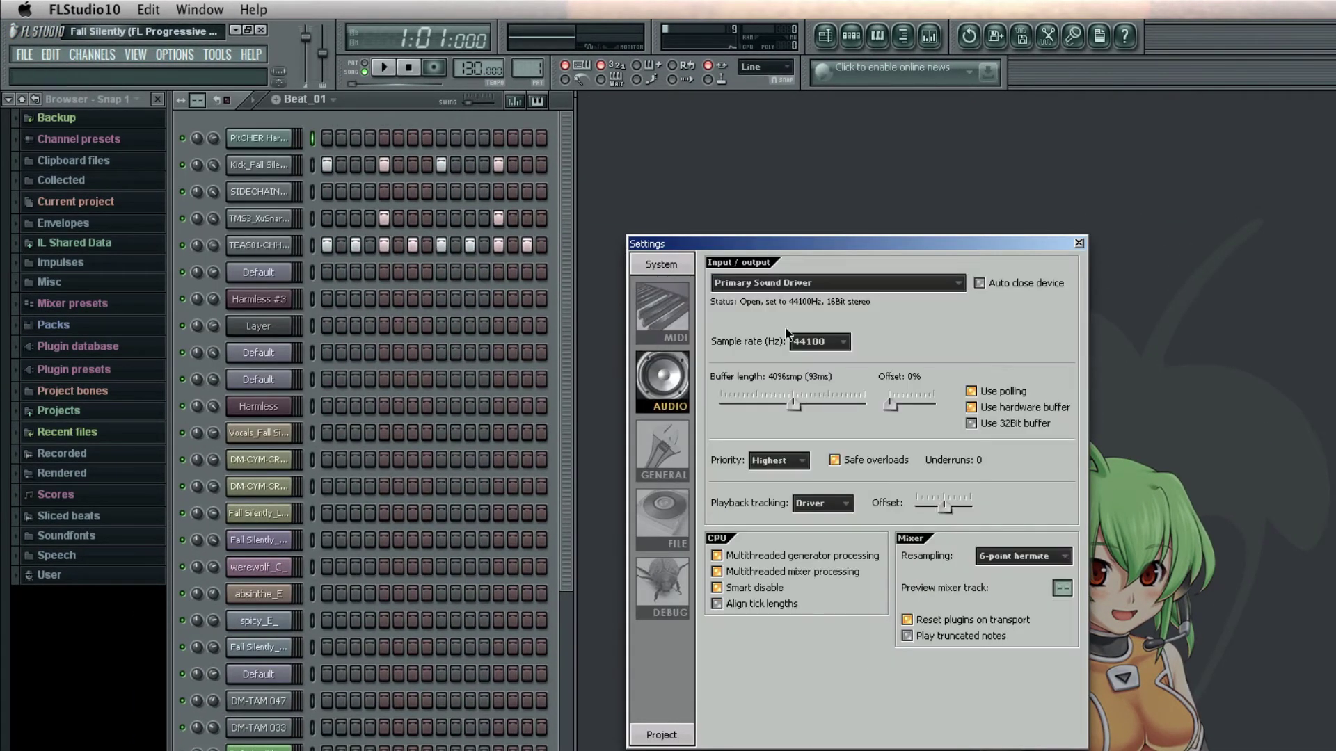
pyautogui.click(959, 284)
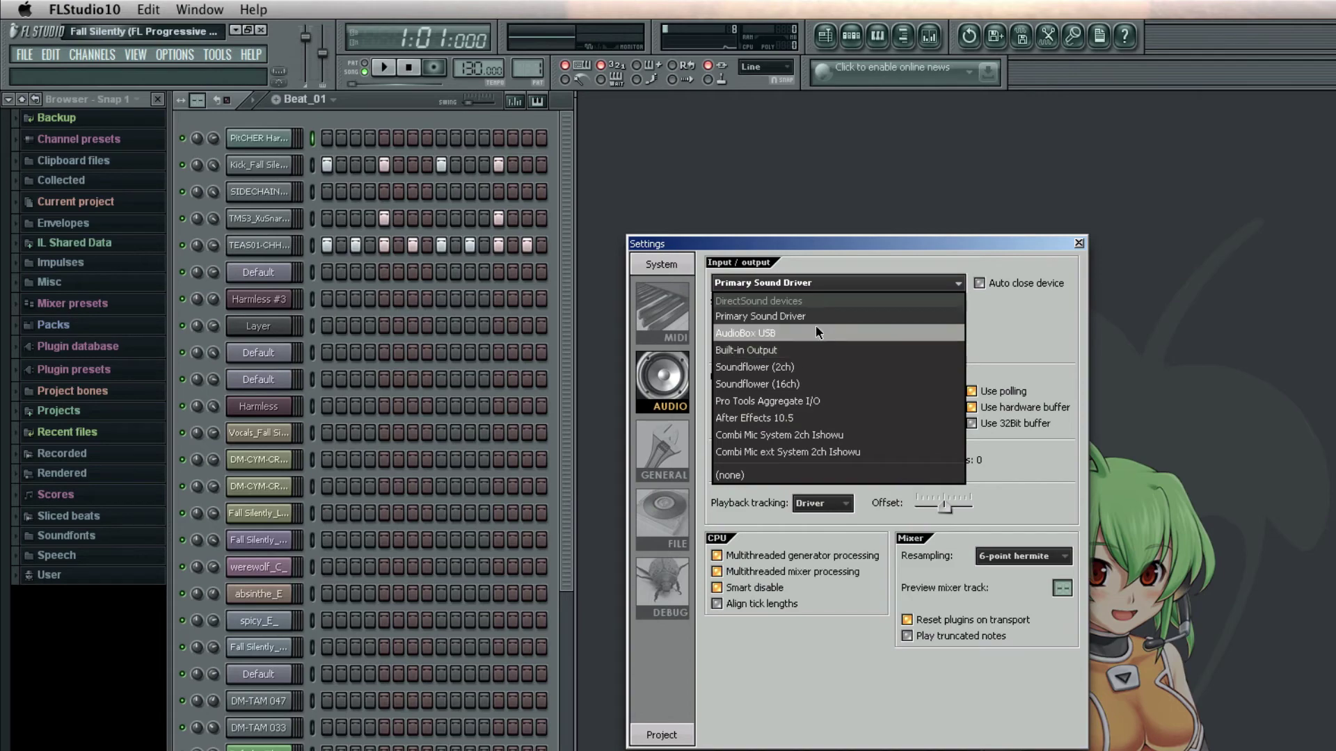
pyautogui.click(883, 252)
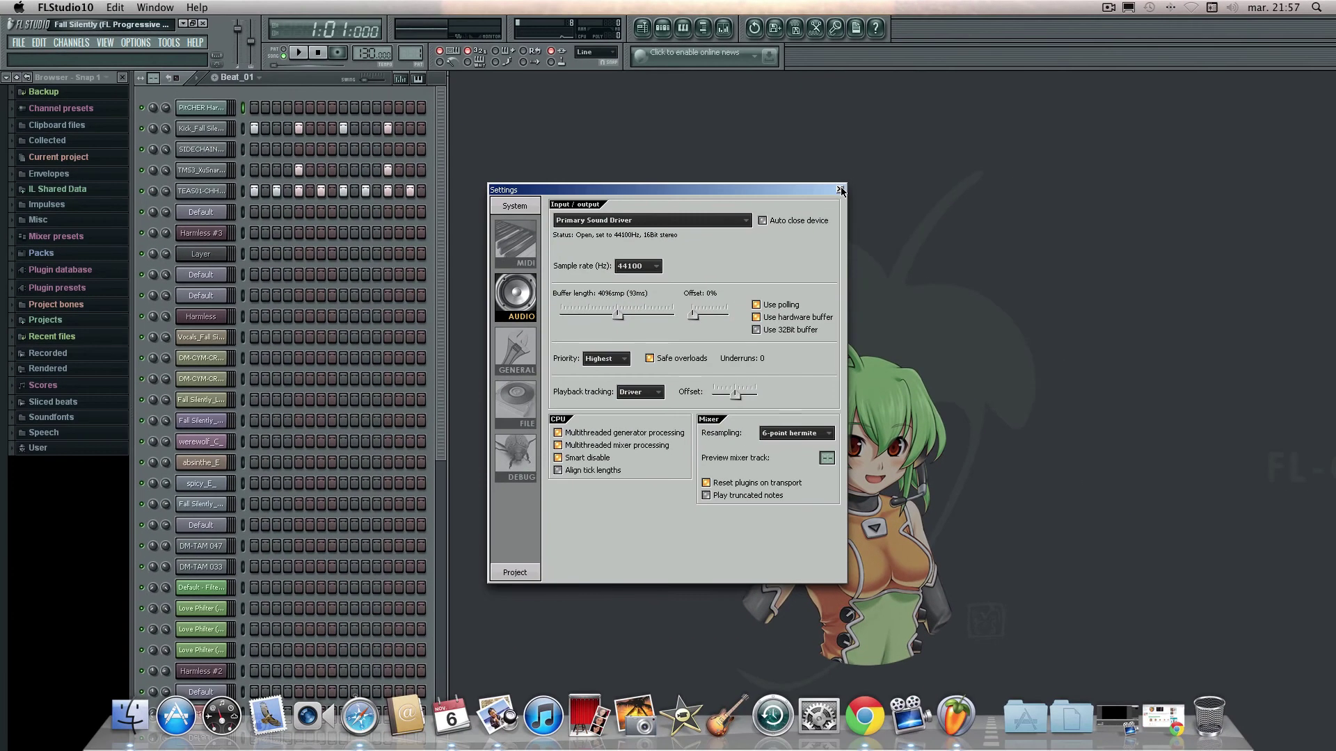
pyautogui.click(910, 205)
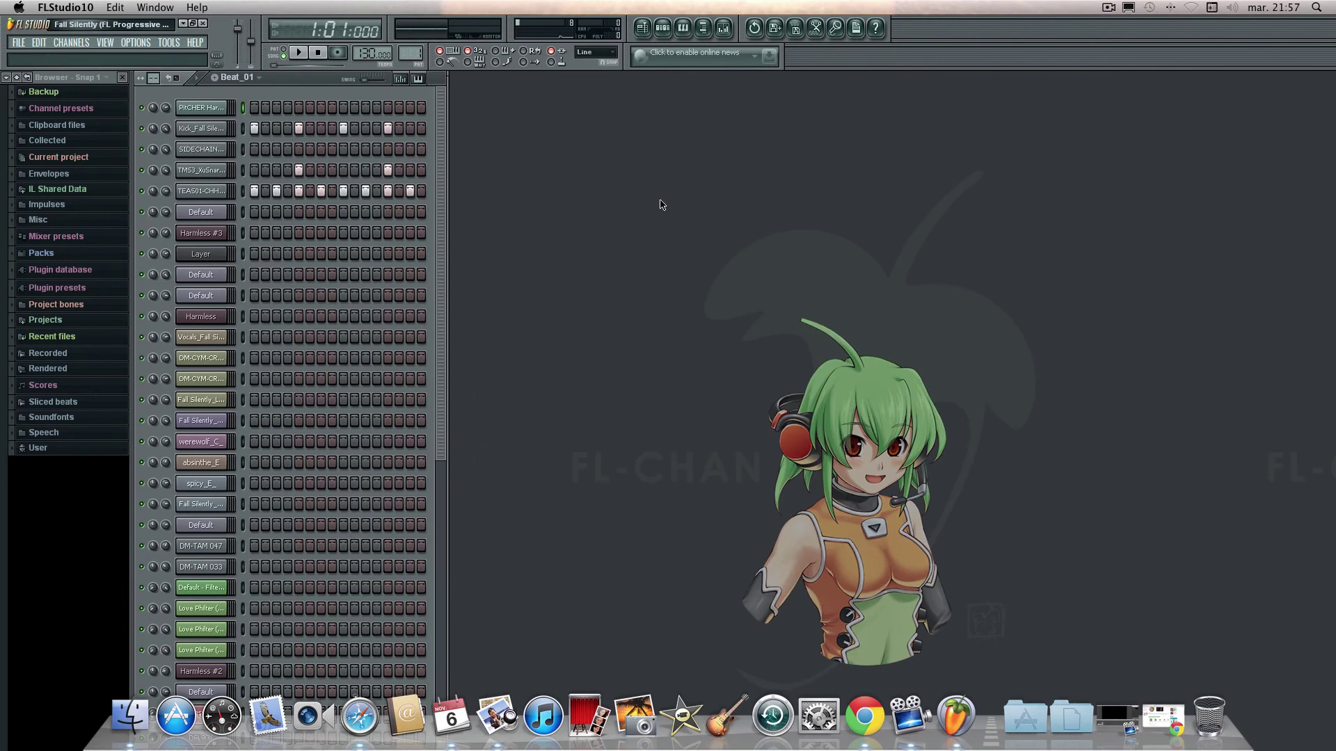